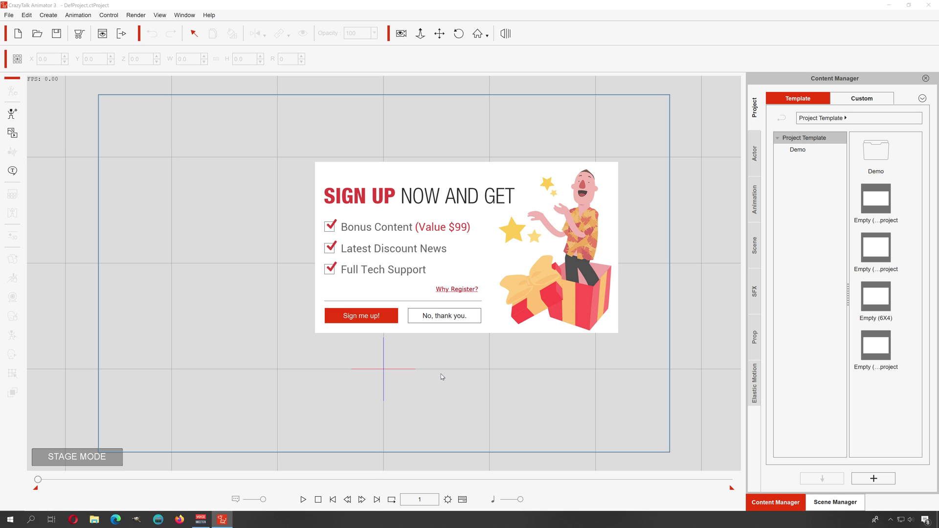
- Dismiss the startup sign-up dialogs and expand the Actor tab's character template categories
click(456, 317)
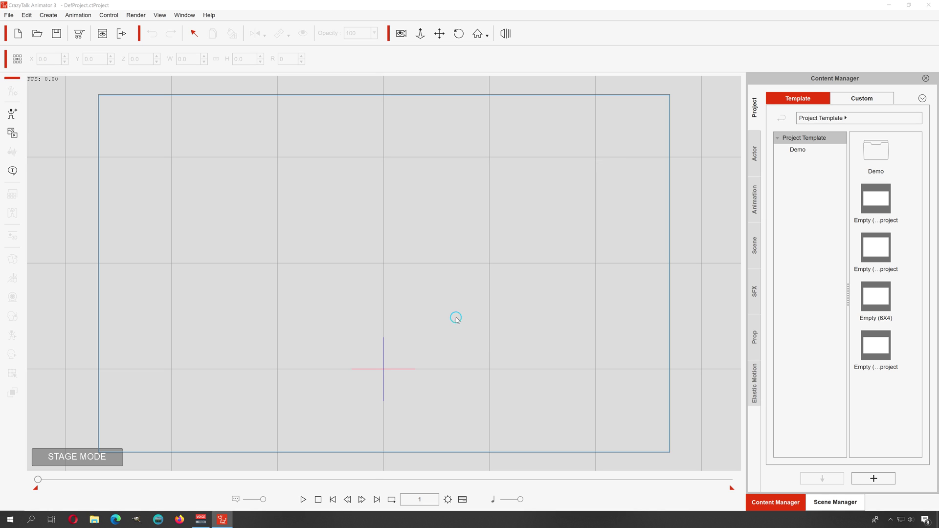
click(476, 319)
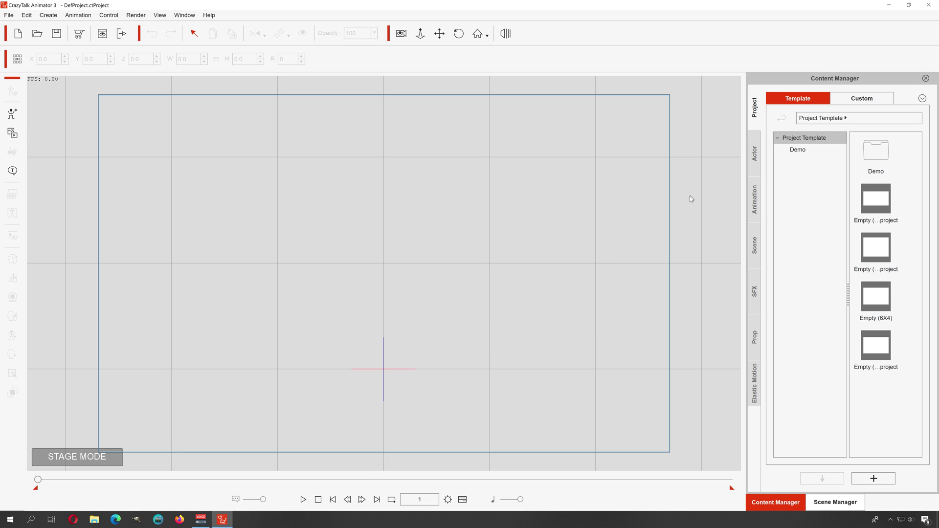
click(755, 158)
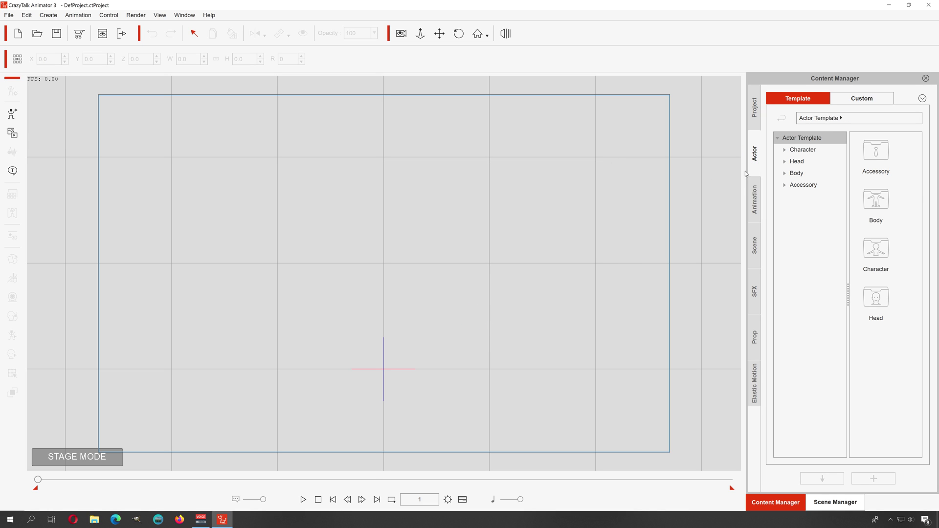
click(785, 150)
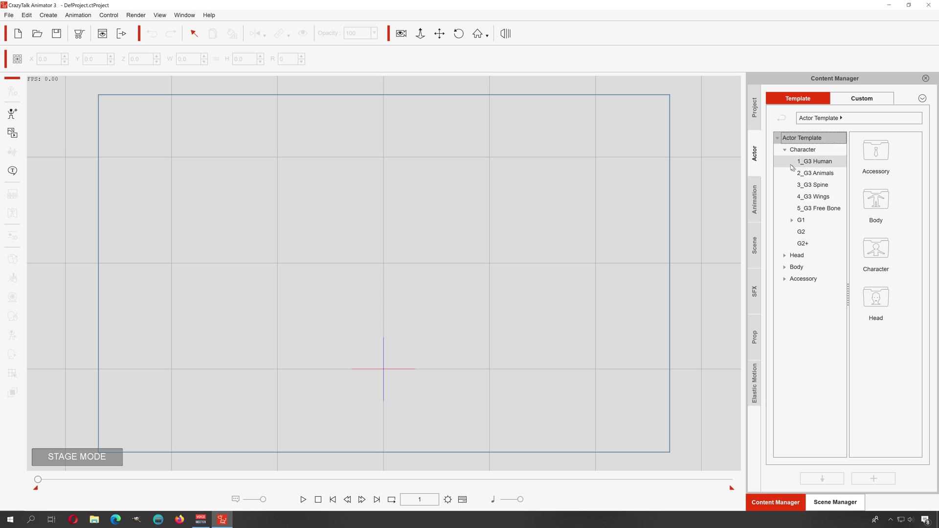
- Browse the G3 Human, Animals, Spine, Wings and Free Bone templates, then place Ted_S on stage
click(826, 161)
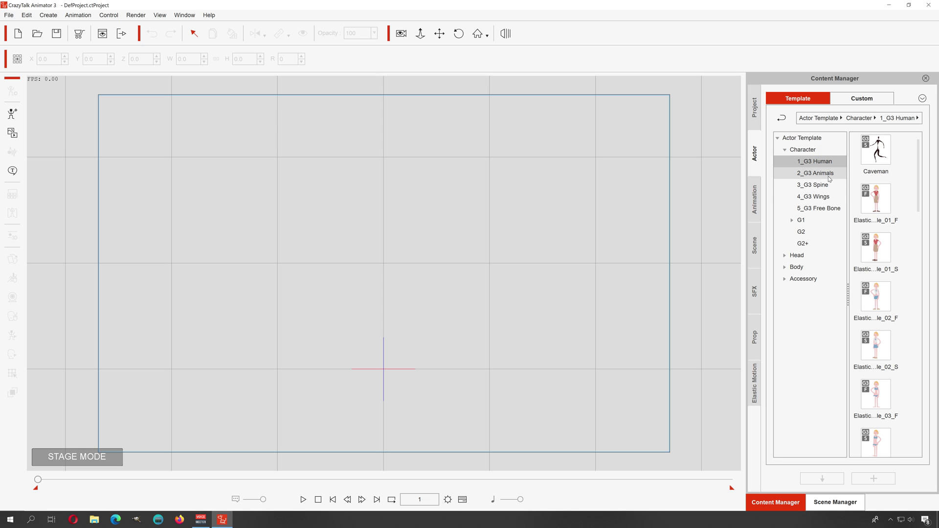
click(829, 176)
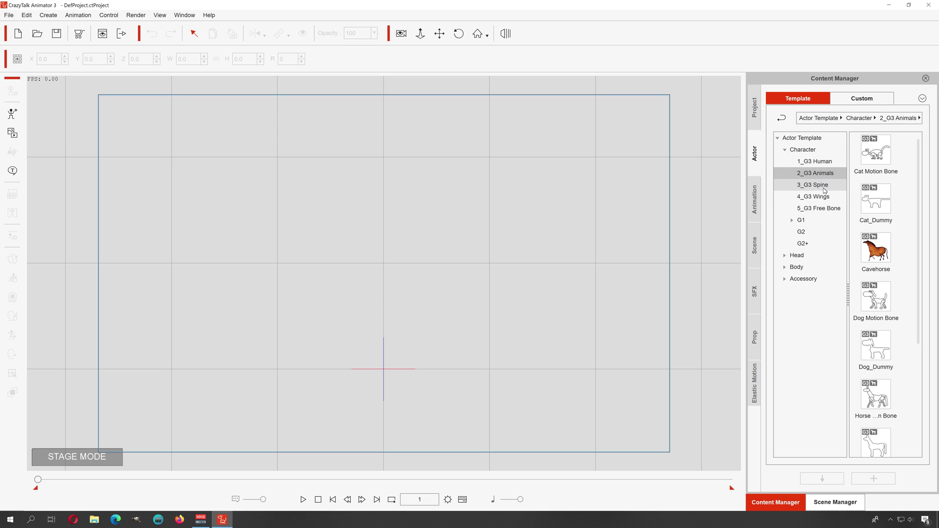
click(825, 188)
click(825, 196)
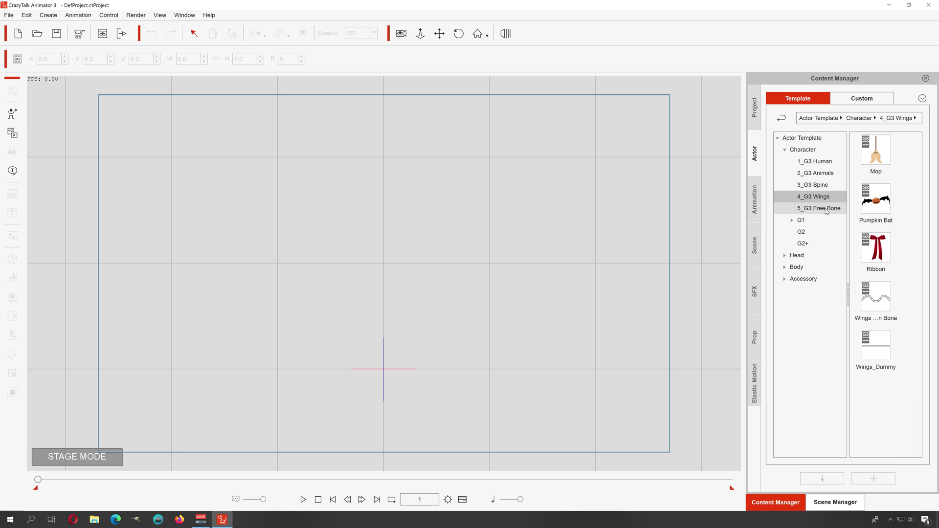
click(825, 209)
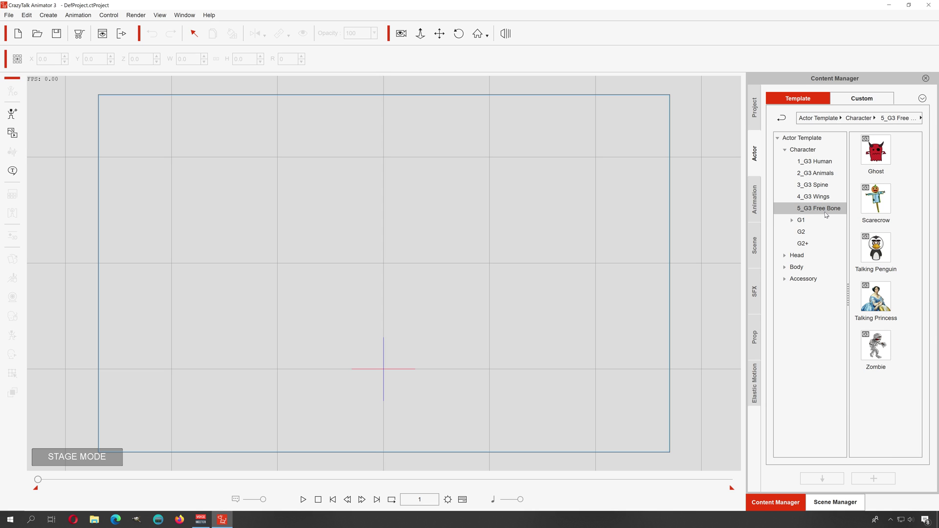
click(824, 200)
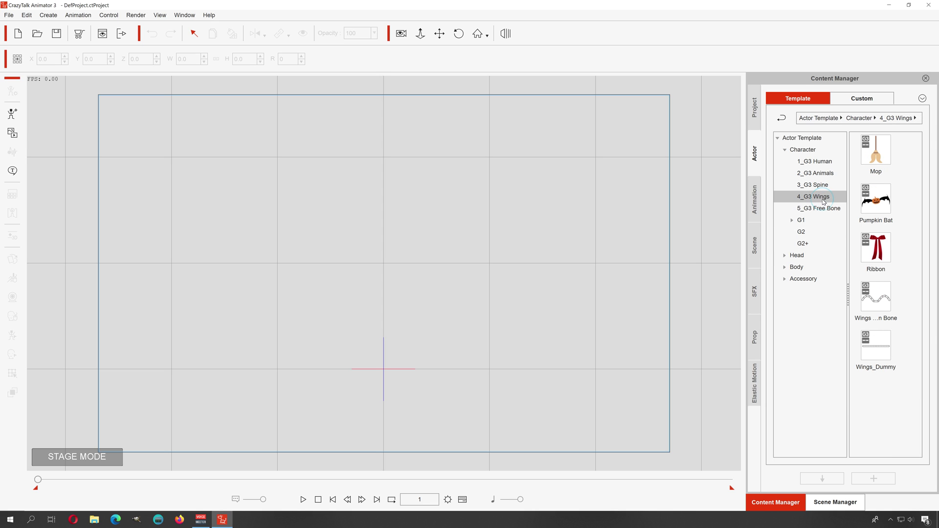
click(822, 187)
click(822, 176)
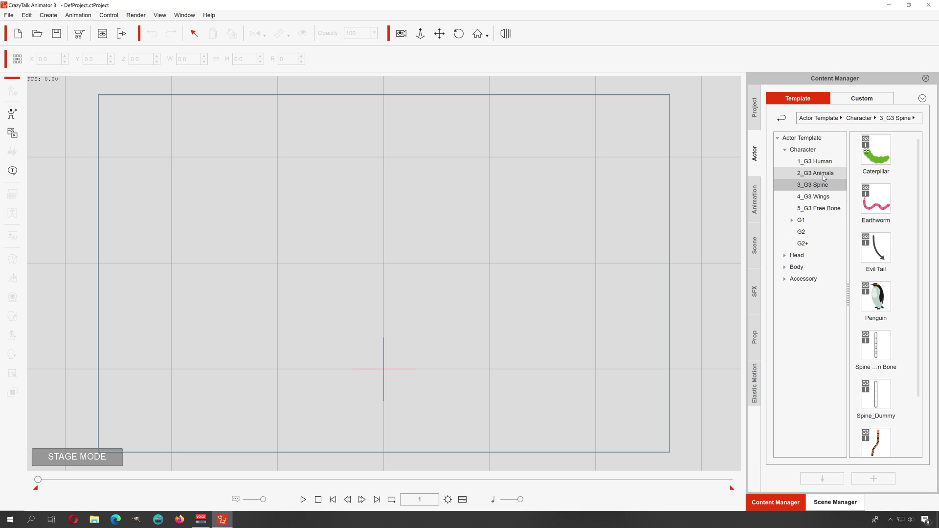
click(822, 163)
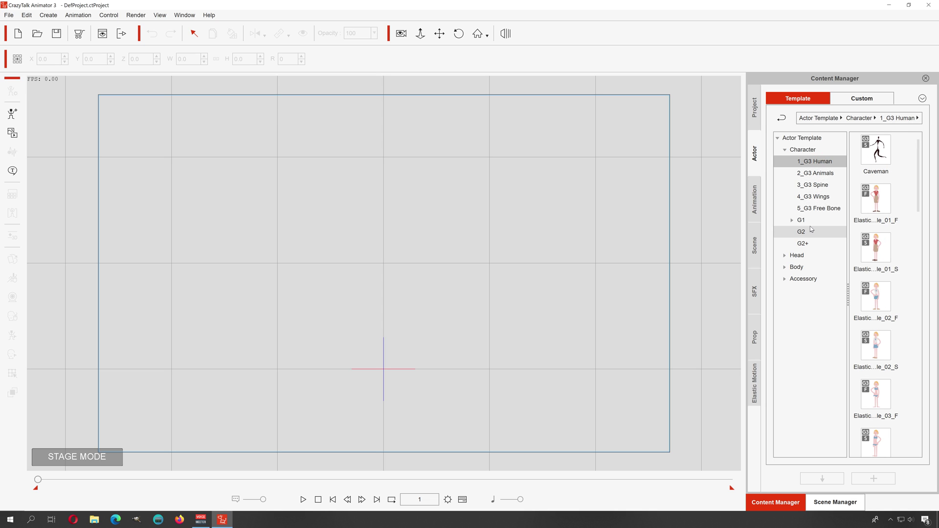
drag(918, 181, 409, 253)
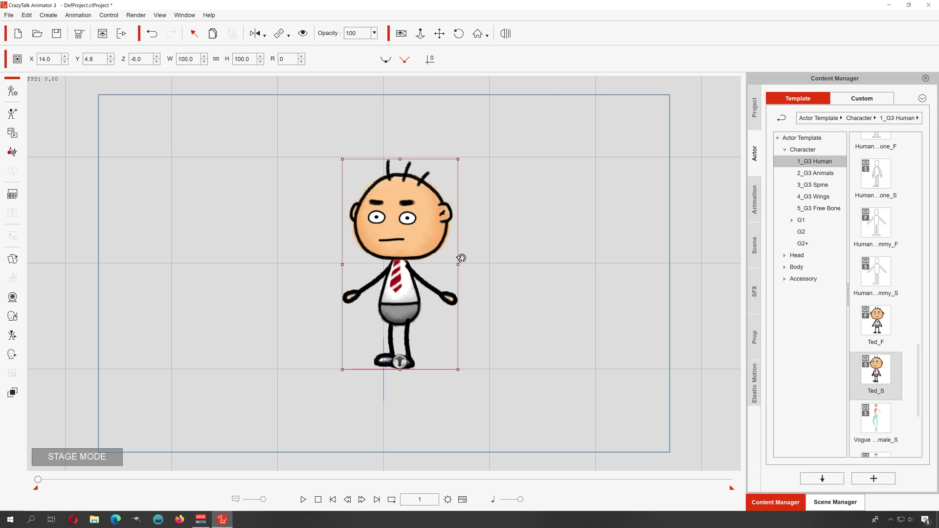
- Open the Elastic Folks_Side Move motion templates in the Animation tab
click(757, 216)
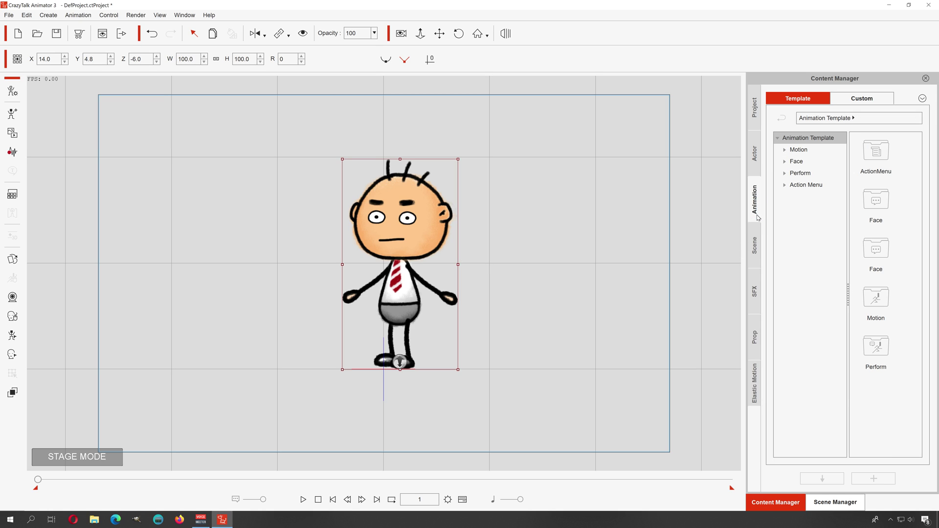
click(785, 151)
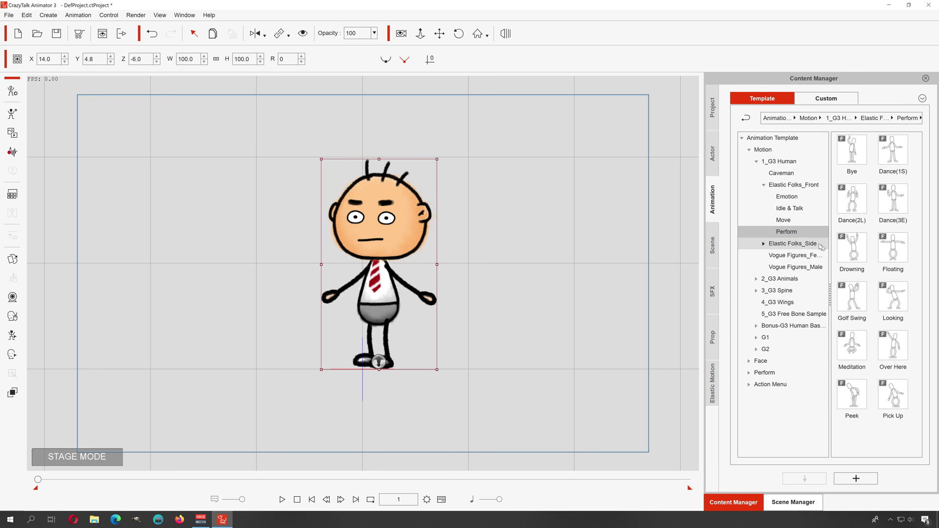
click(763, 245)
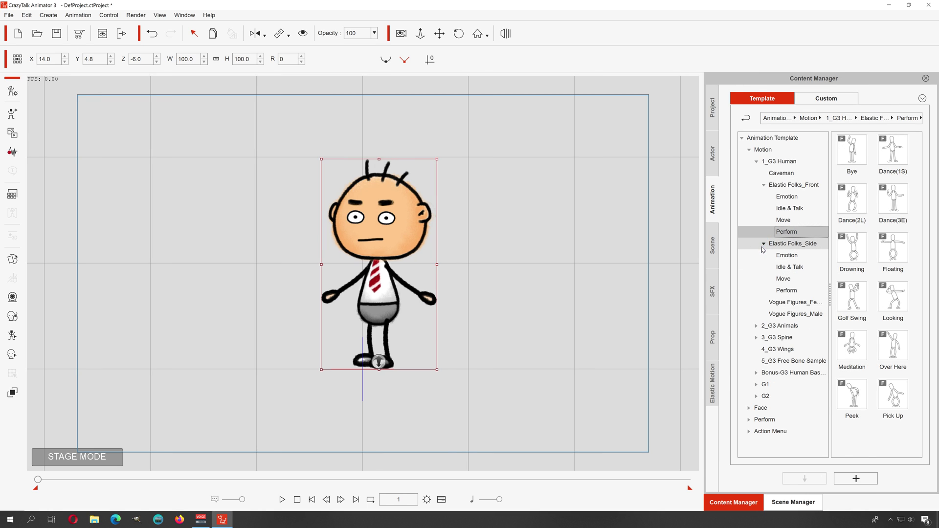
click(787, 256)
click(789, 279)
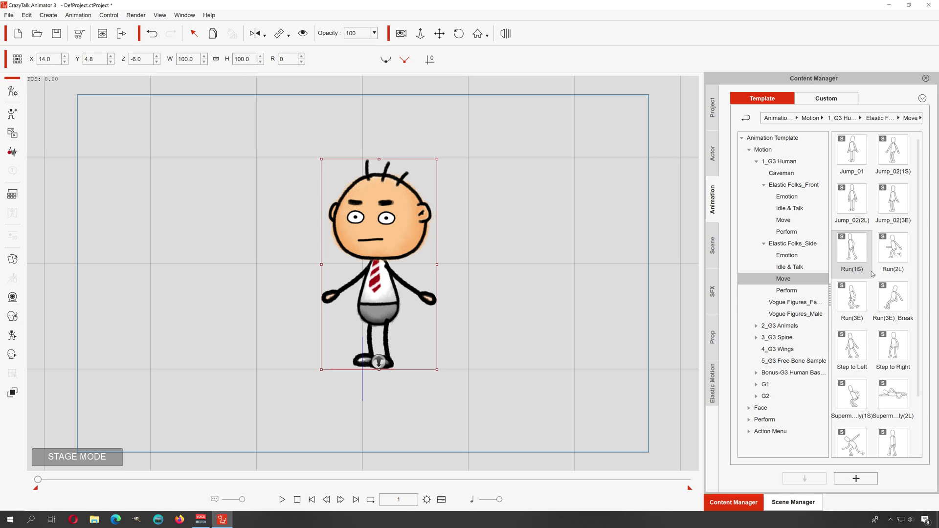
- Apply the Run(1S) motion to Ted, then add Run(2L) twice
drag(854, 252, 403, 218)
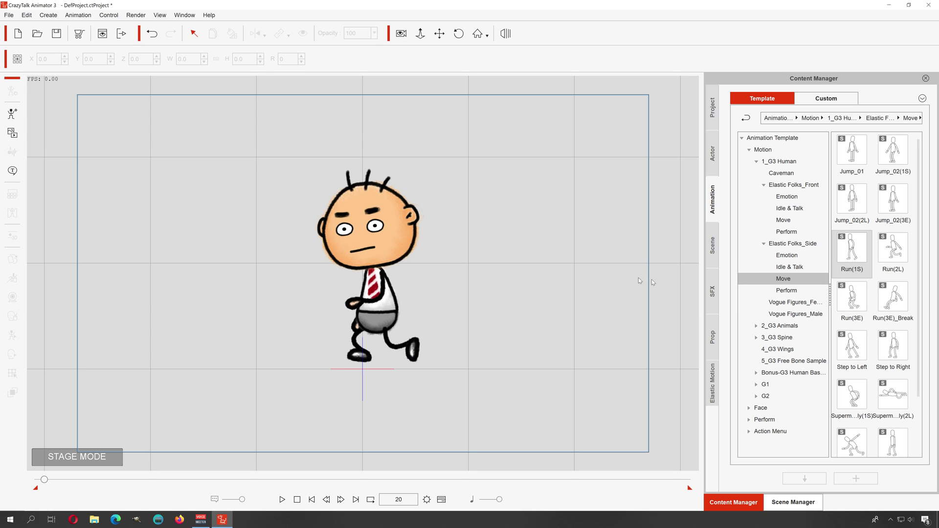
drag(894, 250, 402, 259)
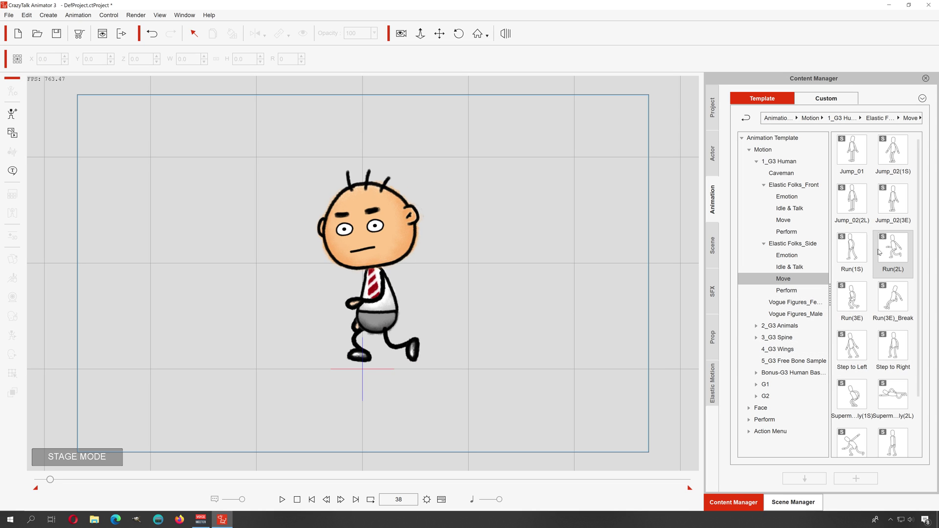
drag(893, 256, 366, 236)
- Open the timeline, show Ted_S's collected clip and motion tracks, and enlarge the timeline area
click(442, 500)
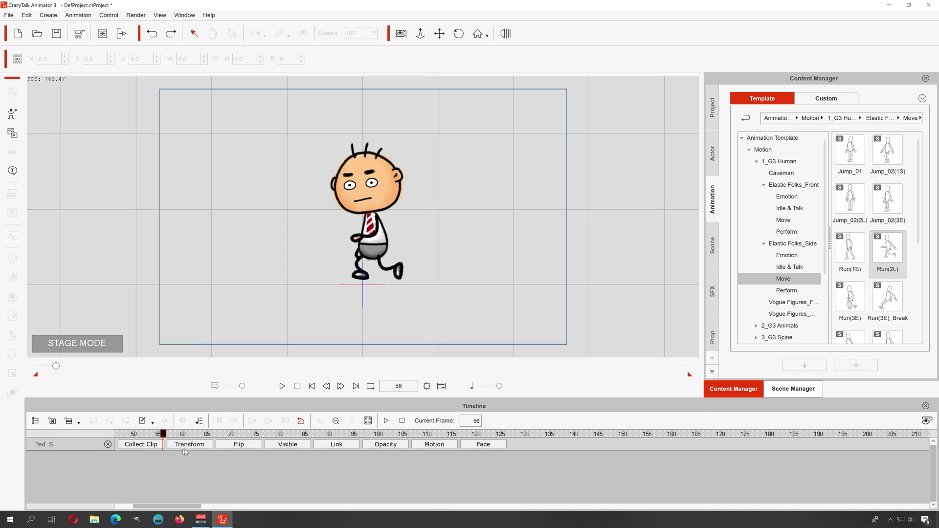
click(146, 445)
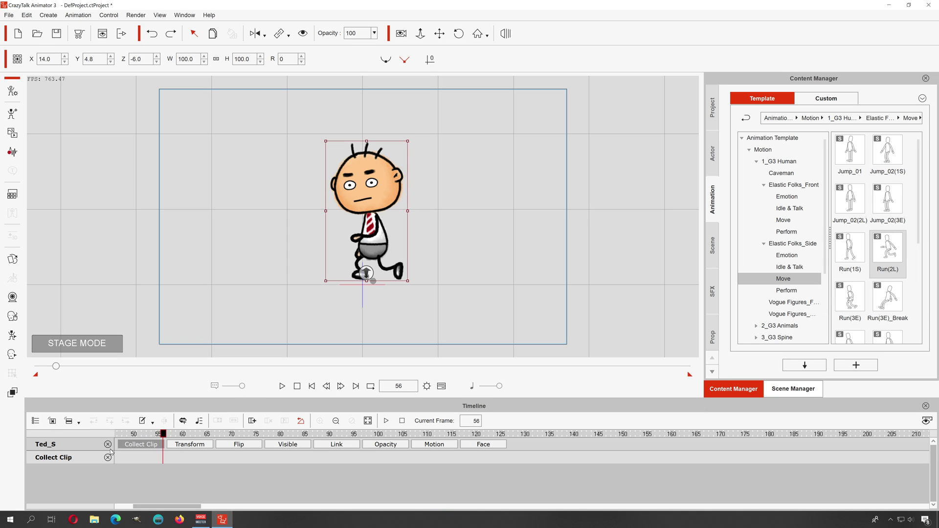
click(443, 446)
scroll(303, 479, down, 1)
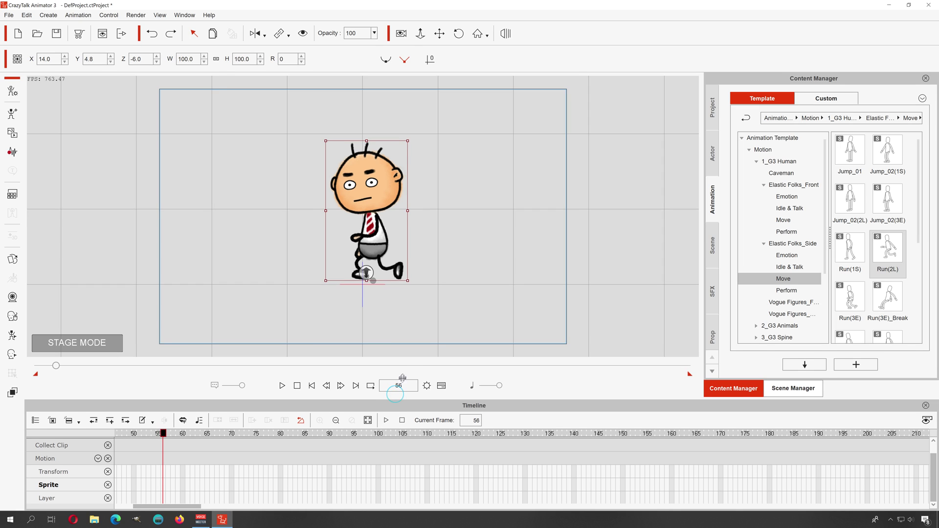
drag(398, 400, 403, 337)
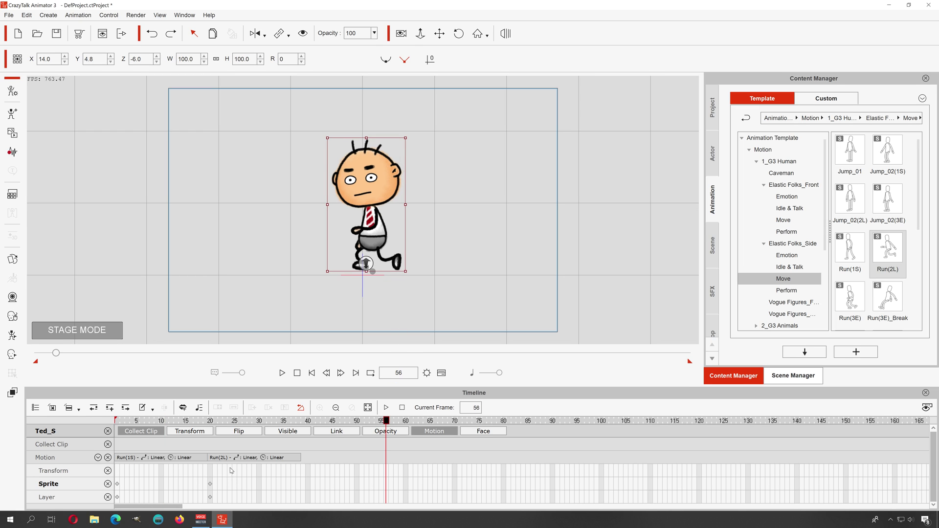
- Loop the Run(2L) clip longer, play it from the start, then undo the change
click(275, 456)
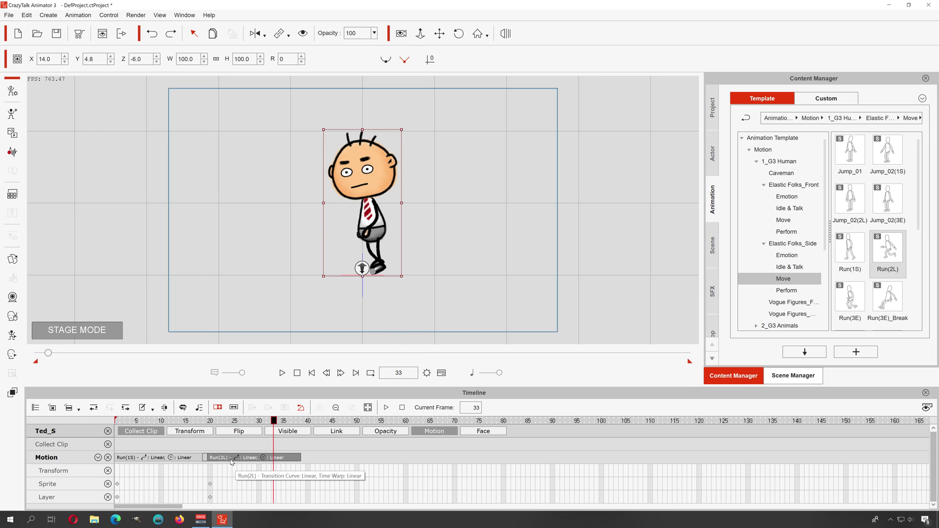
drag(299, 458, 598, 462)
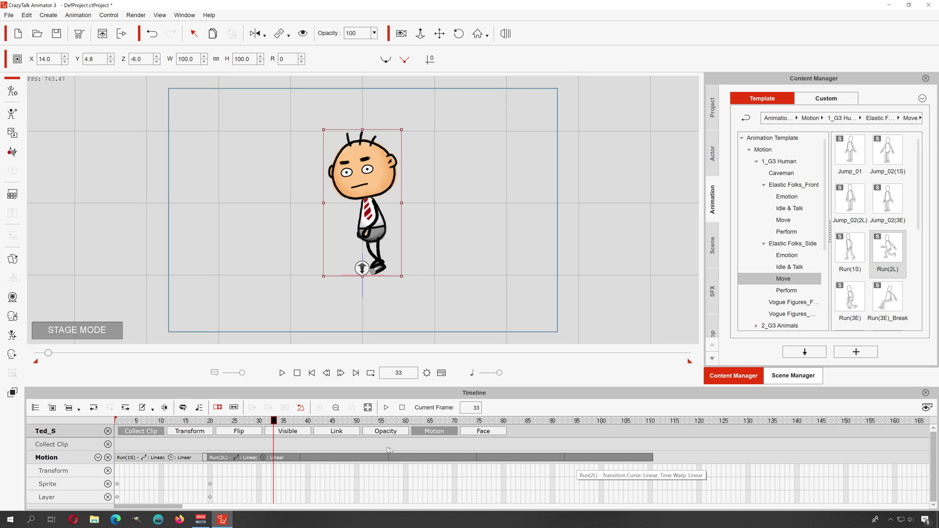
drag(274, 422, 116, 422)
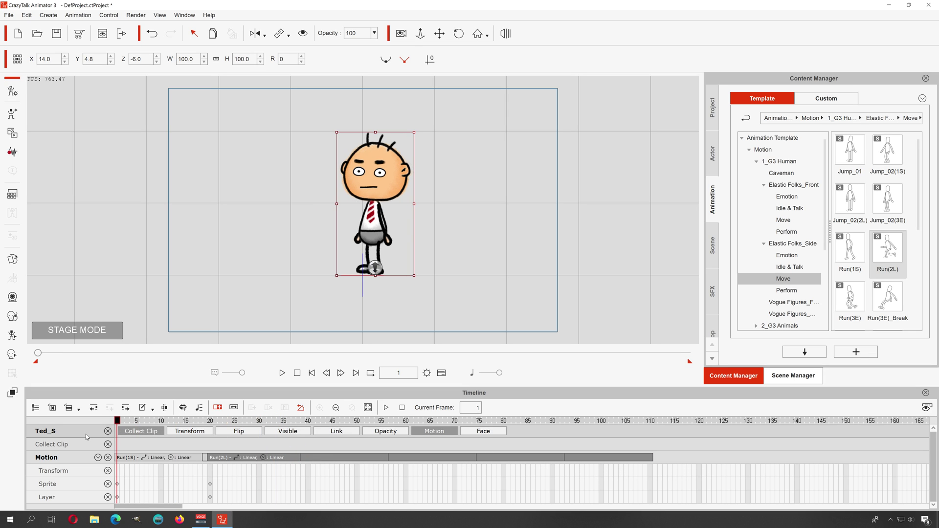
key(space)
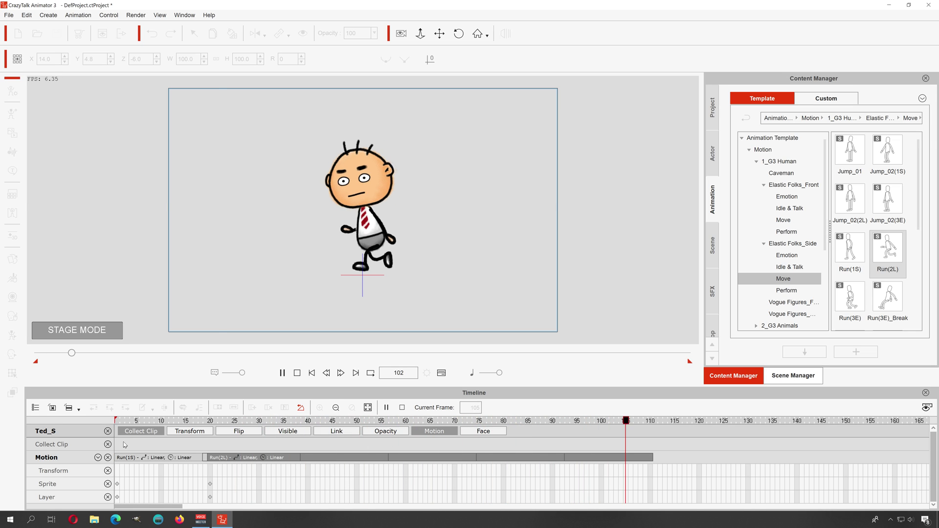
click(584, 465)
click(592, 456)
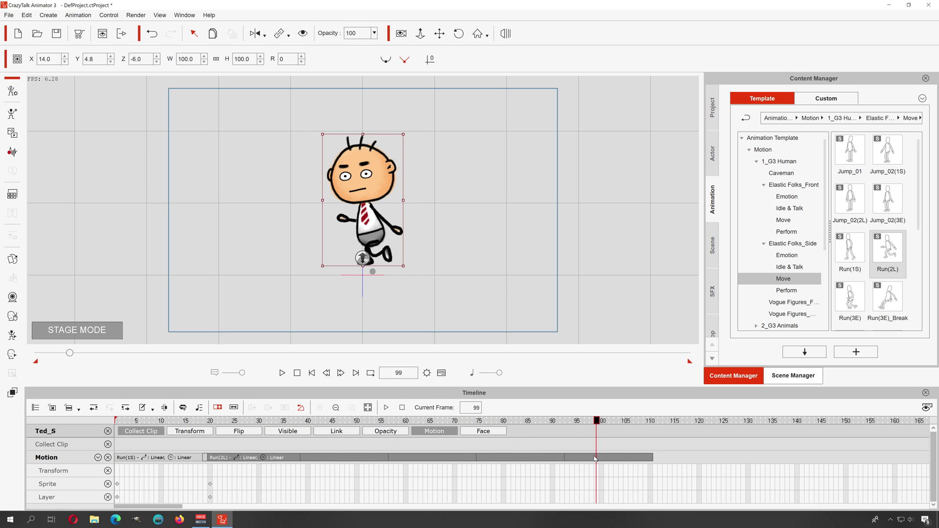
key(ctrl+z)
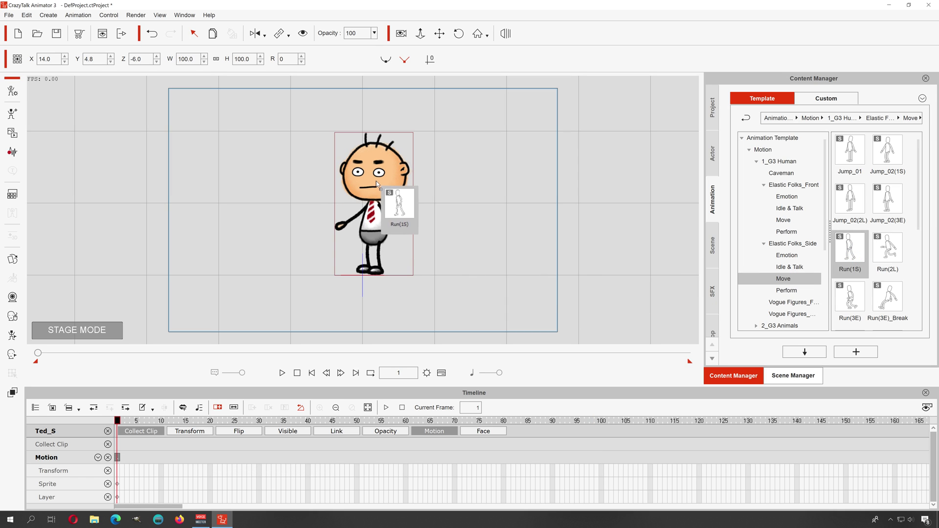
- Append three Run(2L) clips, then Run(3E)_Break and Run(3E), and rewind to frame 1
key(space)
drag(888, 247, 399, 192)
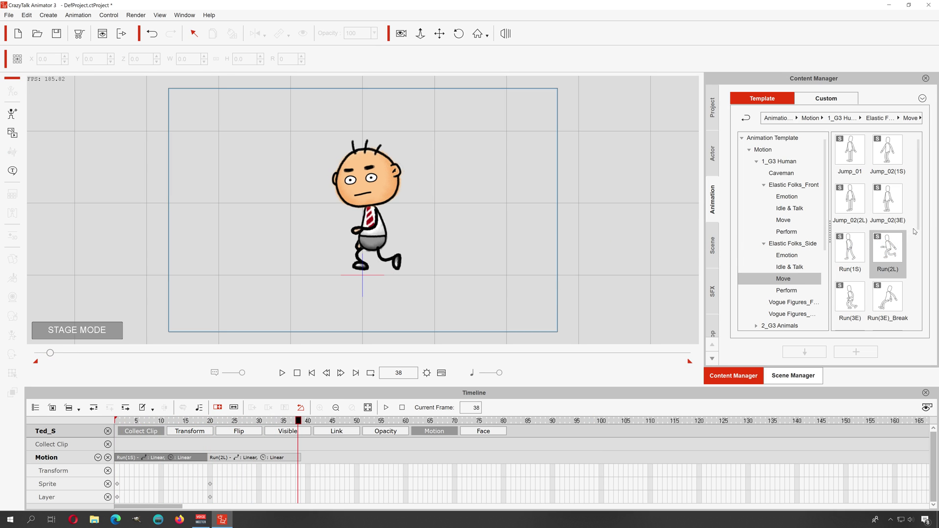
drag(888, 249, 385, 187)
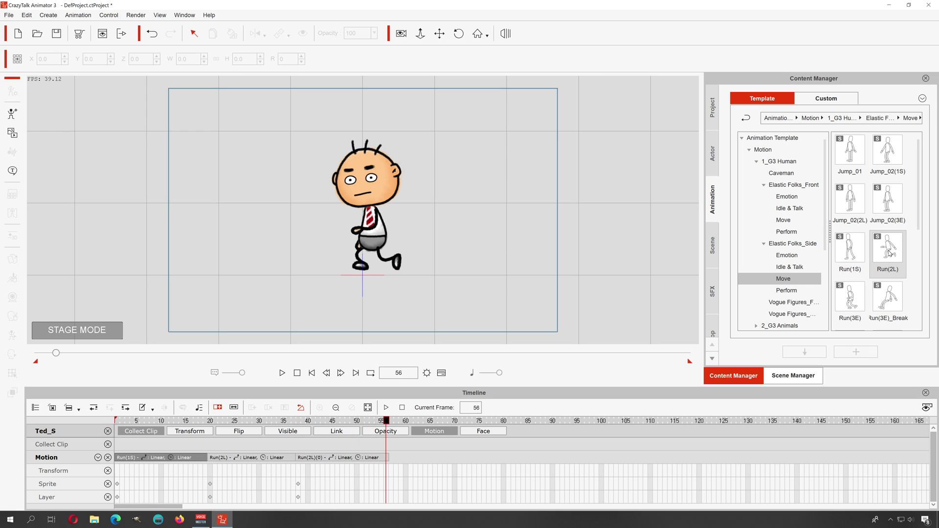
drag(890, 253, 379, 194)
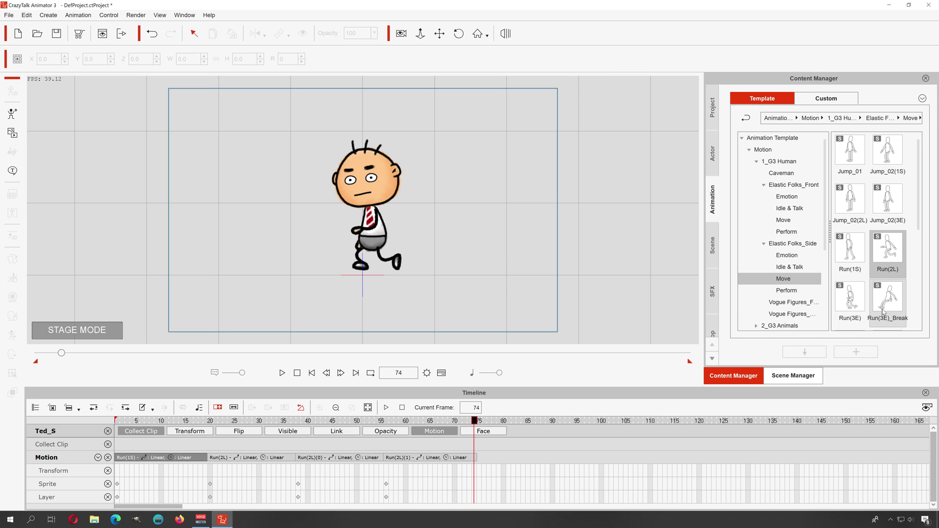
drag(891, 312, 381, 185)
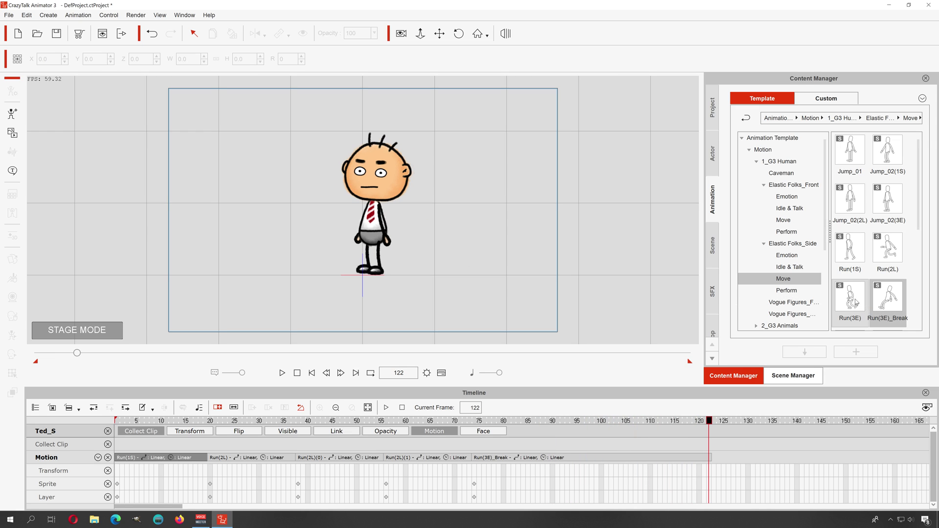
drag(852, 304, 375, 186)
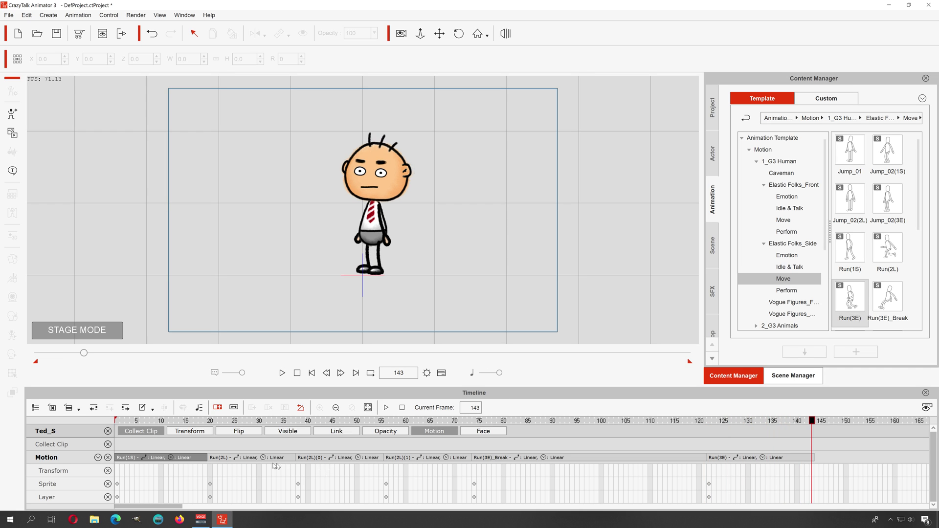
click(311, 372)
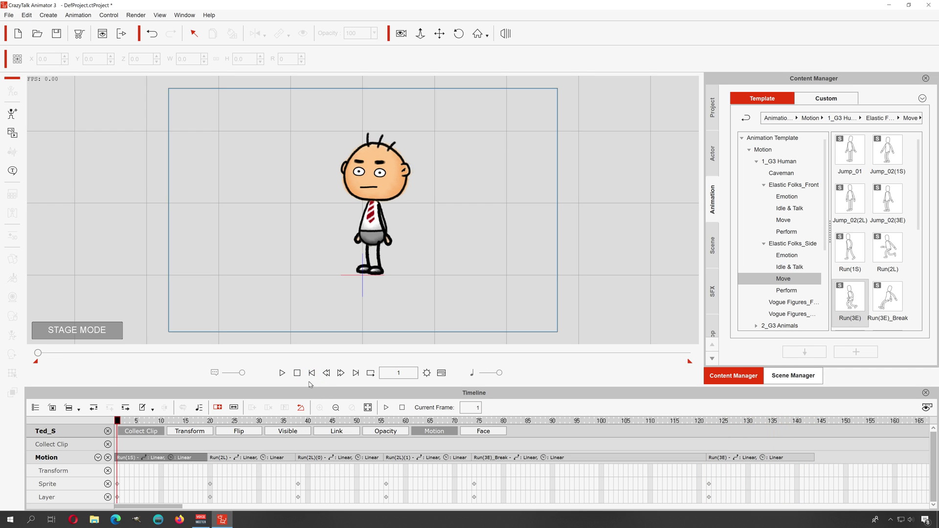
click(282, 373)
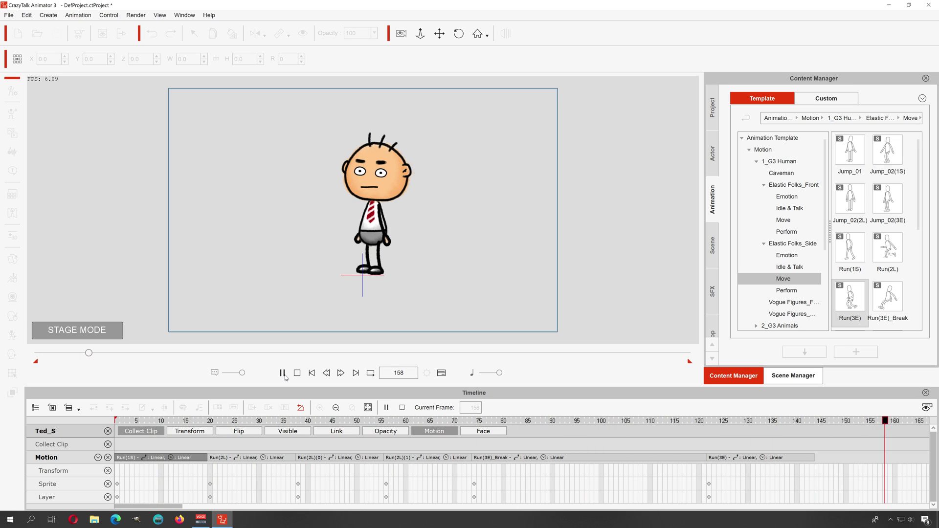
click(283, 374)
drag(237, 507, 144, 499)
click(163, 421)
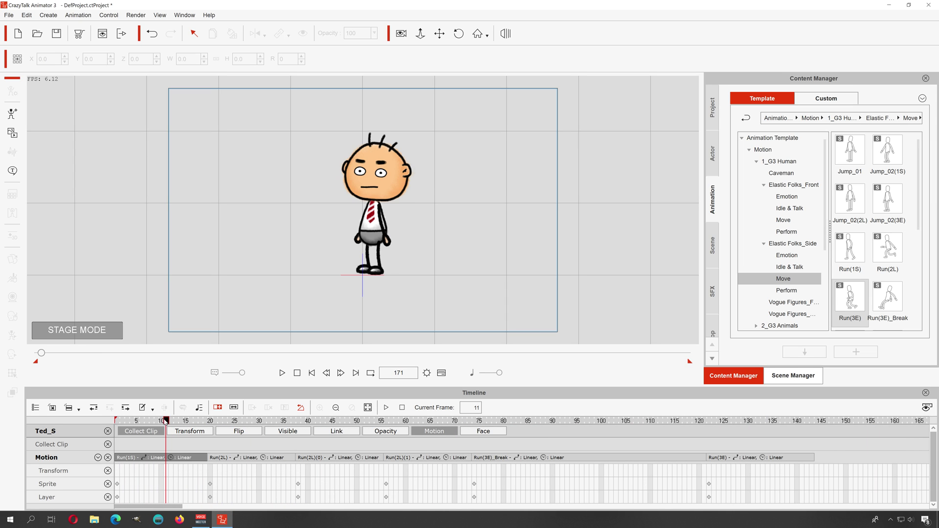
drag(157, 424, 100, 423)
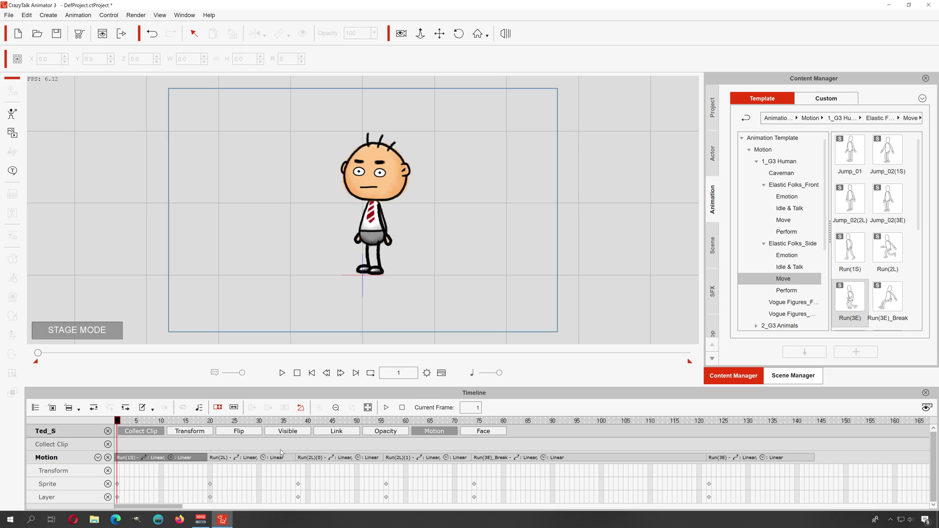
key(ctrl+z)
- Delete the Run(1S) clip and apply a single Run(2L) motion to Ted
click(188, 460)
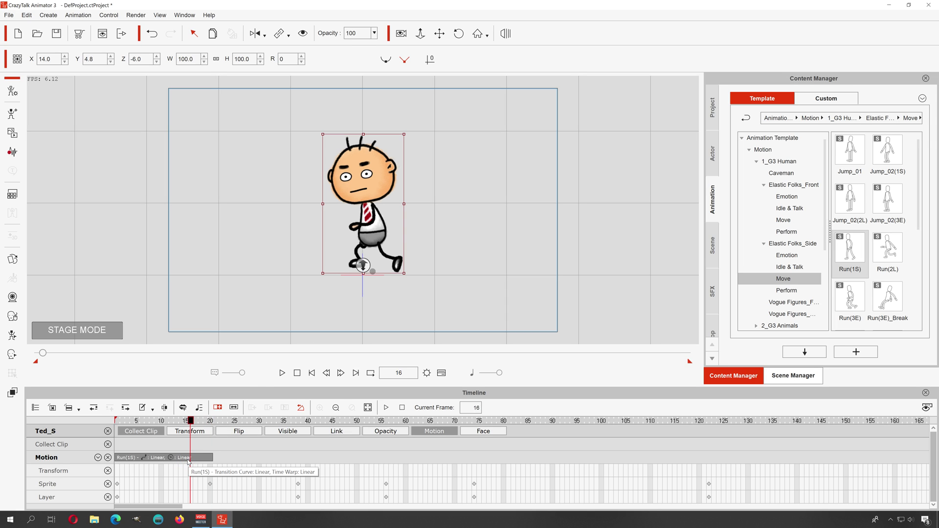
key(Delete)
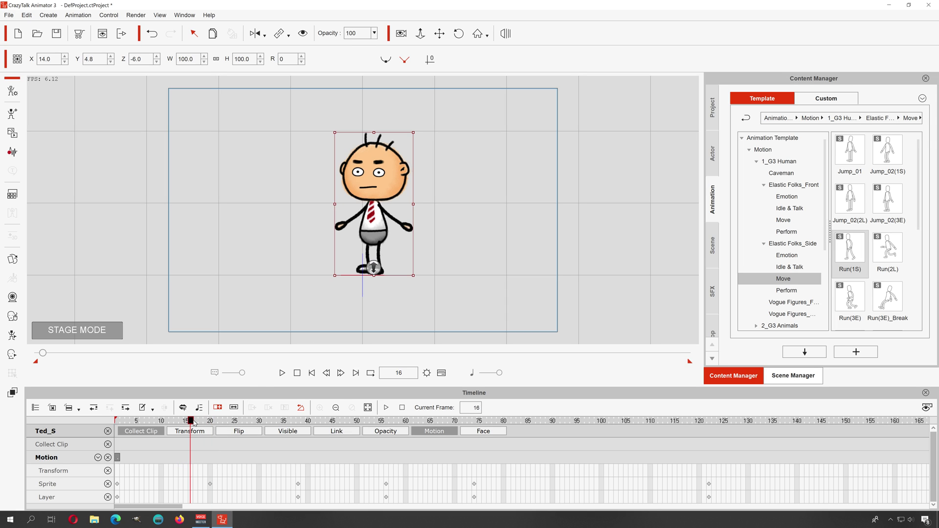
drag(191, 422, 118, 422)
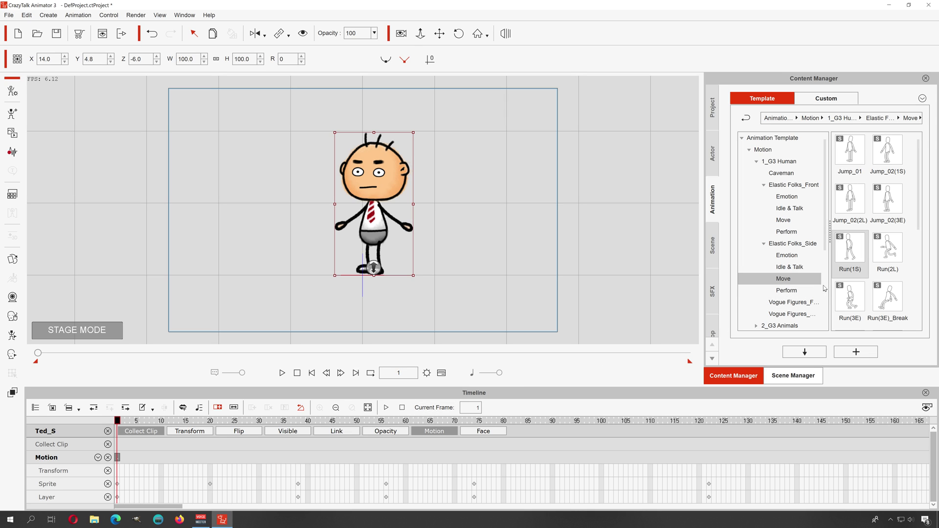
drag(888, 264, 388, 238)
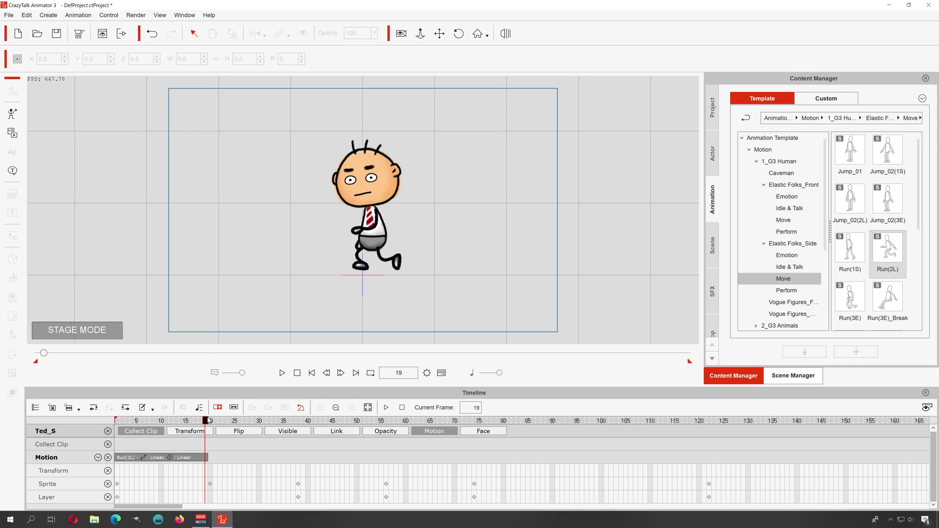
drag(205, 420, 95, 426)
- Flip Ted to face the other way, play the run, and stop at frame 20
click(369, 237)
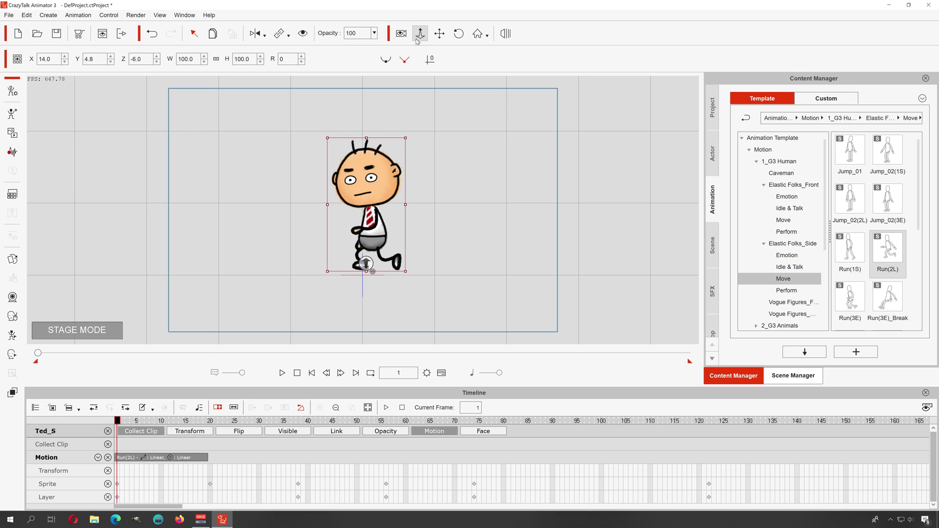
click(258, 37)
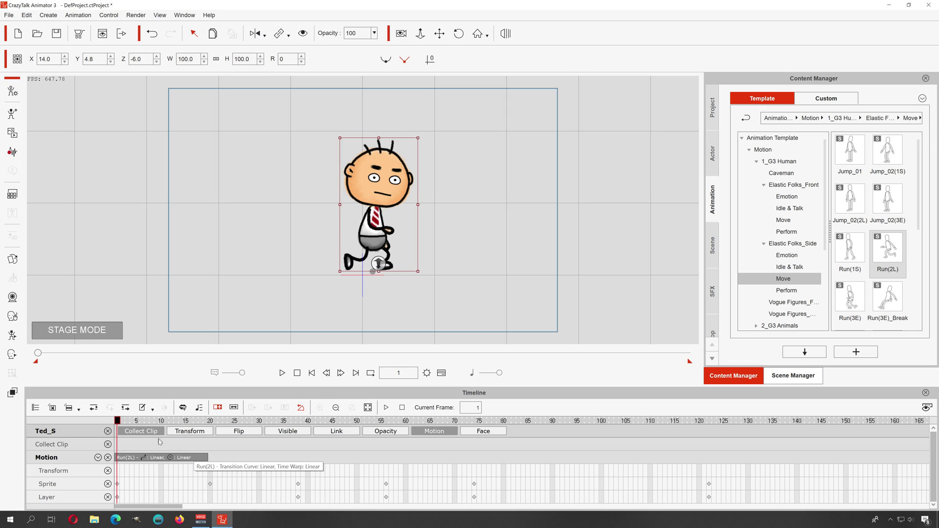
click(136, 421)
drag(136, 421, 96, 424)
key(space)
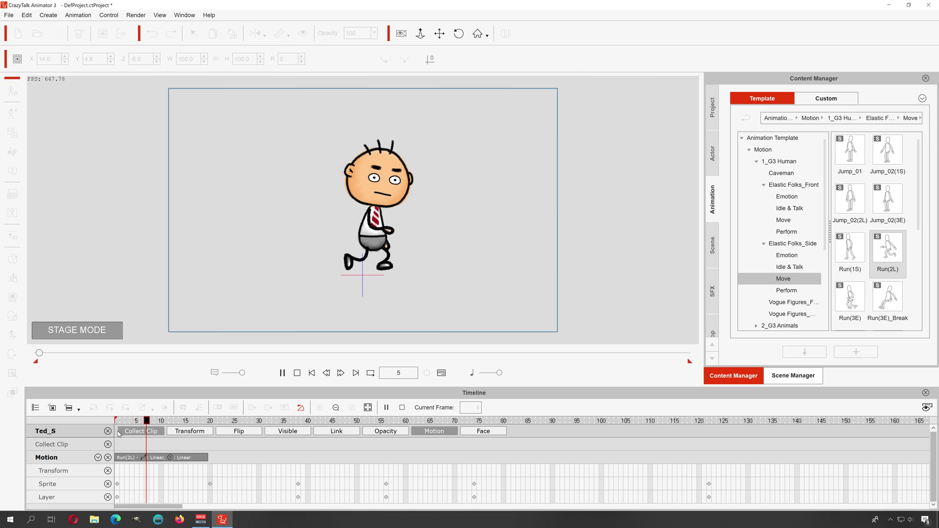
click(297, 373)
drag(189, 422, 210, 424)
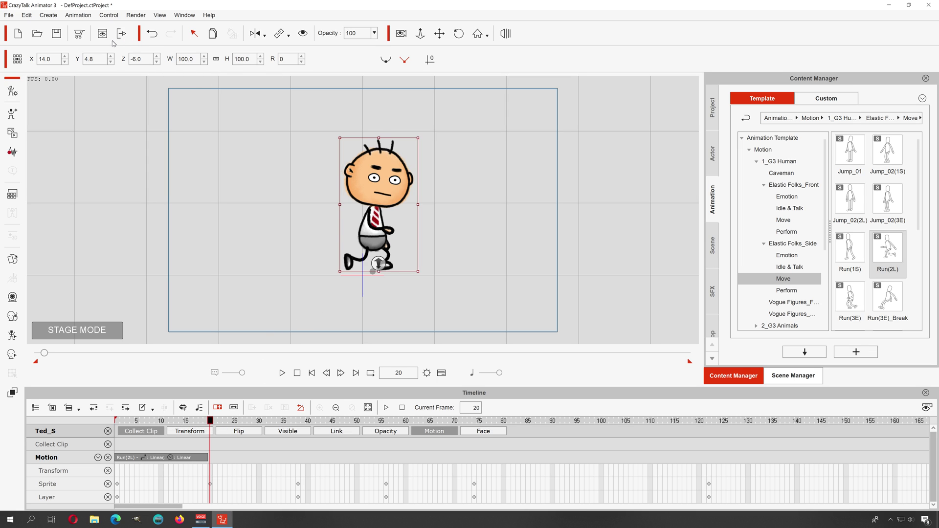
click(136, 15)
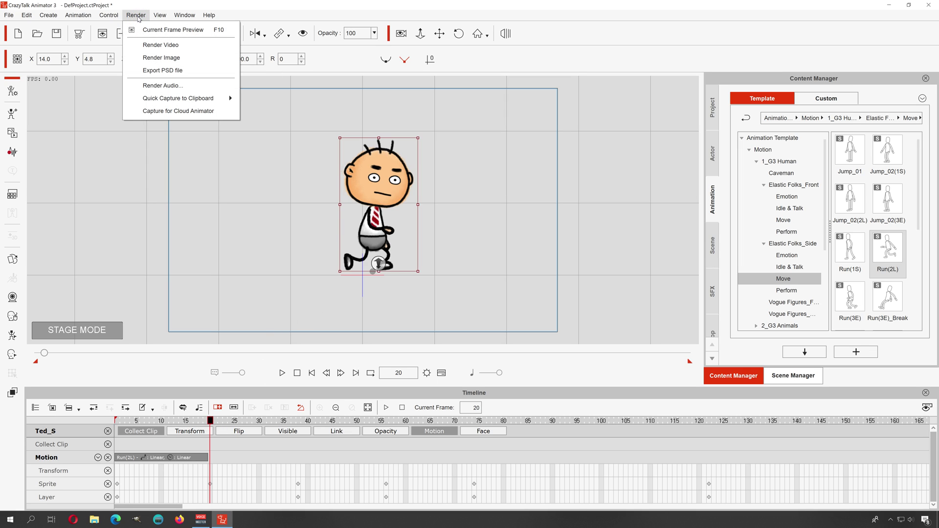
- Open the Render Image settings, choose TGA format, and move the panel beside the stage
click(186, 58)
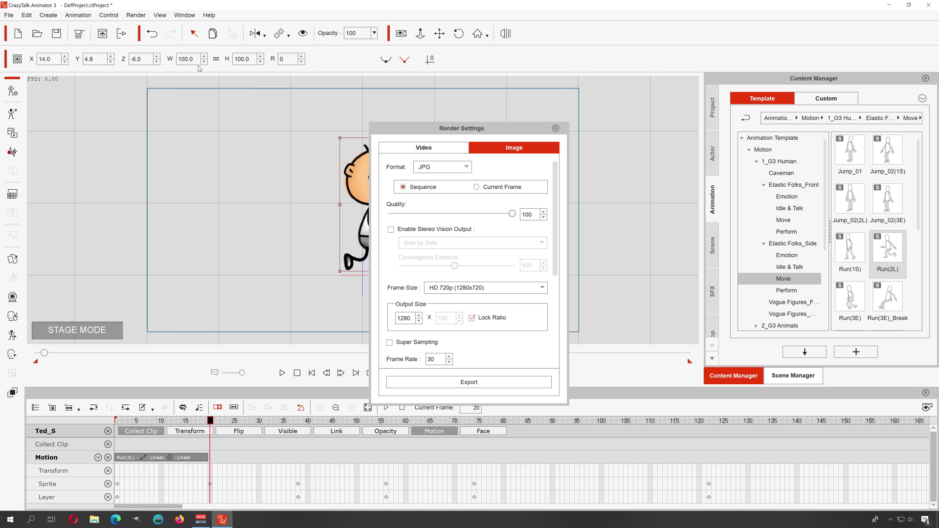
click(464, 168)
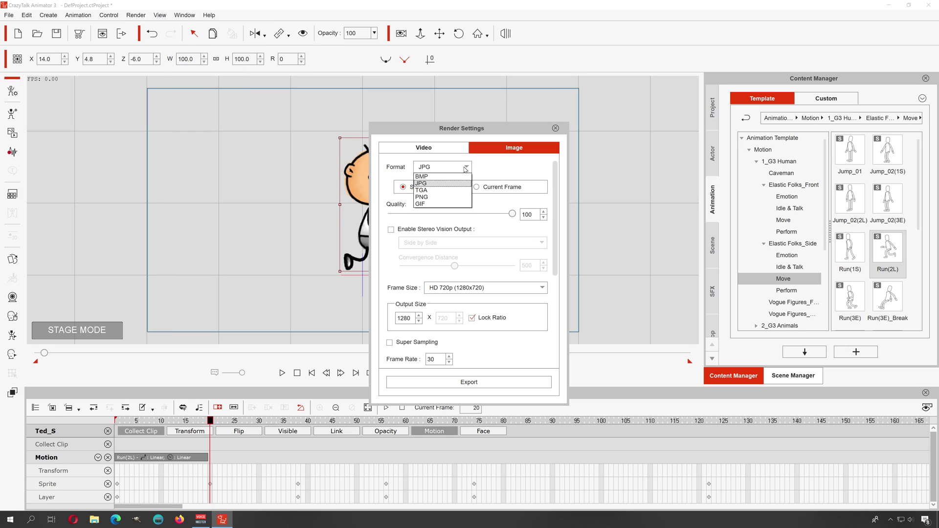
click(430, 191)
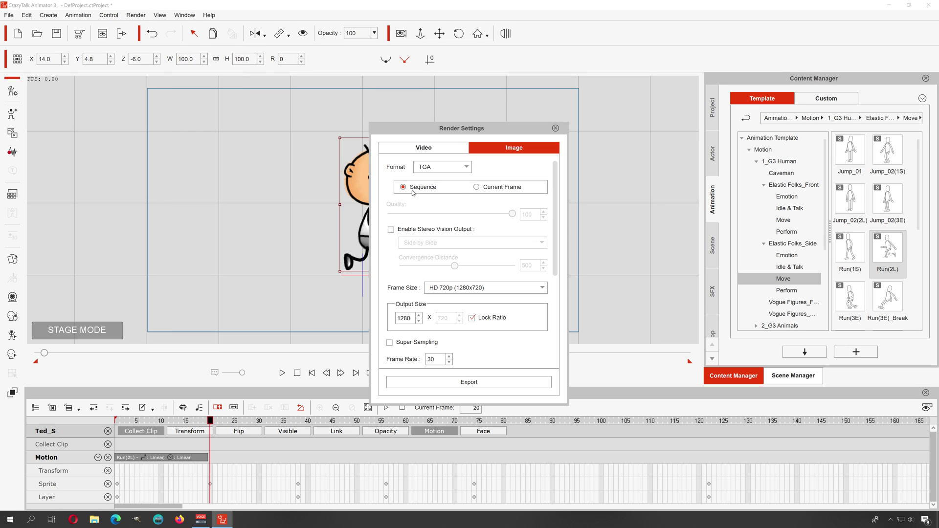
drag(487, 137, 488, 117)
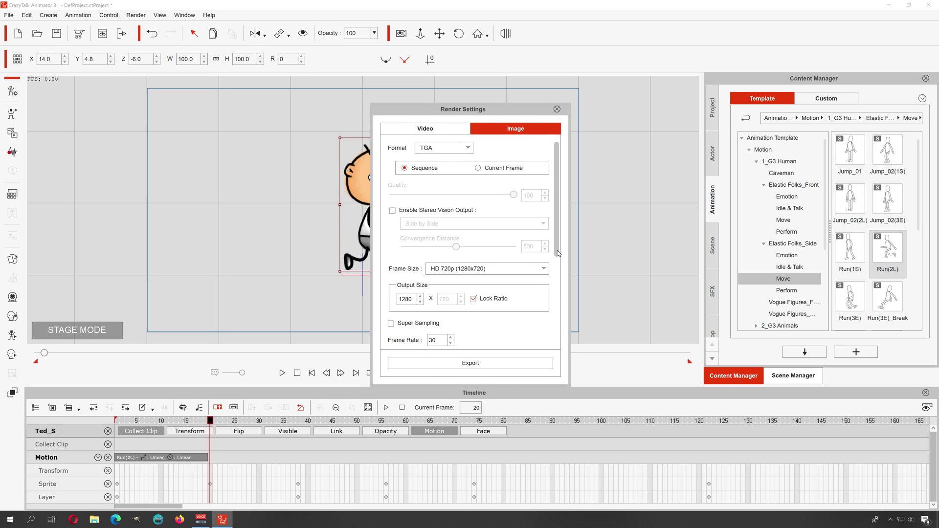
drag(455, 117, 593, 117)
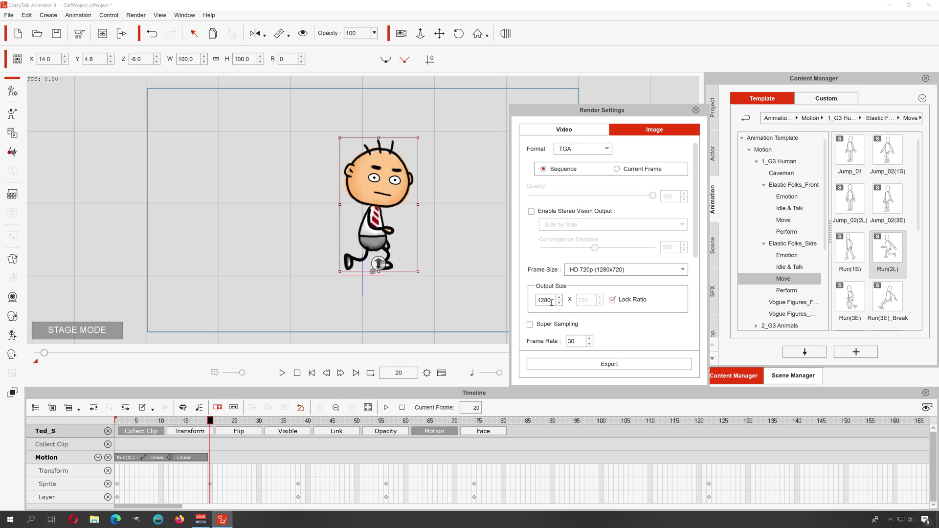
- Unlock the ratio and set the output size to 320 × 600
click(612, 300)
double_click(553, 301)
text(32)
click(586, 301)
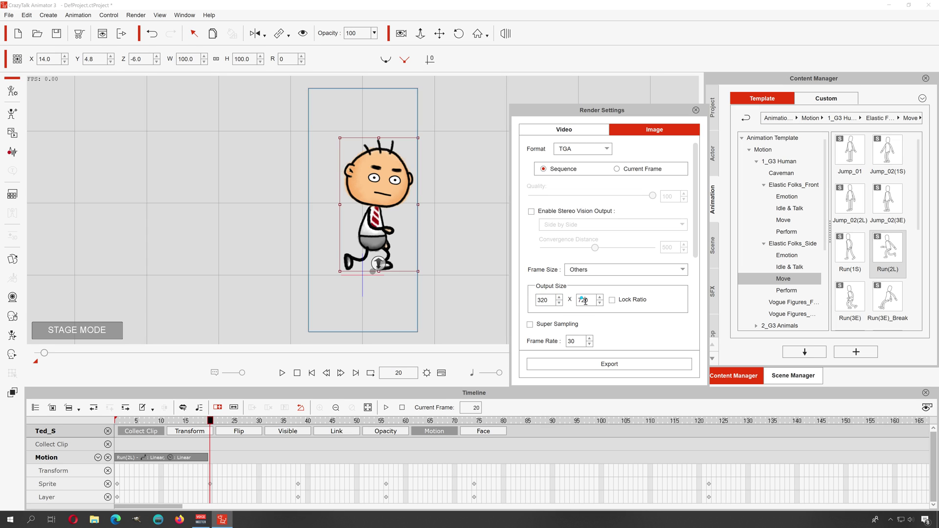
click(381, 292)
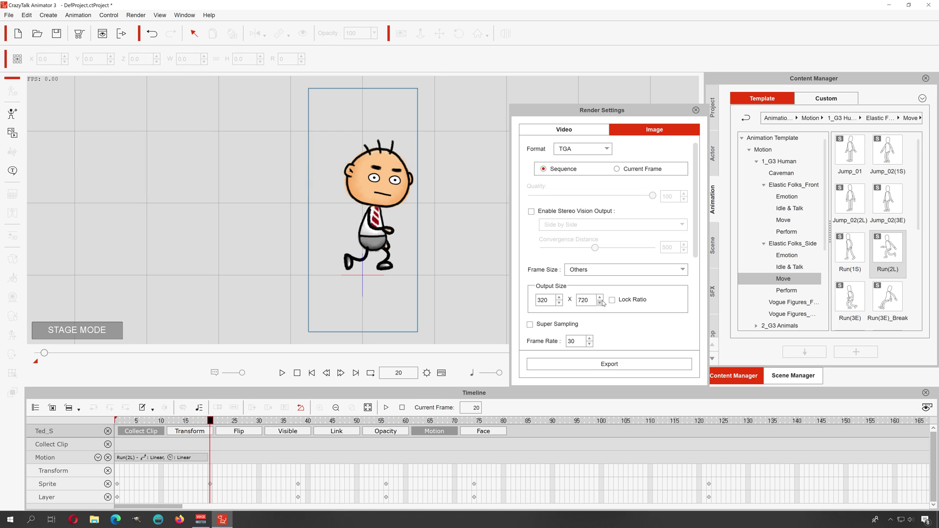
double_click(585, 300)
text(600)
click(552, 300)
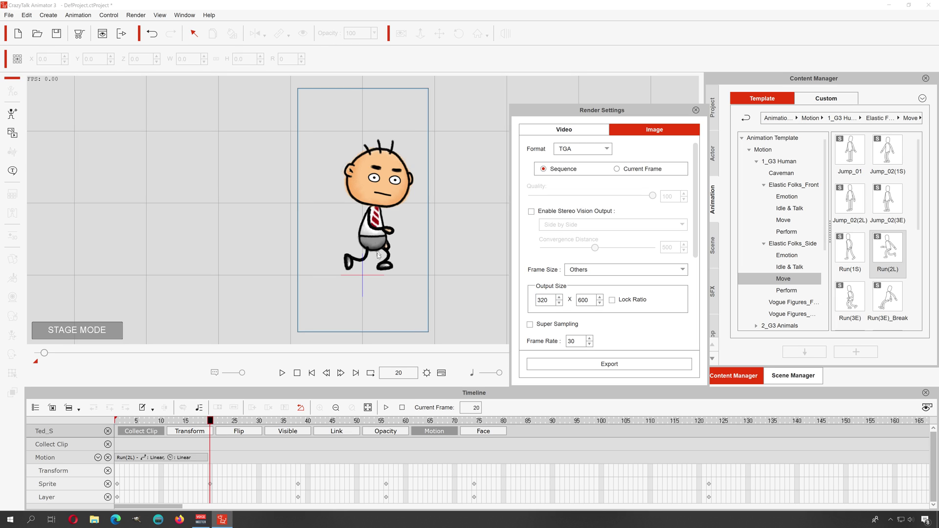
click(697, 110)
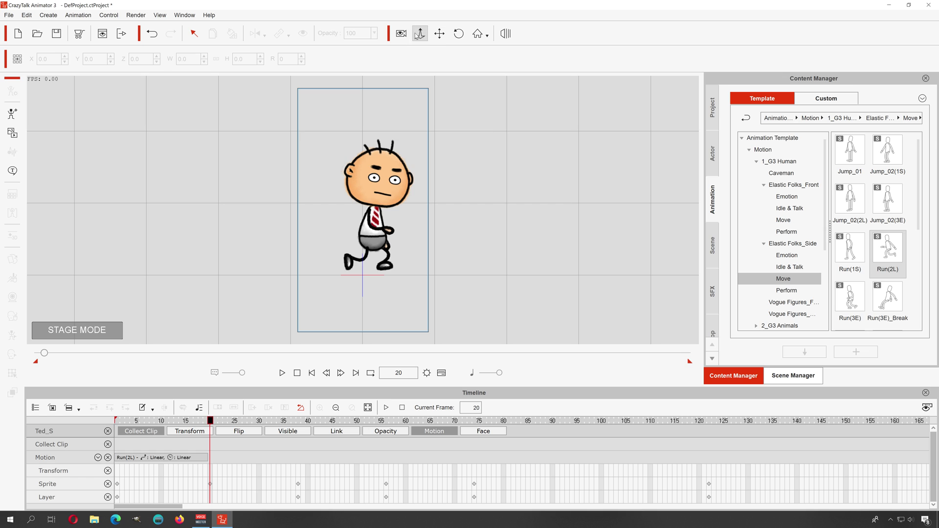
- Zoom in and pan the stage view to recentre the character
click(421, 36)
drag(400, 172, 407, 114)
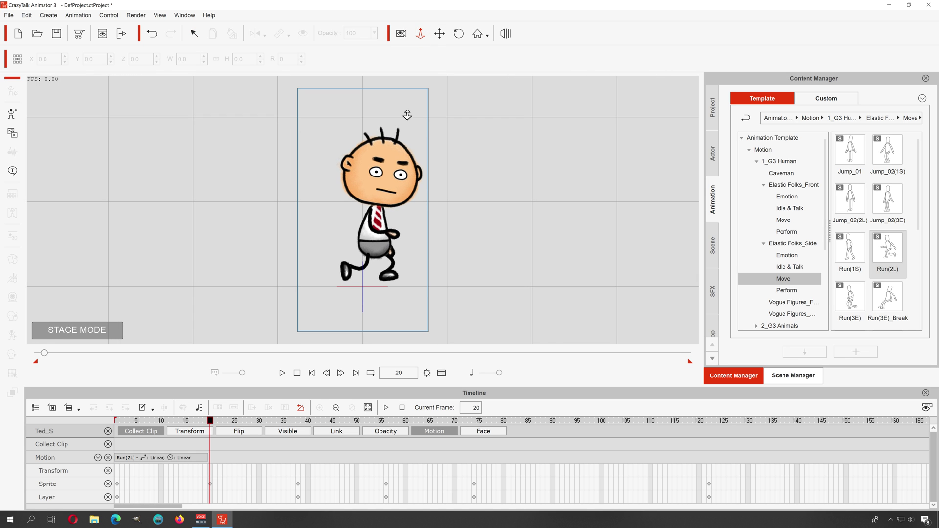
click(439, 33)
drag(418, 190, 400, 90)
click(421, 33)
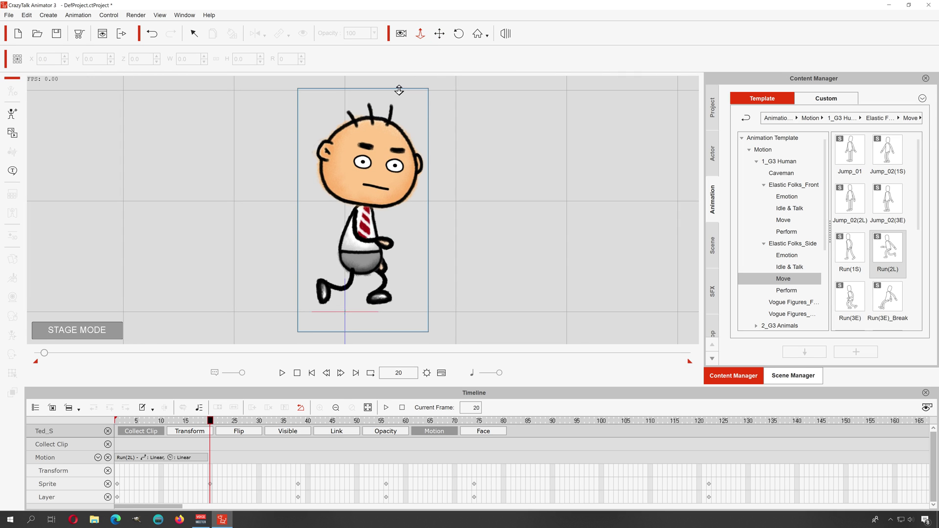
click(440, 33)
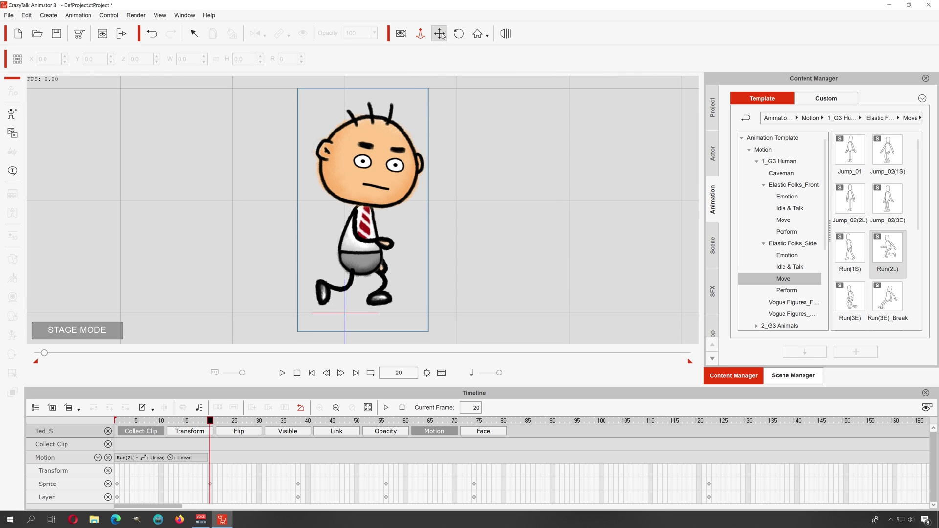
drag(403, 155, 402, 153)
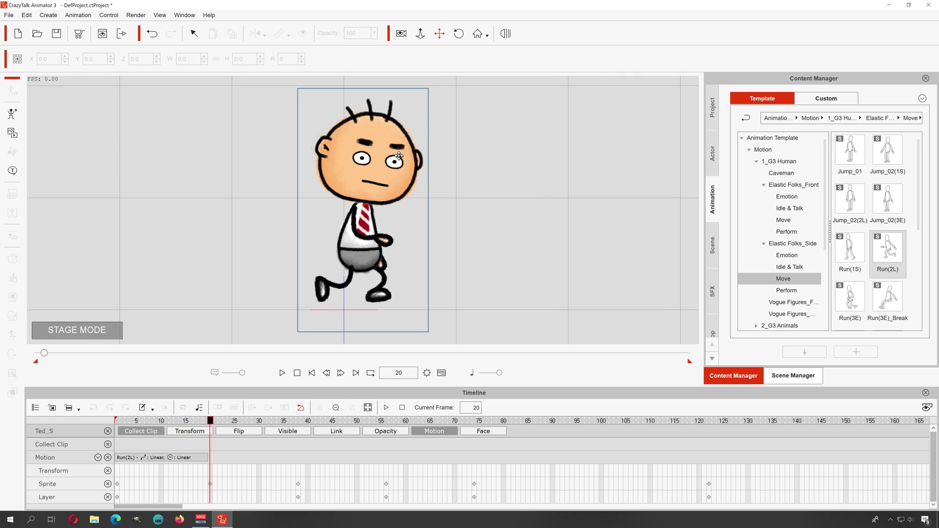
- Rewind and play the Run(2L) cycle, stopping at frame 30
drag(207, 424, 117, 422)
click(282, 373)
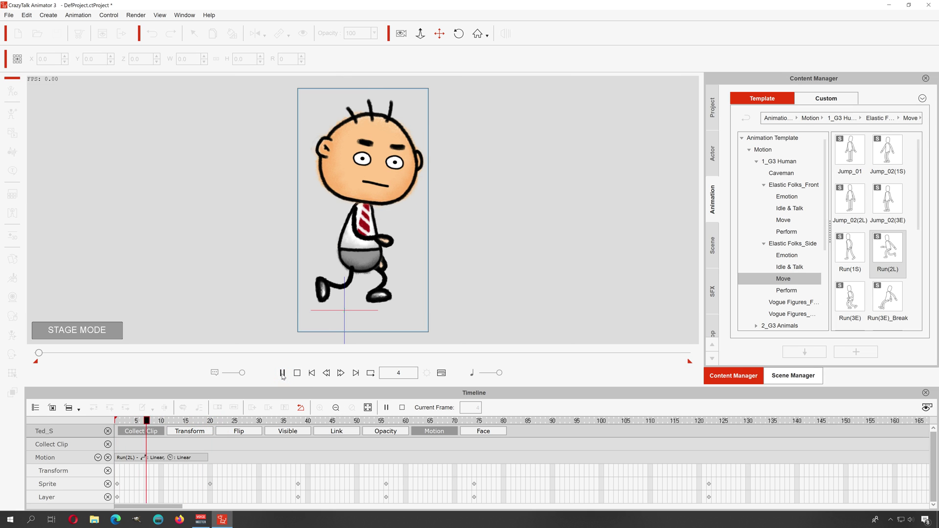
click(282, 374)
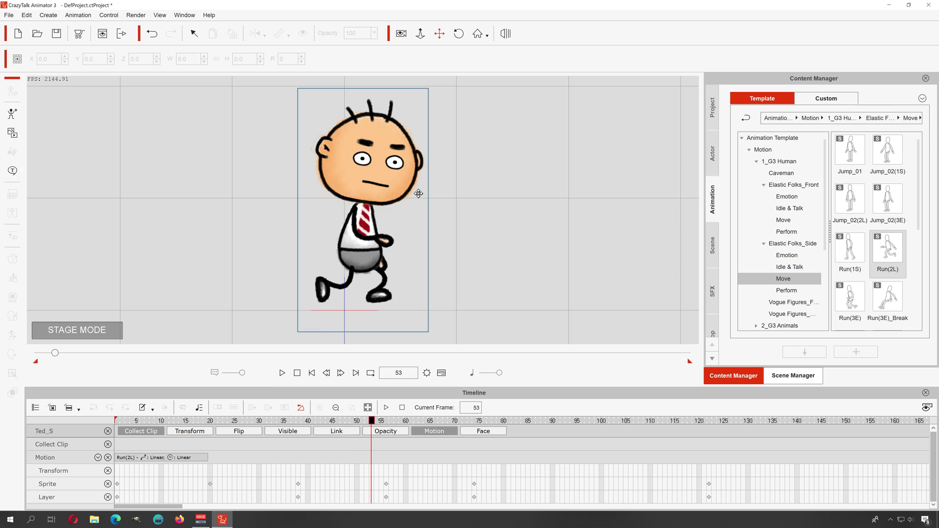
scroll(400, 166, down, 3)
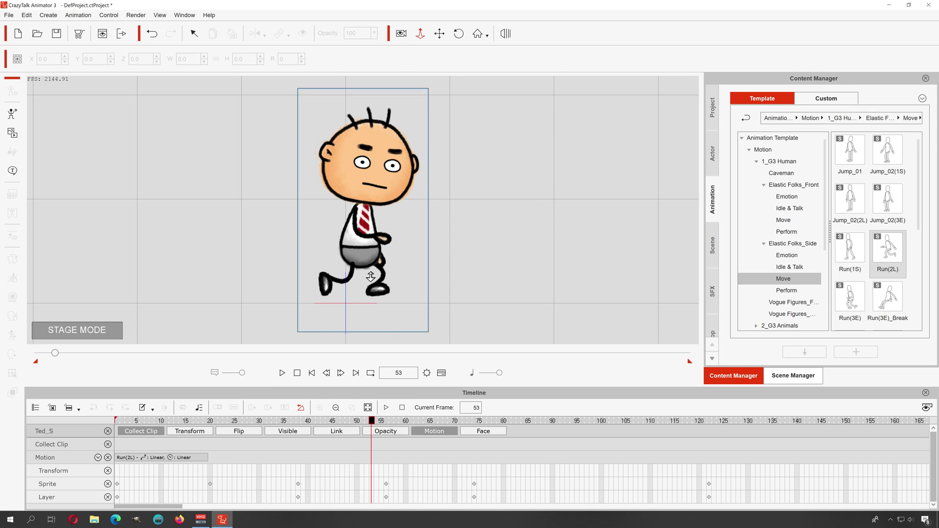
scroll(361, 256, down, 1)
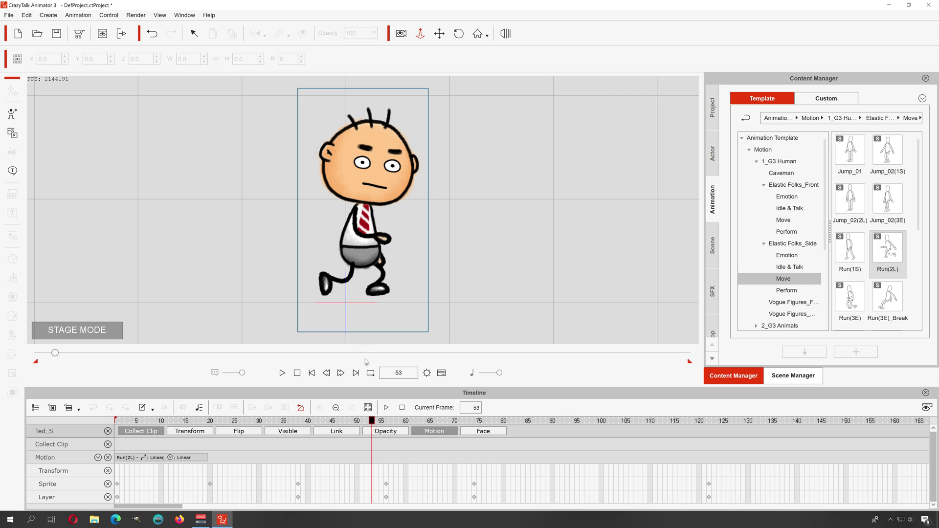
drag(373, 422, 283, 422)
key(space)
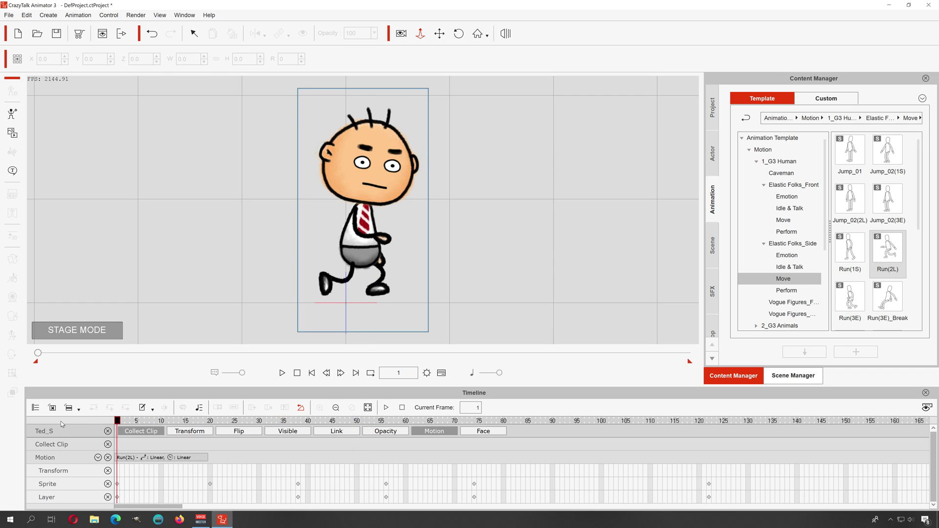
key(space)
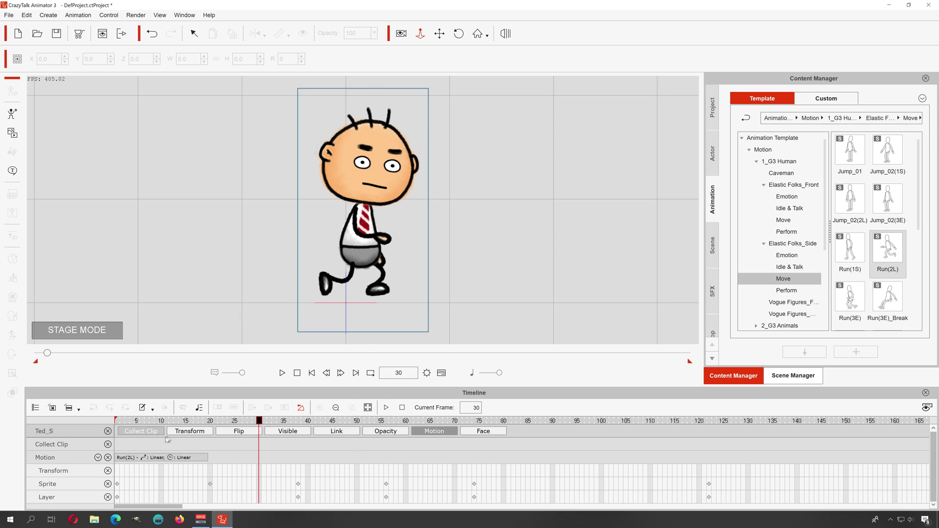
- Play from frame 29 to 90, rewind to frame 1 and open Render Image settings
click(258, 421)
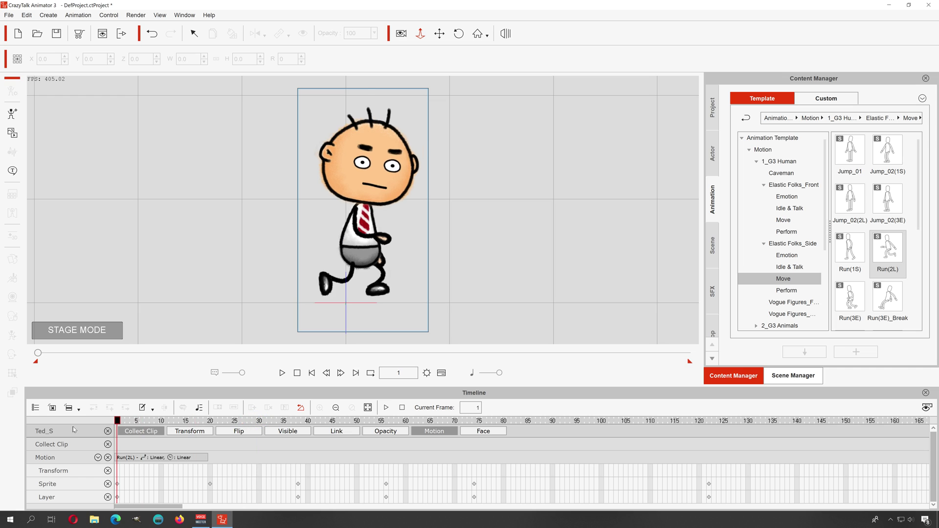
key(space)
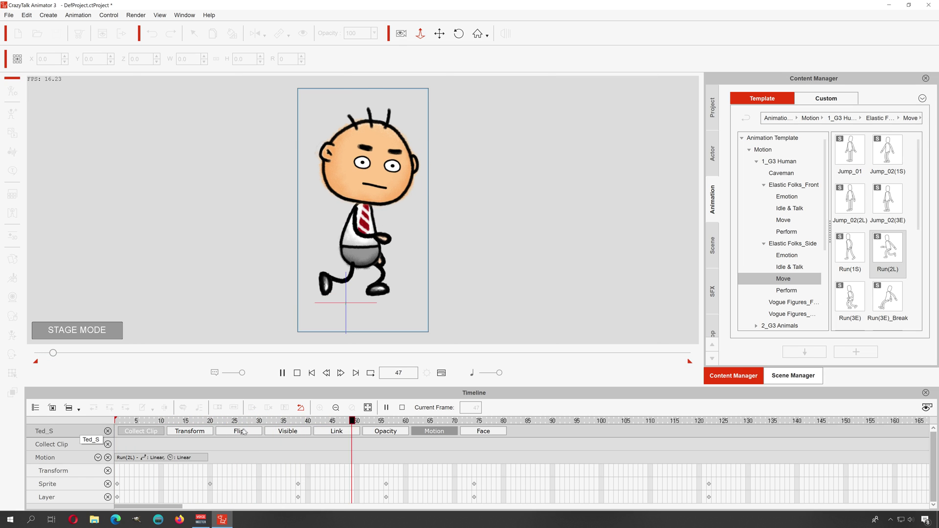
click(282, 373)
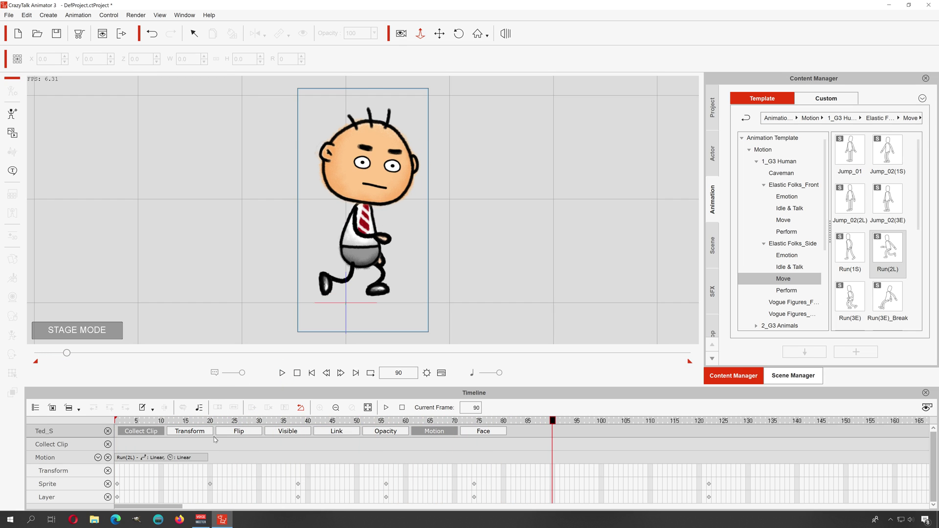
click(210, 420)
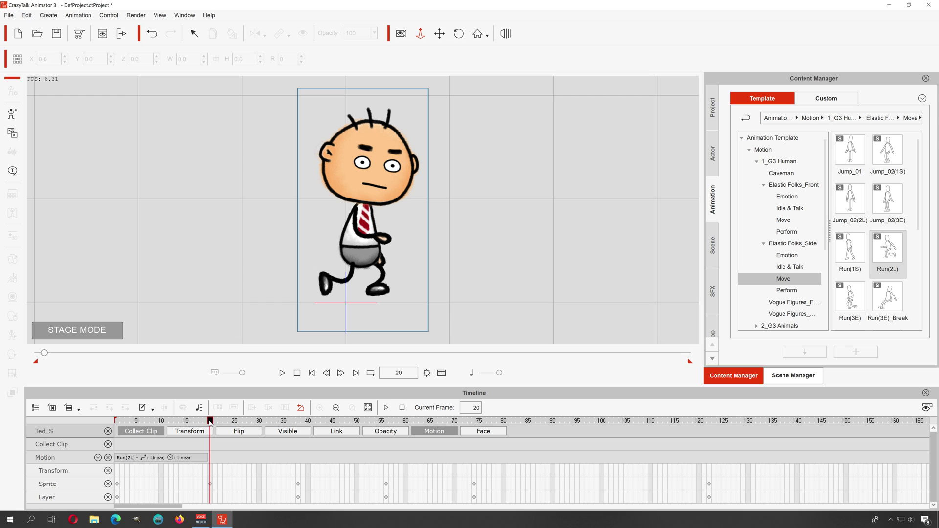
drag(210, 422, 73, 418)
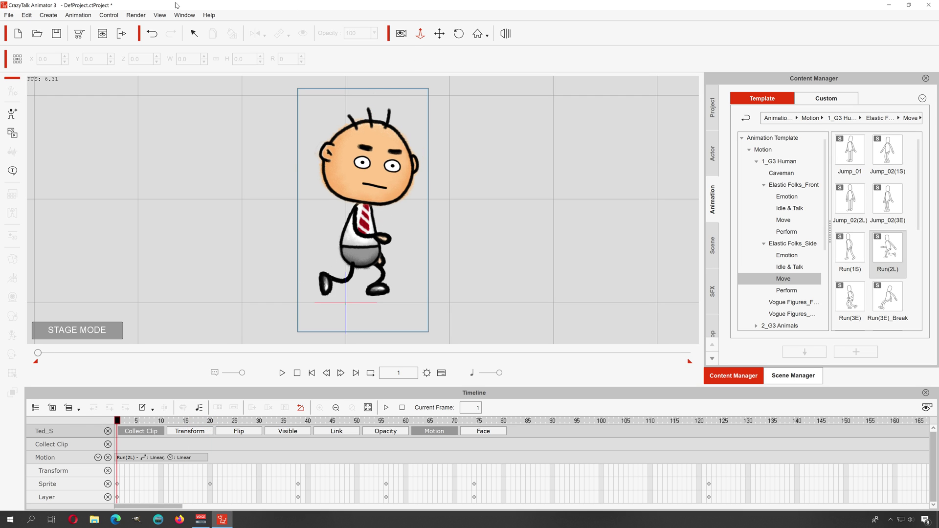
click(136, 16)
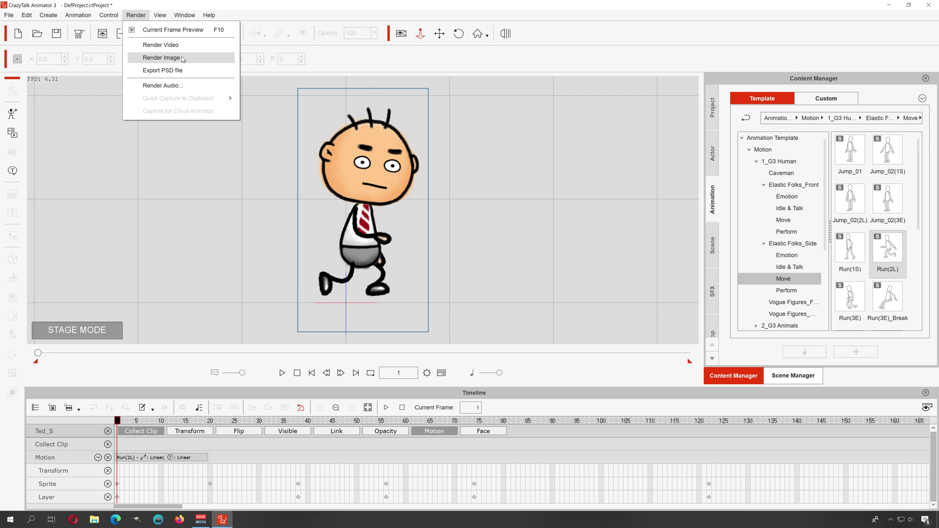
click(180, 57)
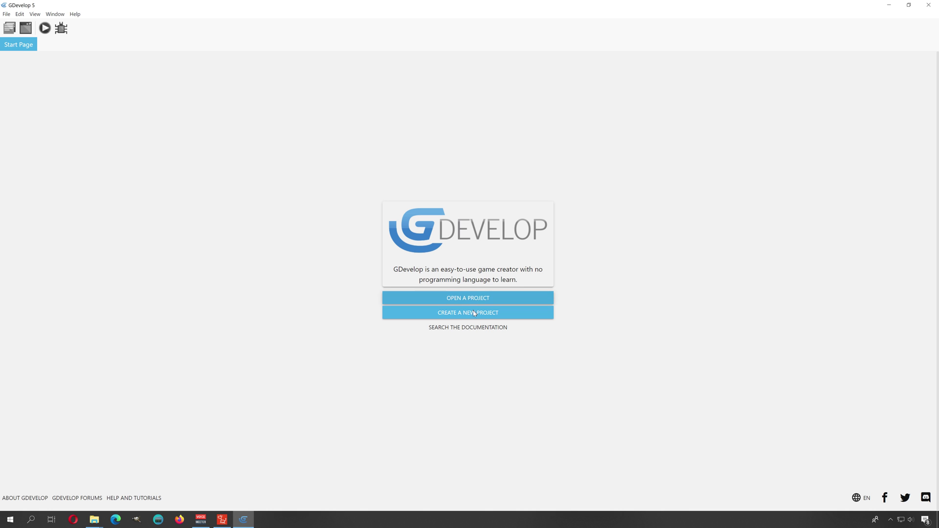
- Create a game from the Platformer starter and delete its arrow pad and jump touch buttons
click(474, 314)
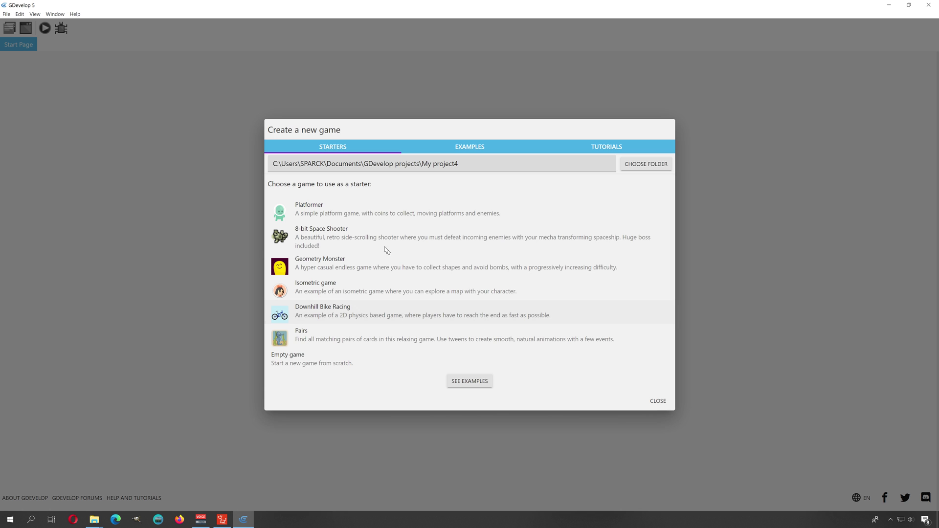
click(321, 214)
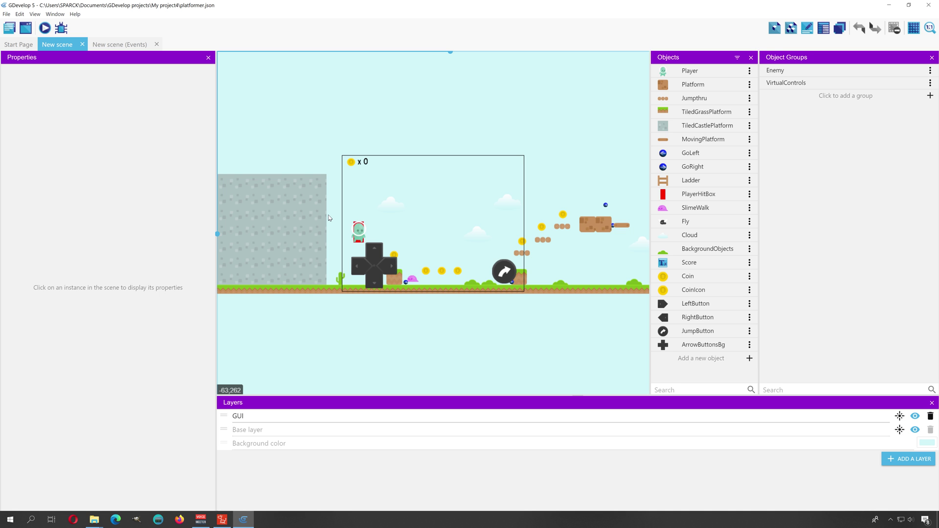
click(375, 279)
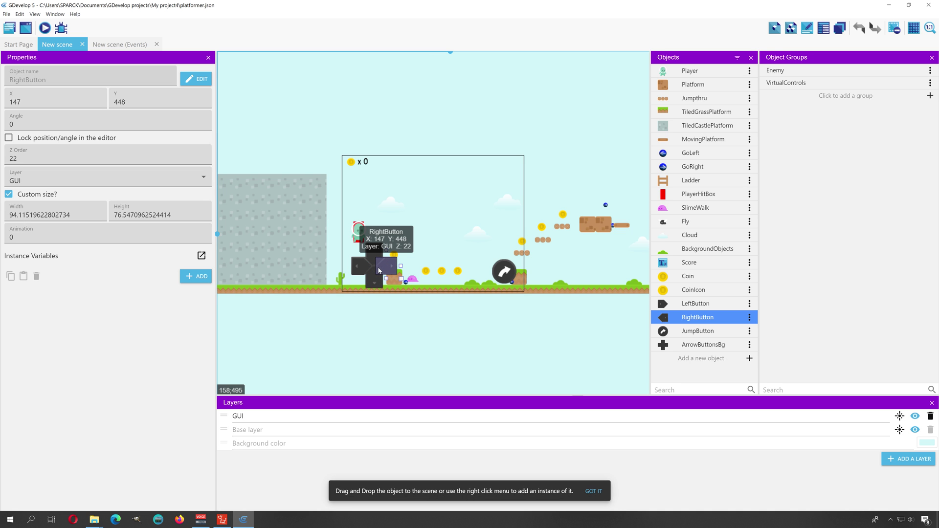
click(375, 282)
key(Delete)
click(376, 282)
key(Delete)
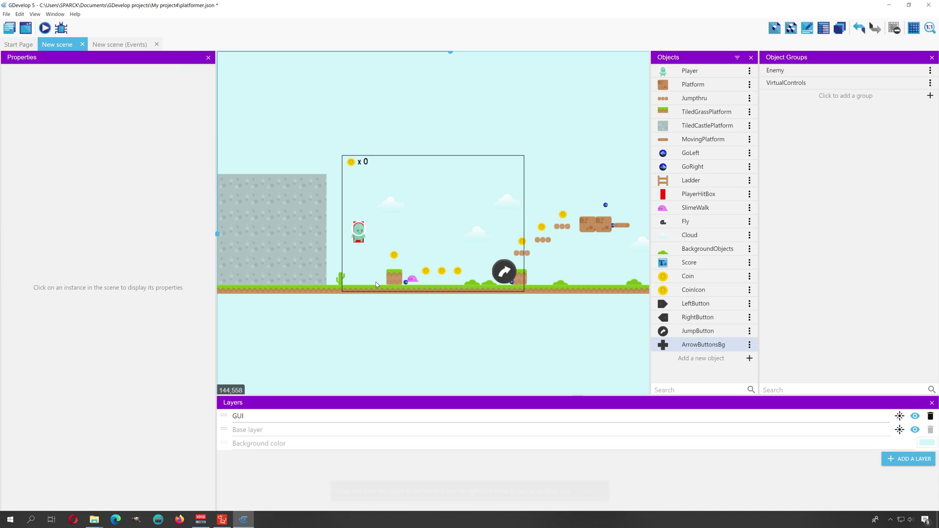
click(504, 282)
key(Delete)
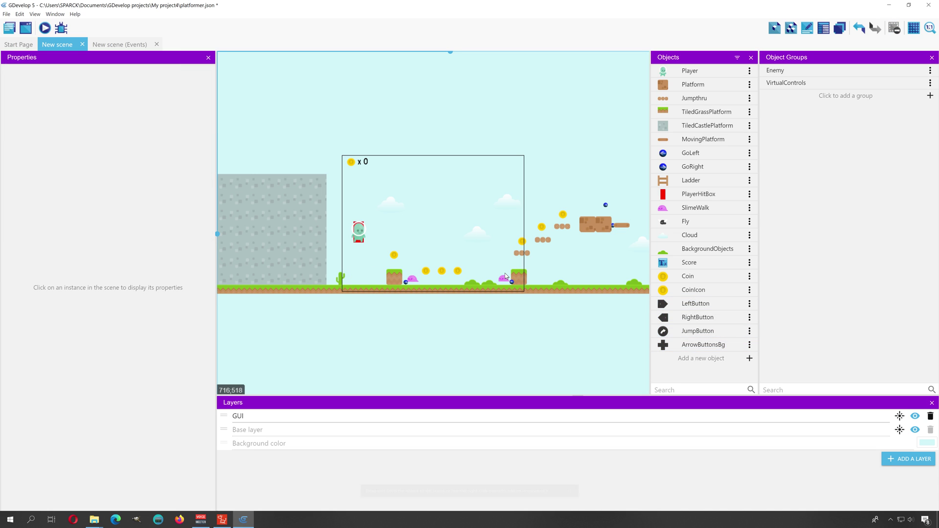
- Set the project's game resolution to 1280 × 720 in Properties and apply it
click(6, 14)
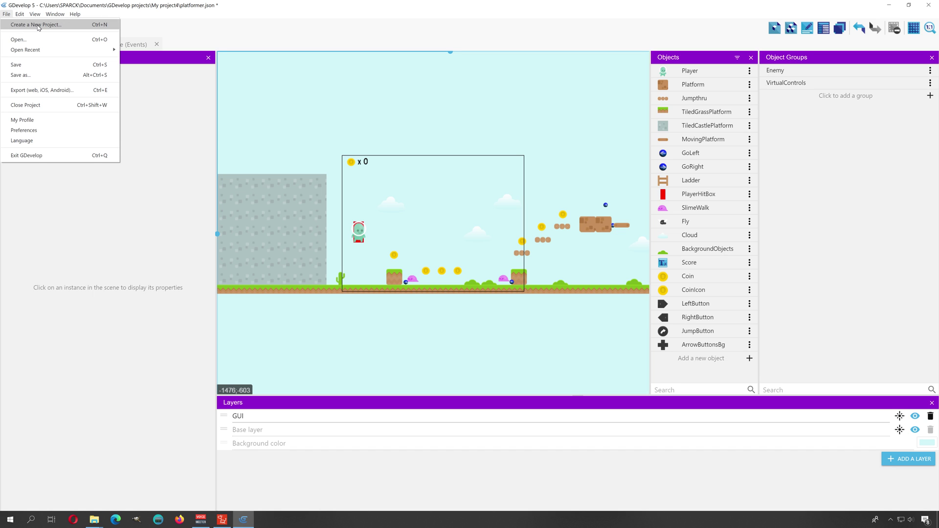
key(Escape)
click(19, 45)
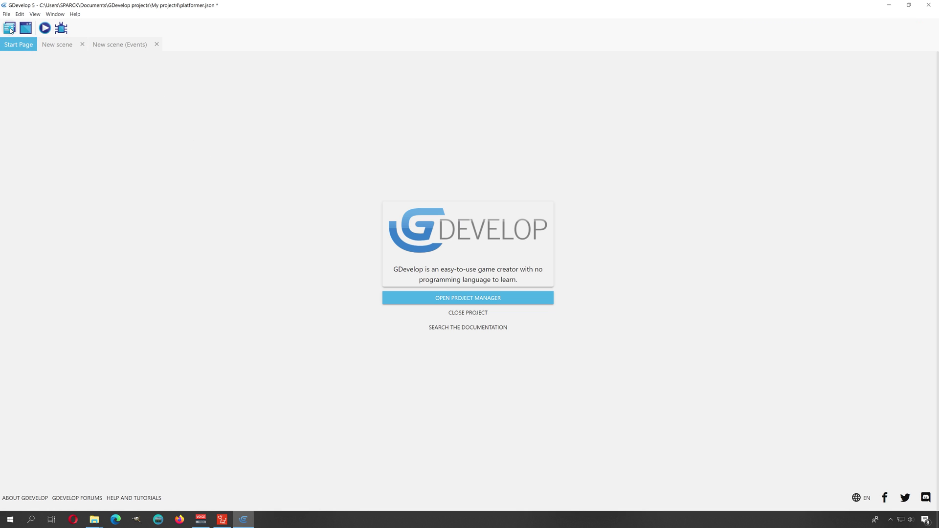
click(10, 29)
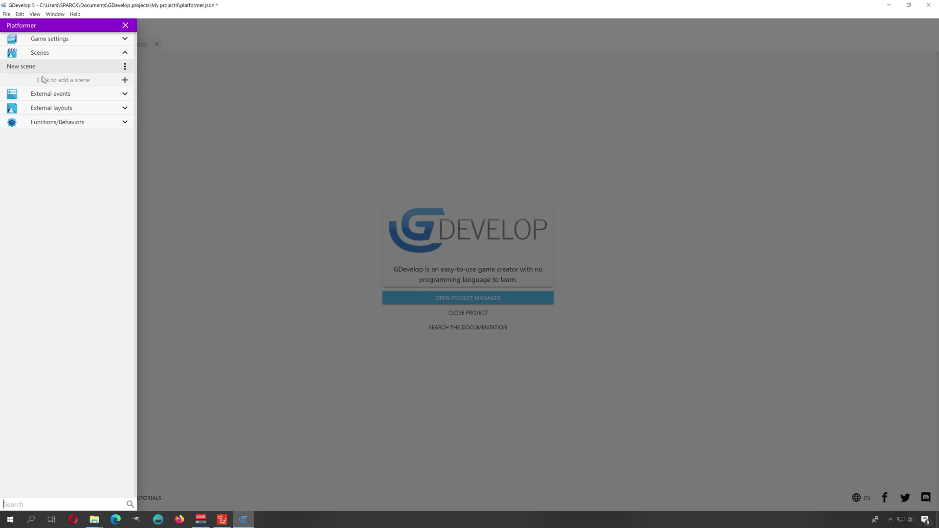
click(61, 39)
click(55, 52)
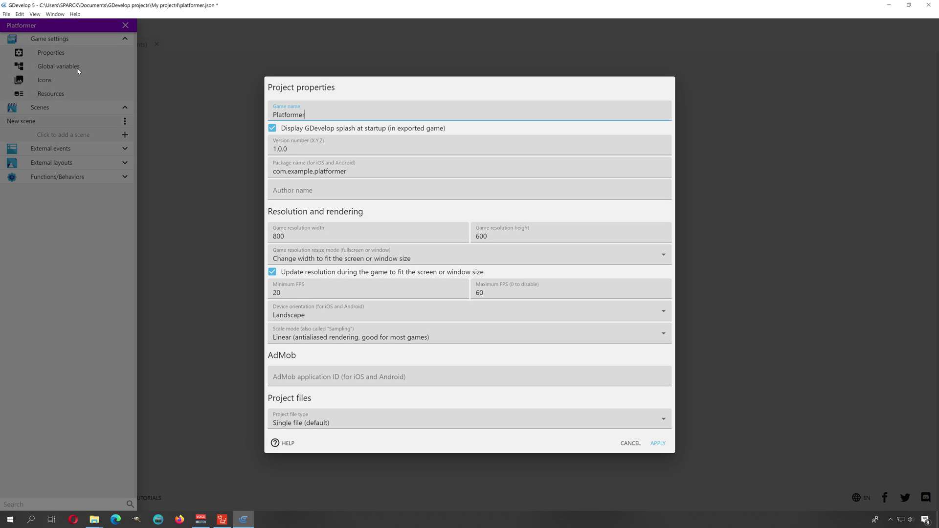
double_click(288, 238)
text(1280)
key(Tab)
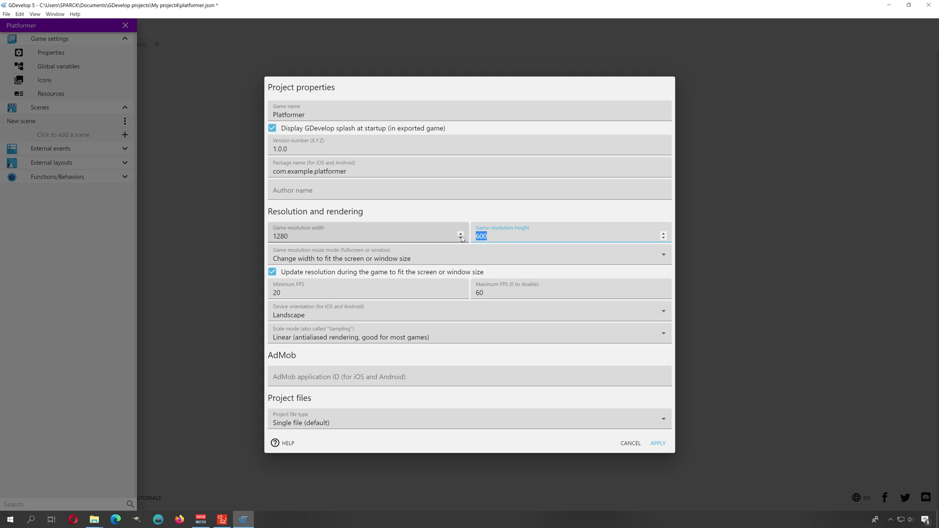
text(720)
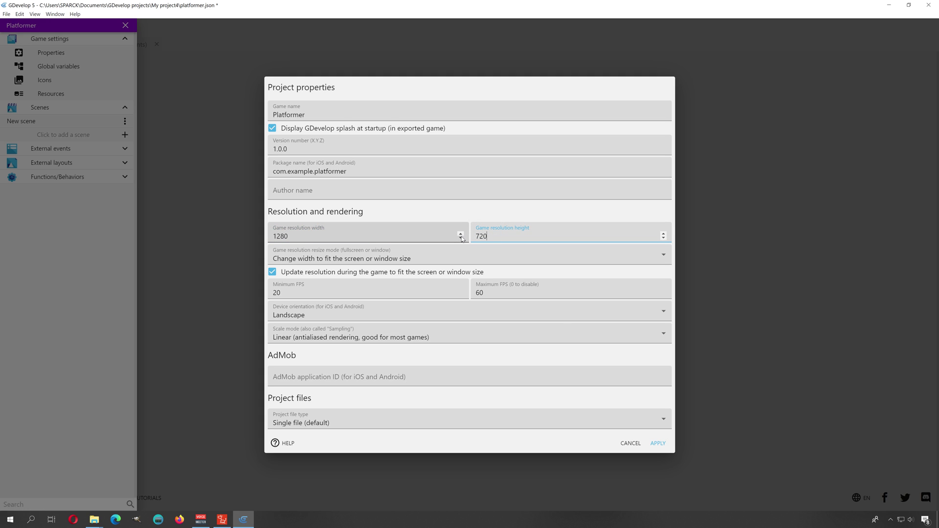
click(659, 443)
click(315, 237)
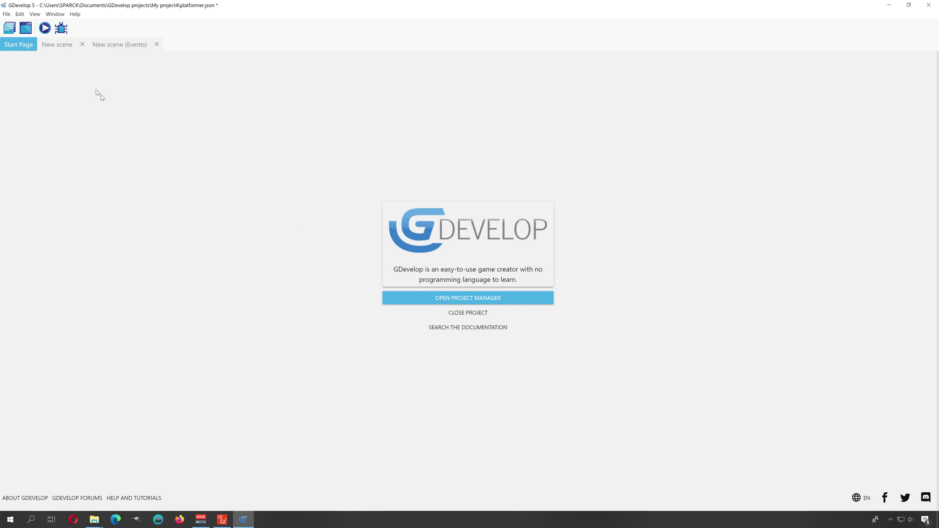
- Open New scene, select all level instances and nudge them right and down to X 51, Y 310
click(9, 30)
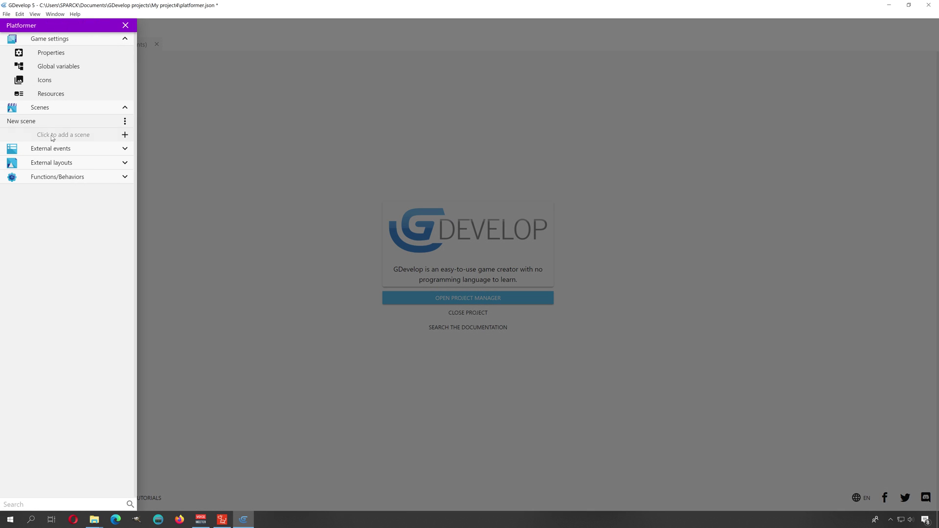
click(29, 121)
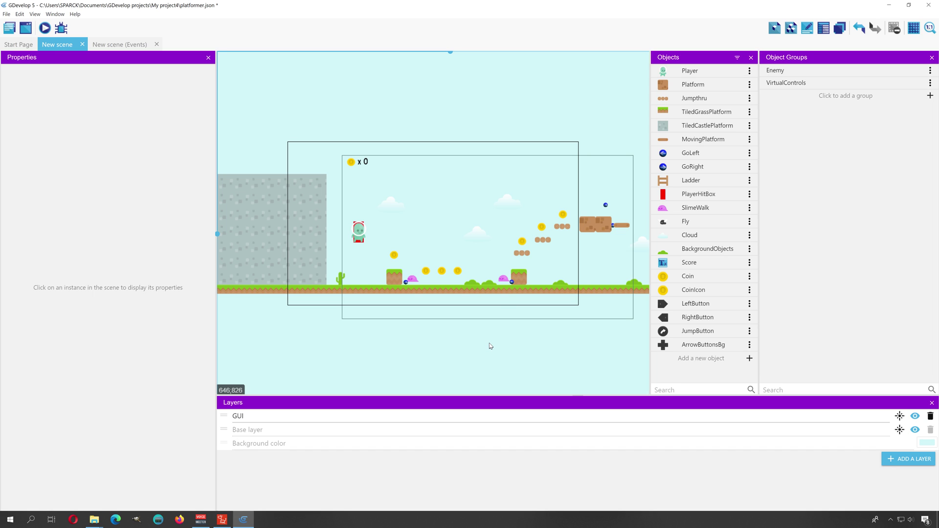
scroll(493, 342, down, 15)
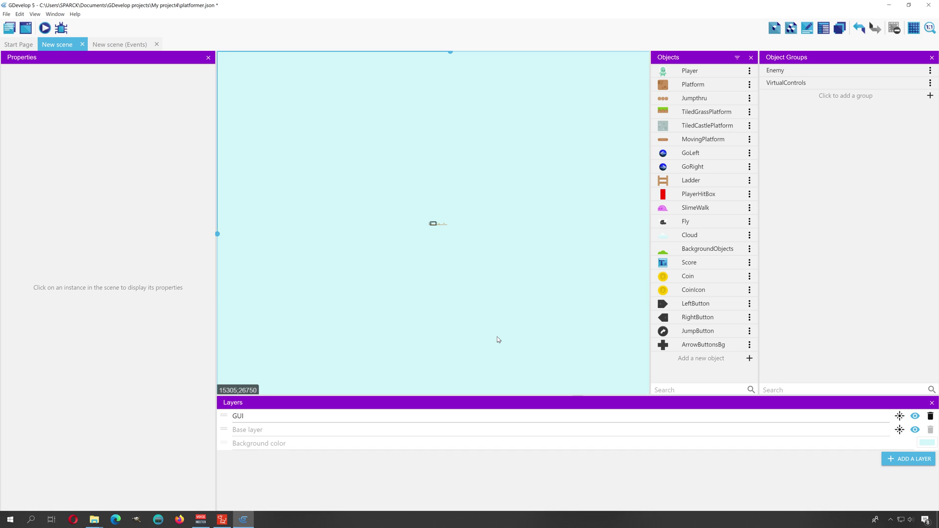
drag(413, 201, 529, 278)
scroll(436, 225, up, 10)
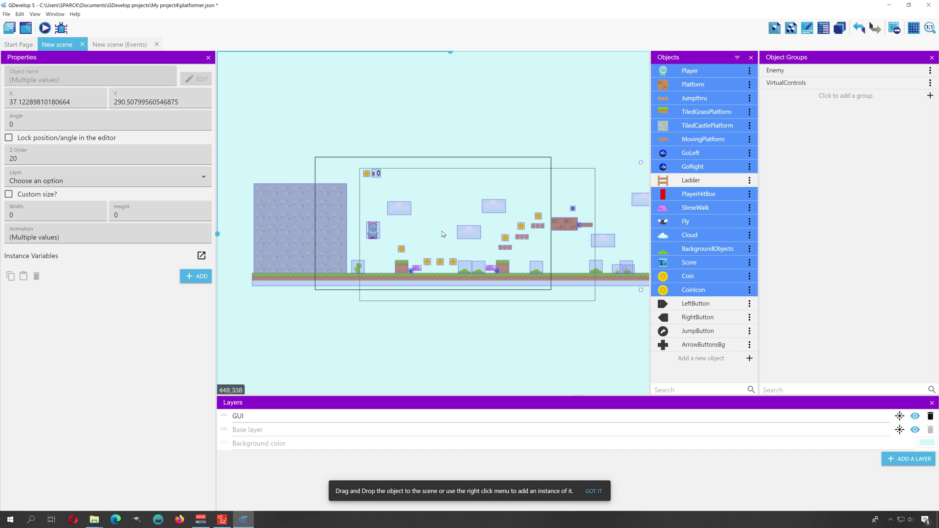
scroll(439, 247, up, 3)
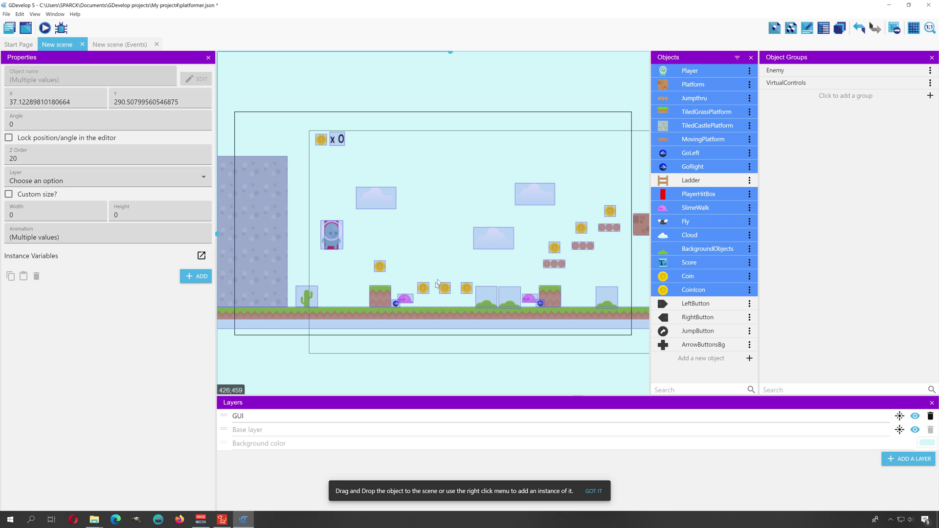
mouse_move(415, 318)
mouse_down()
mouse_move(434, 315)
mouse_move(423, 326)
mouse_up()
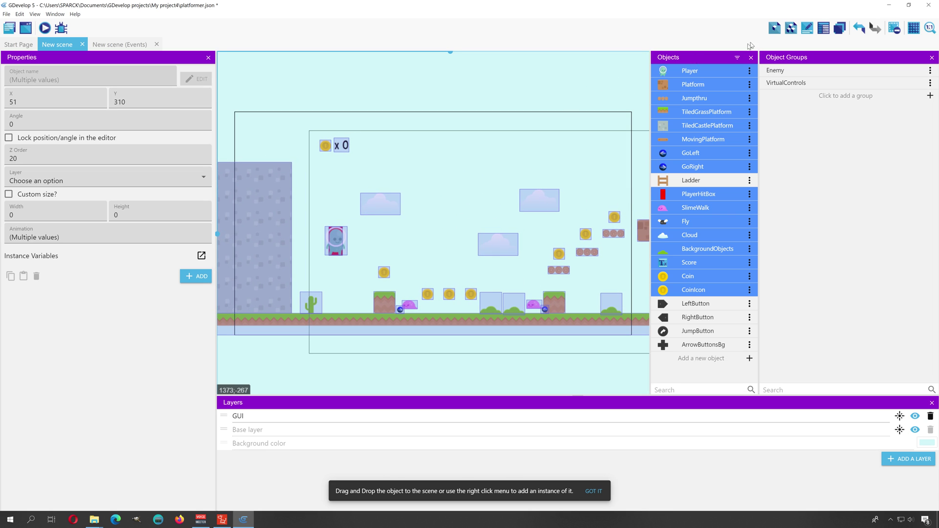
- Launch a scene preview and replace the Player's first frame with the character image
click(484, 81)
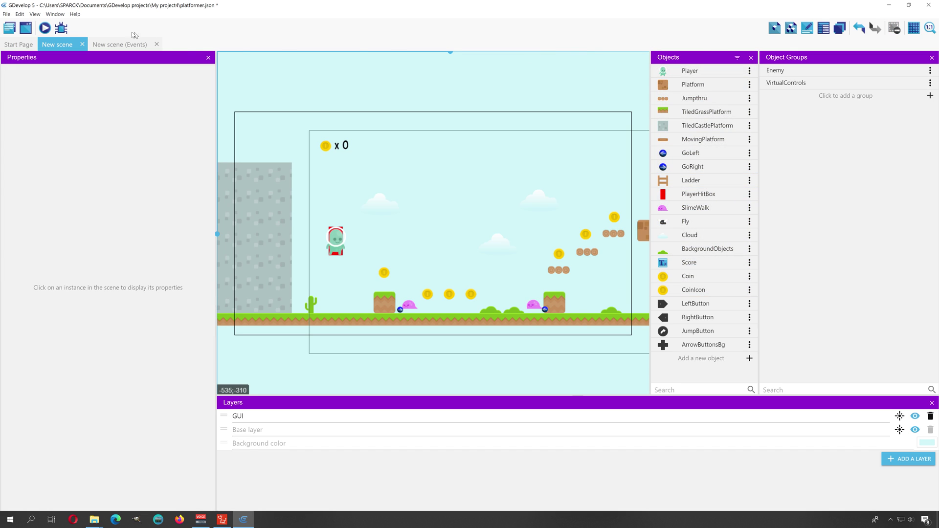
click(45, 28)
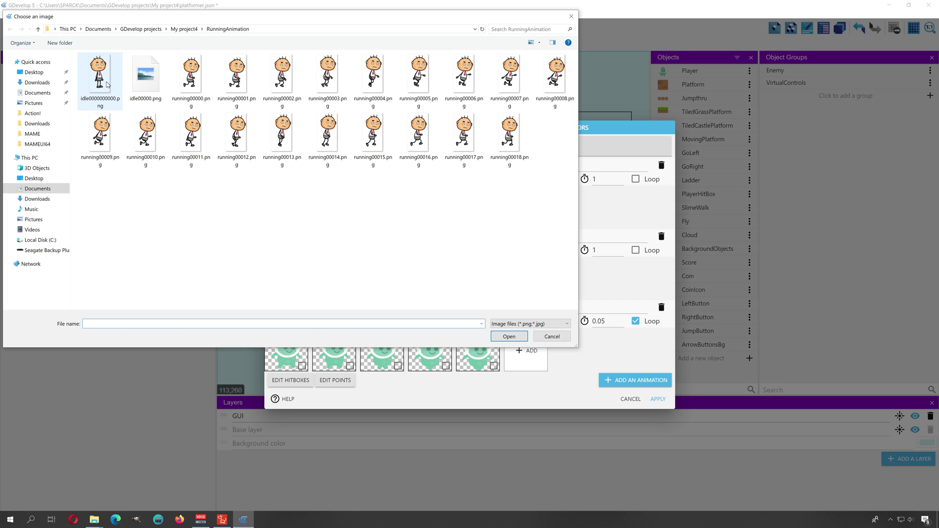
double_click(107, 84)
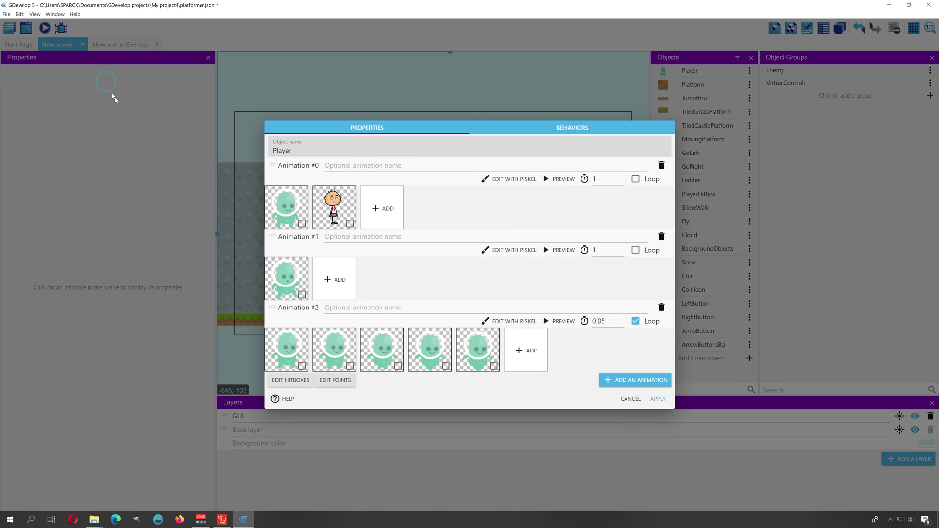
right_click(302, 225)
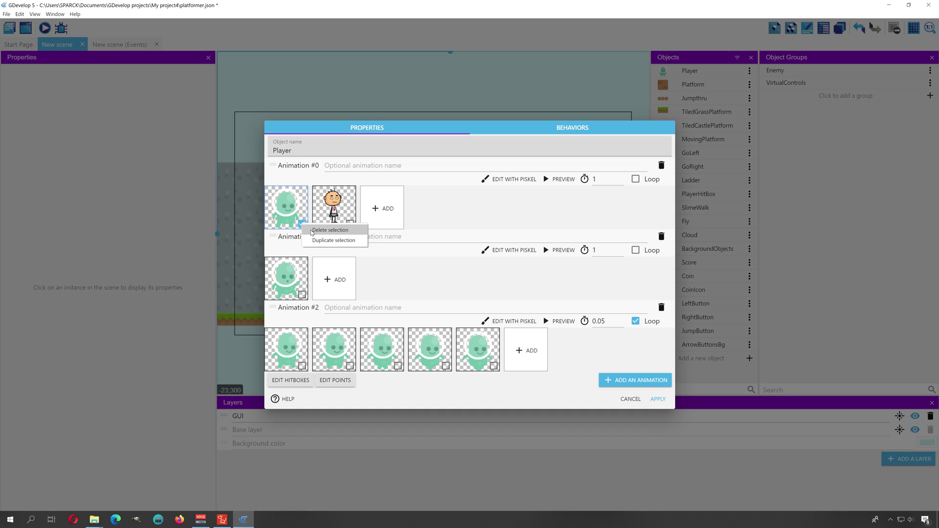
click(327, 228)
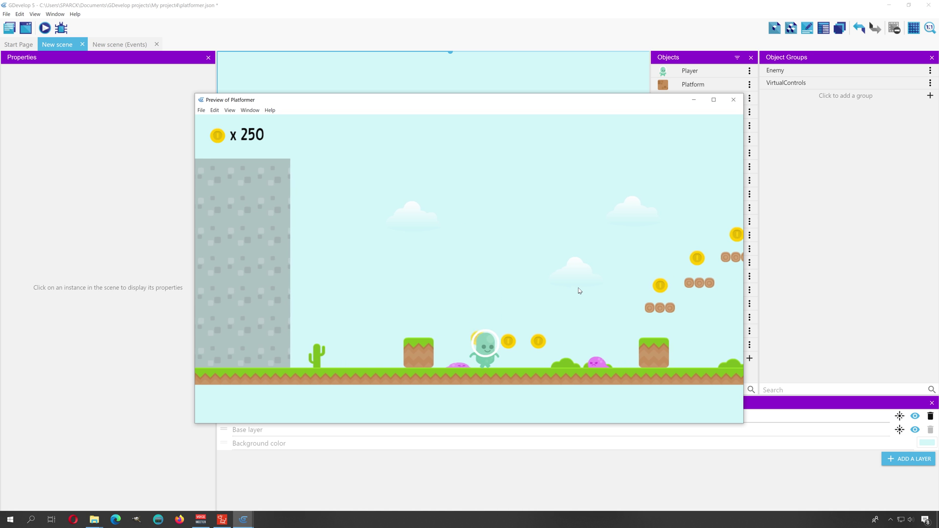
- Run the player left and right in the preview, then close it
key(Right)
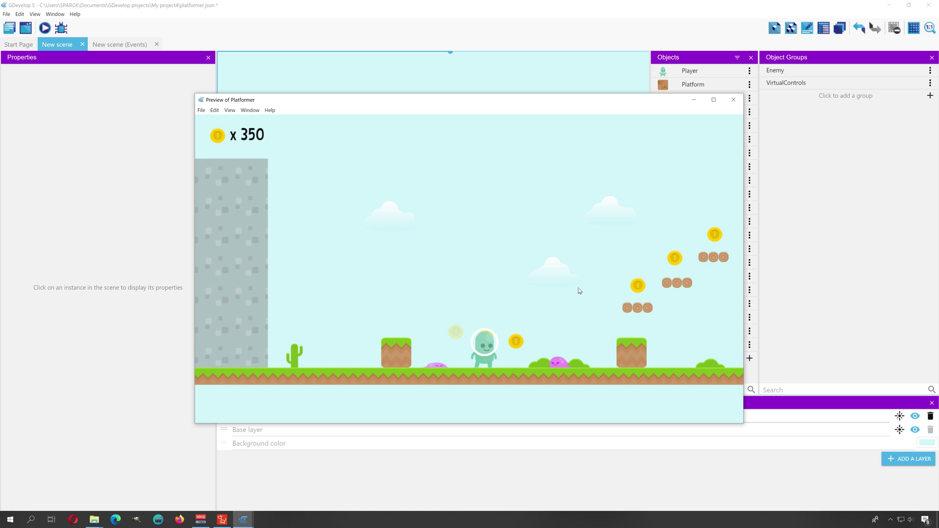
key(Left)
key(space)
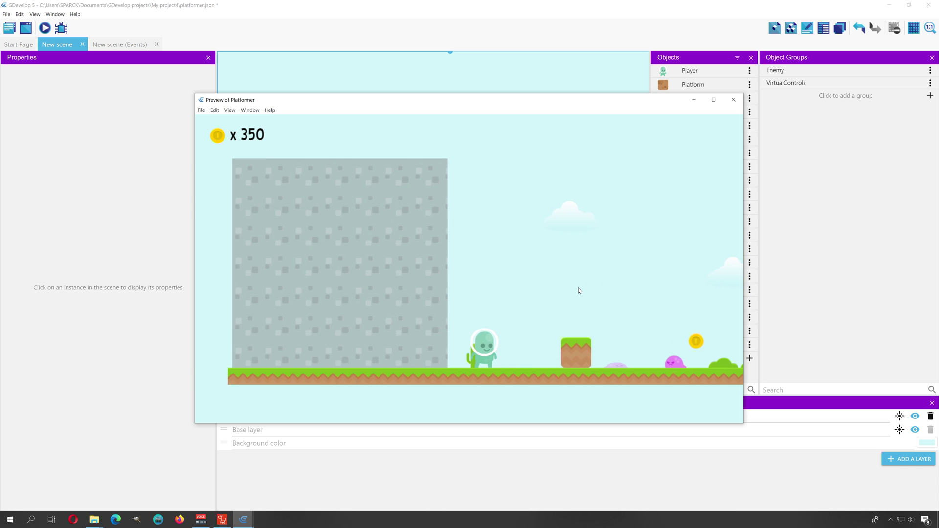
key(Right)
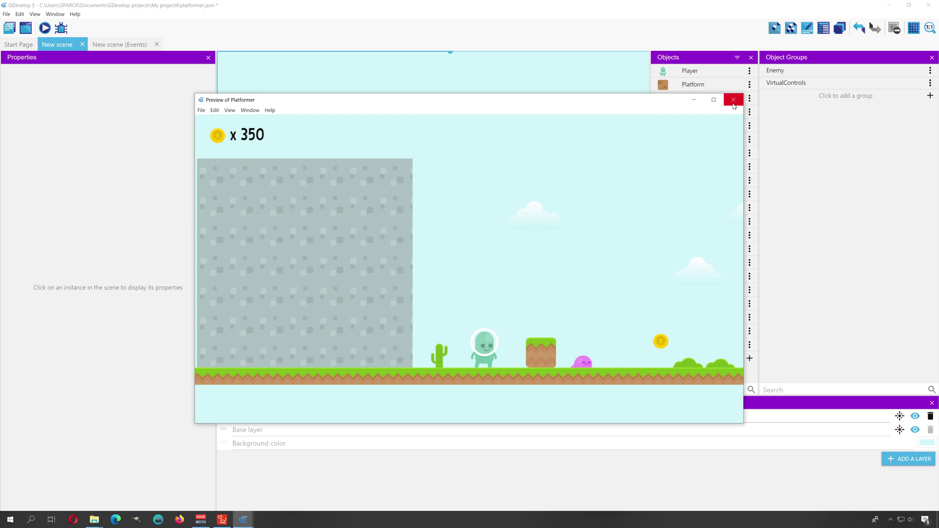
click(733, 100)
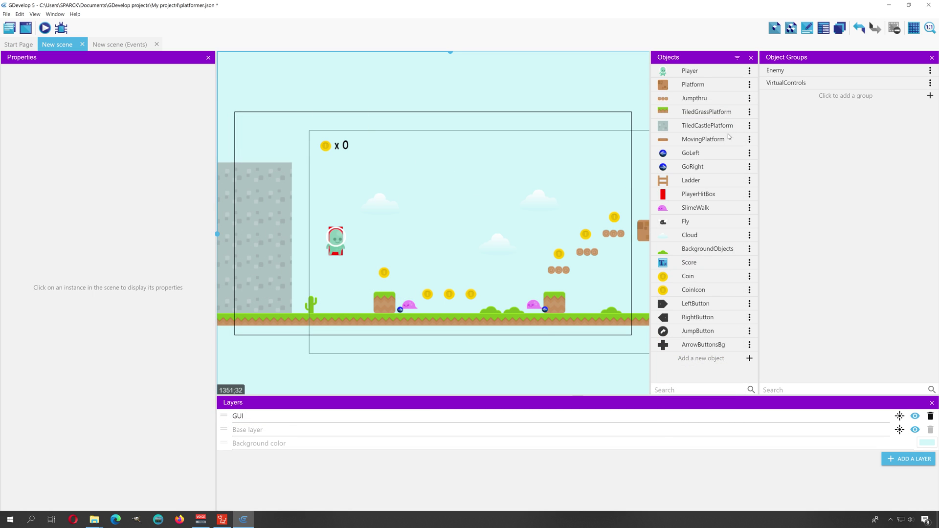
- Open the Player object and replace Animation #1's slime frame with the stickman image
click(750, 72)
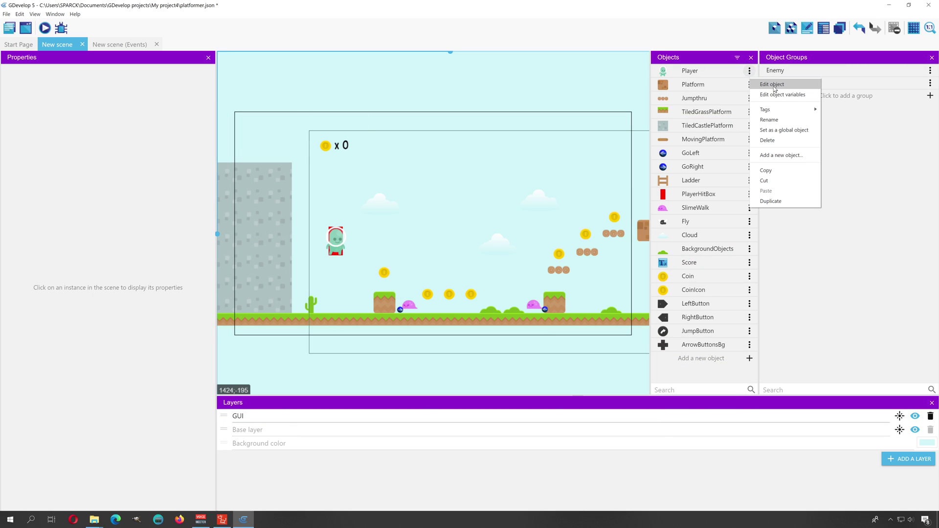
click(773, 85)
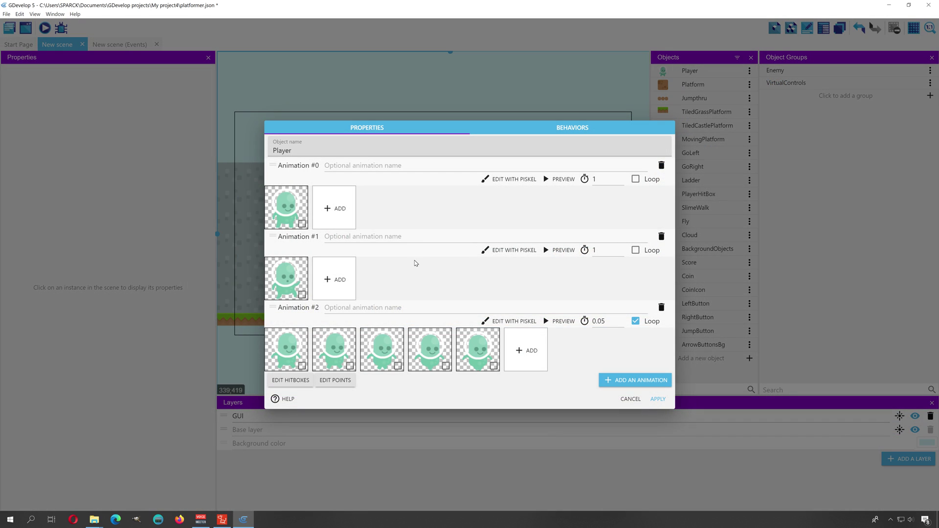
click(327, 279)
right_click(307, 297)
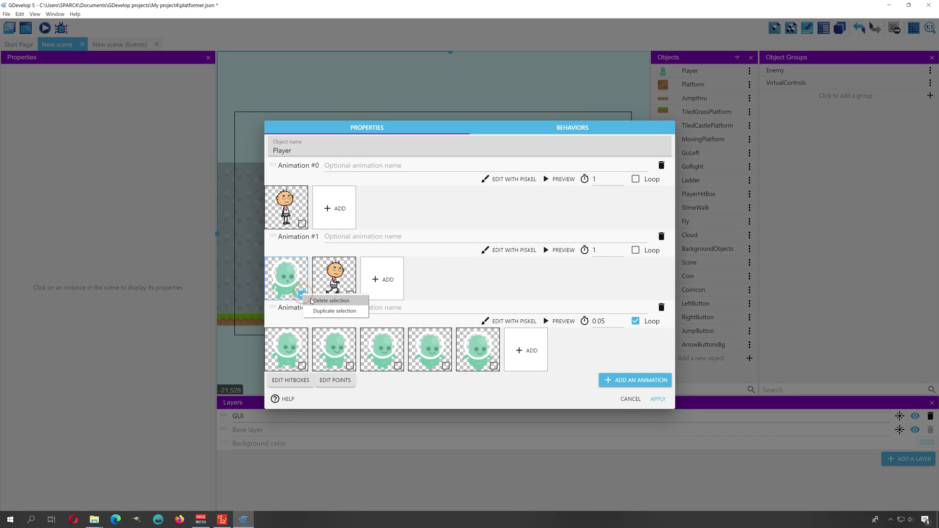
click(317, 307)
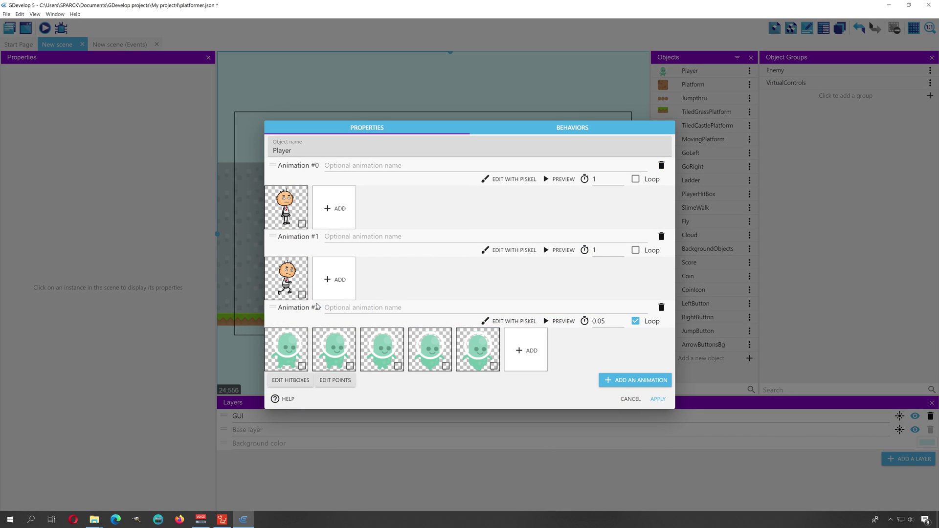
- Add the stickman walk frames to Animation #2, delete all its slime frames, and apply
click(525, 353)
right_click(493, 366)
click(504, 377)
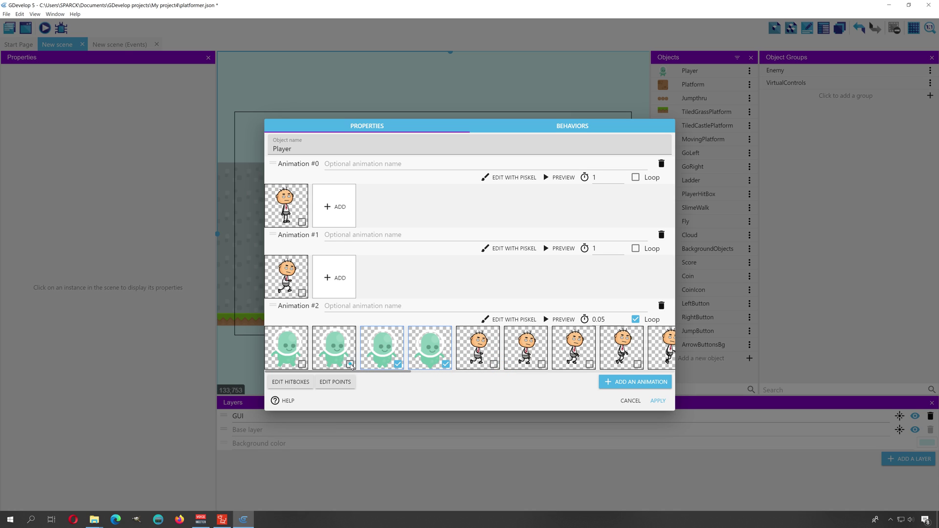
click(350, 365)
right_click(302, 365)
click(336, 380)
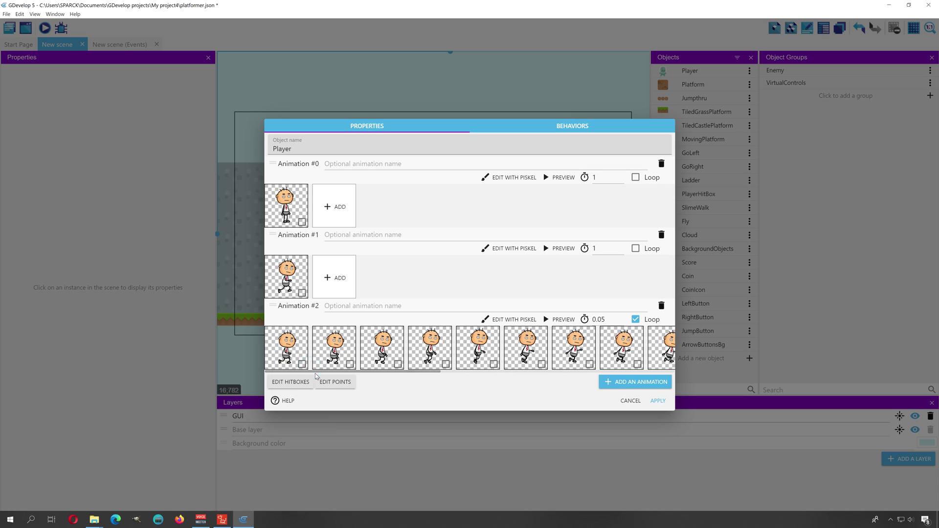
click(658, 401)
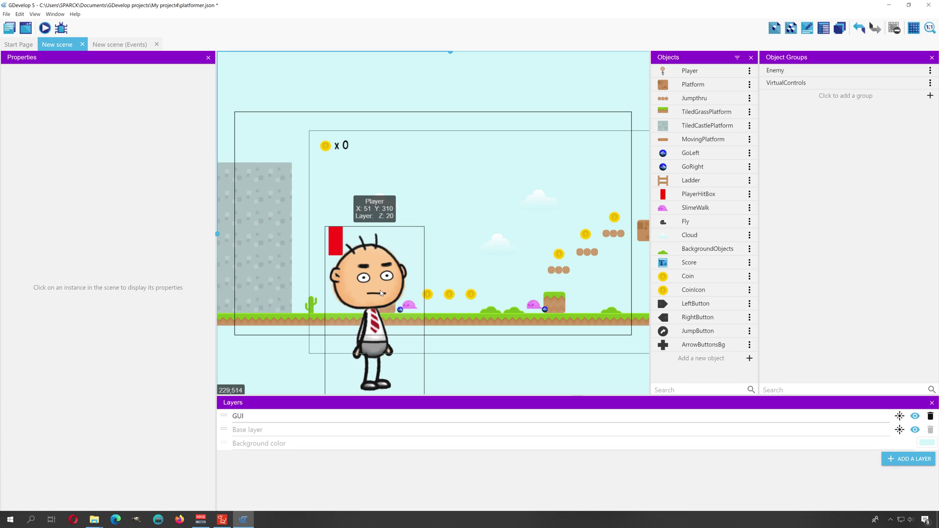
- Resize the Player smaller, ground it near the start with PlayerHitBox beside it, and preview
drag(395, 272, 430, 203)
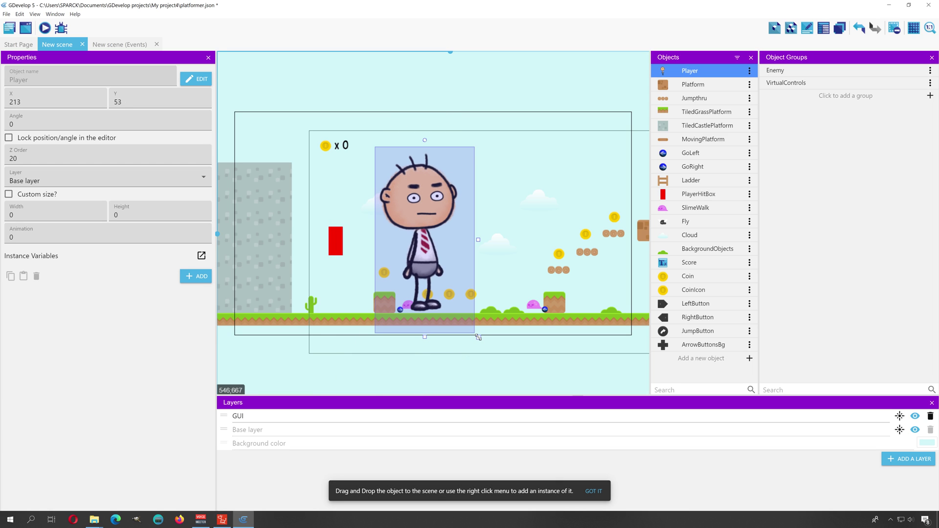
drag(469, 316, 423, 228)
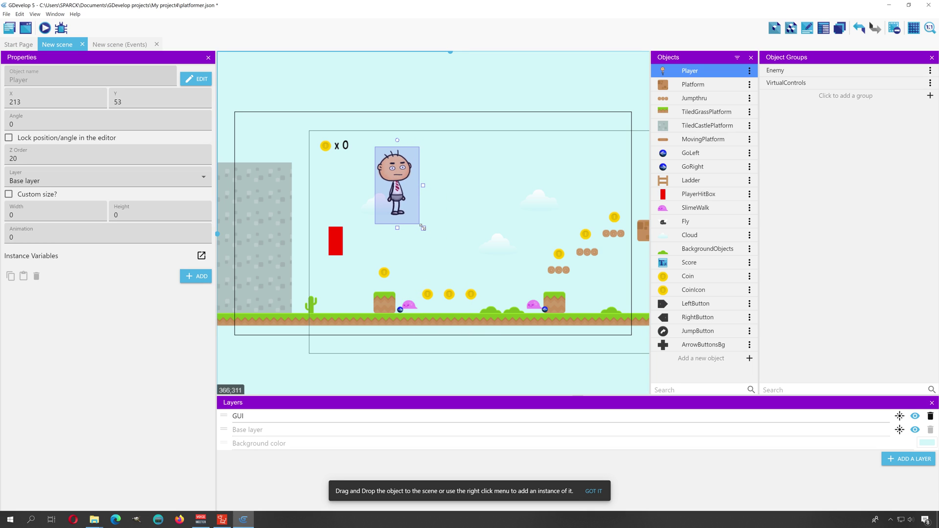
drag(399, 197, 334, 297)
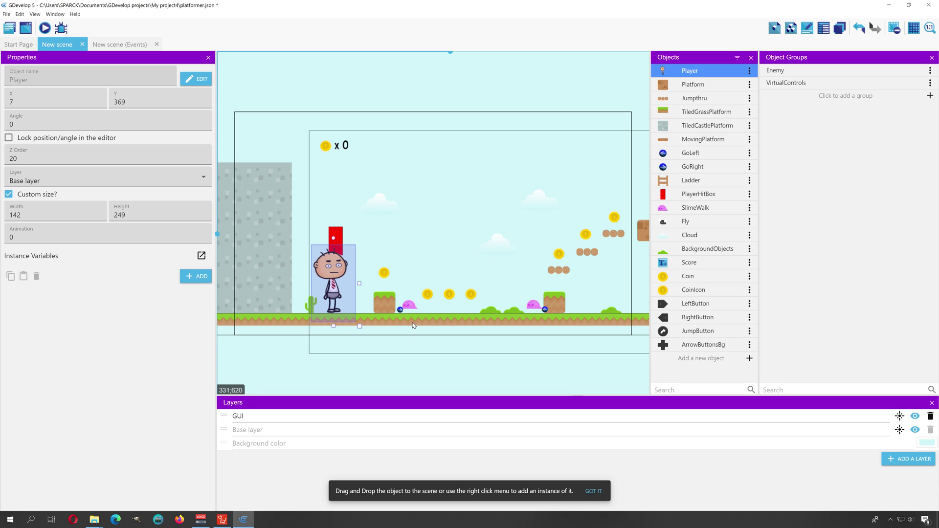
drag(339, 247, 366, 297)
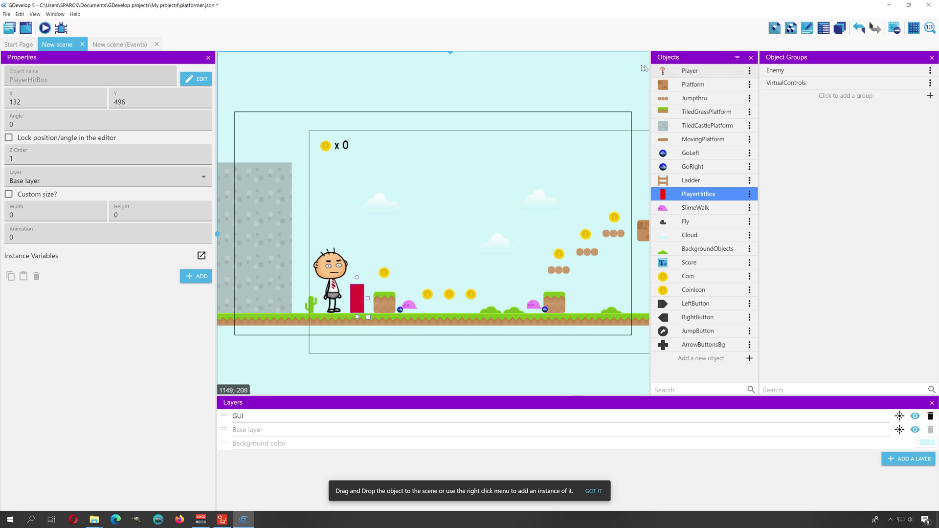
click(44, 29)
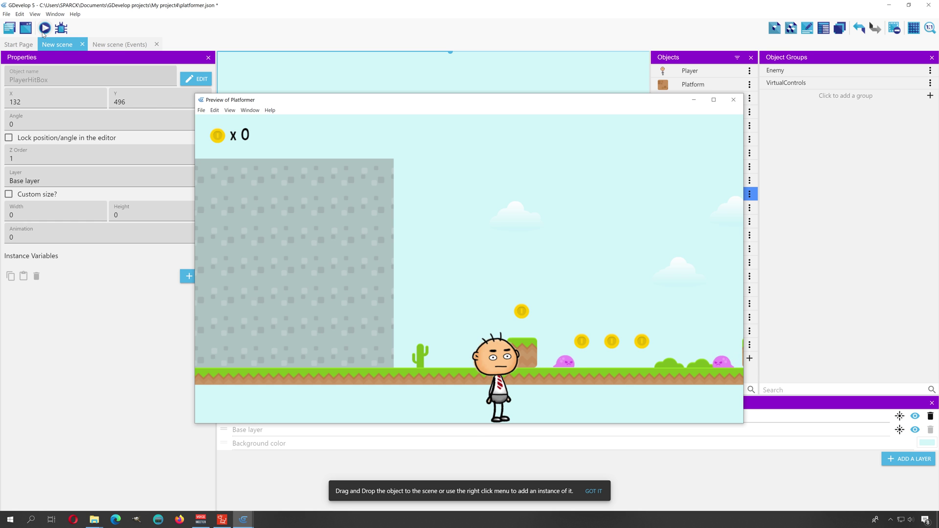
- Walk left and right and jump in the preview, collecting coins up to 400
key(Left)
key(Right)
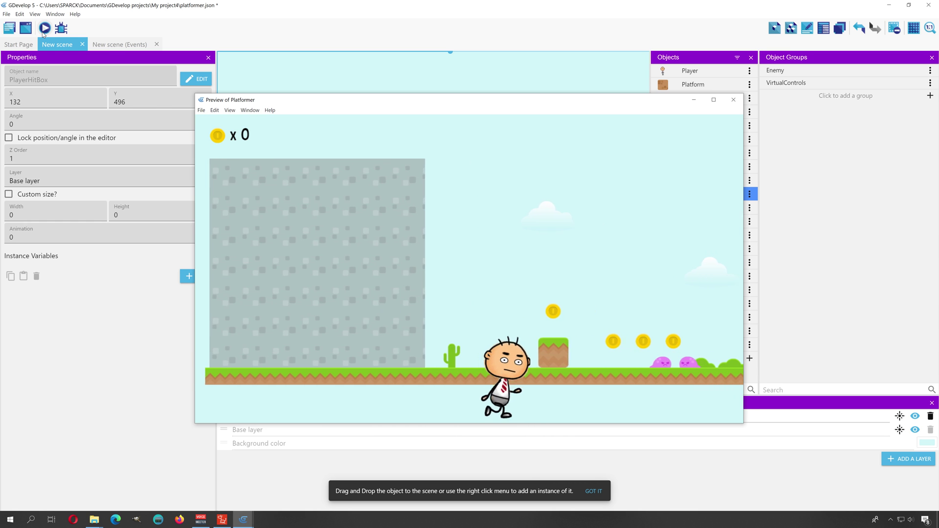
key(space)
key(Right)
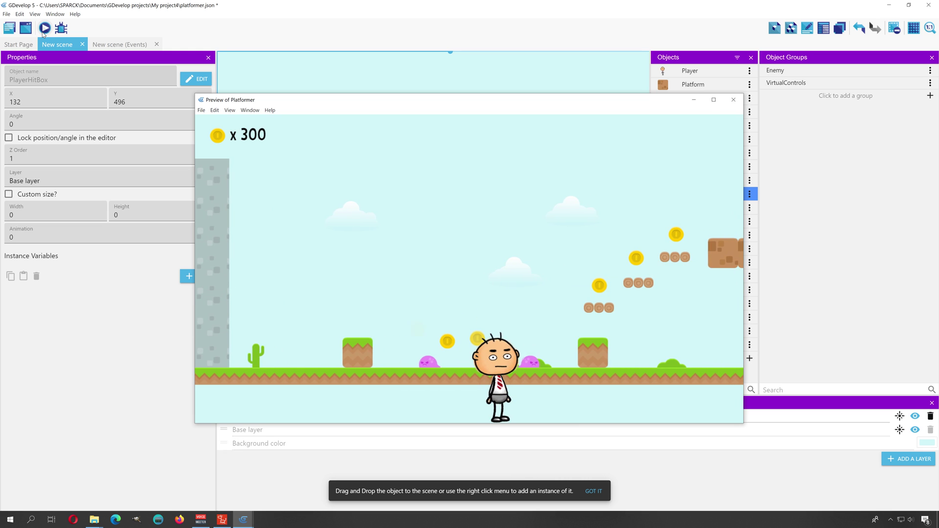
key(Left)
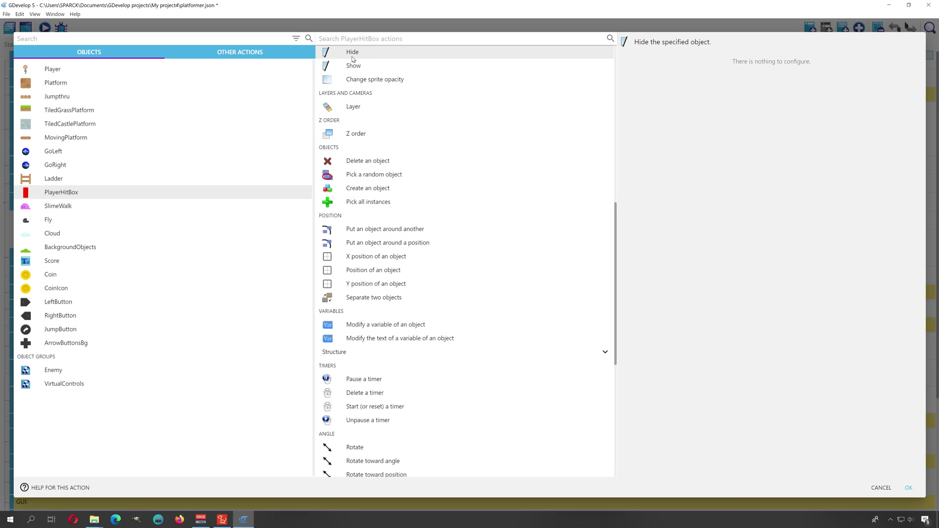
- Change the scene-start action from Hide to Show PlayerHitBox and return to the New scene layout
click(351, 65)
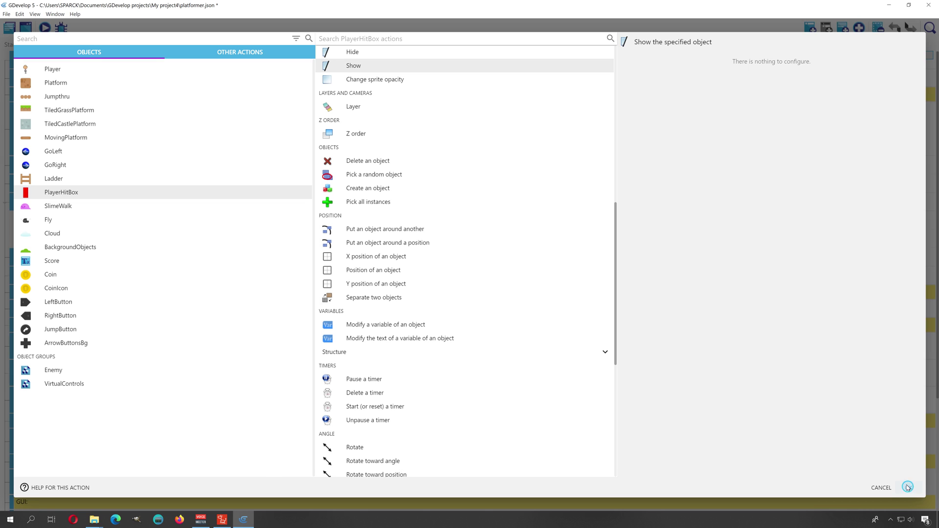
click(908, 488)
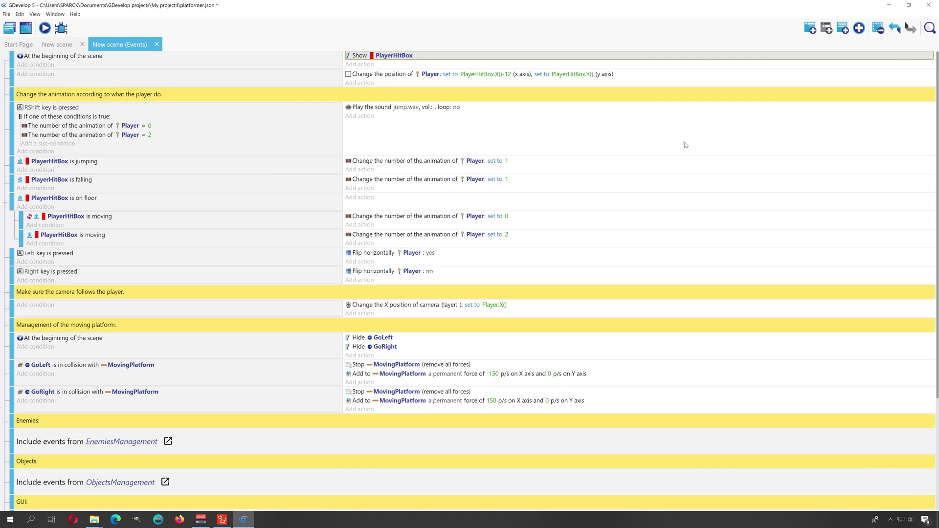
click(57, 45)
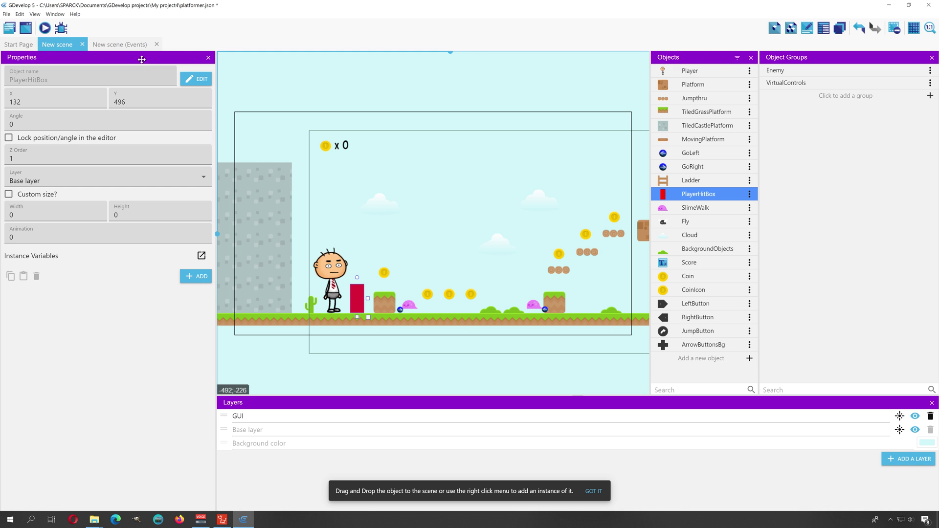
- Preview the scene and run and jump right, with the red hitbox beside Ted
click(45, 28)
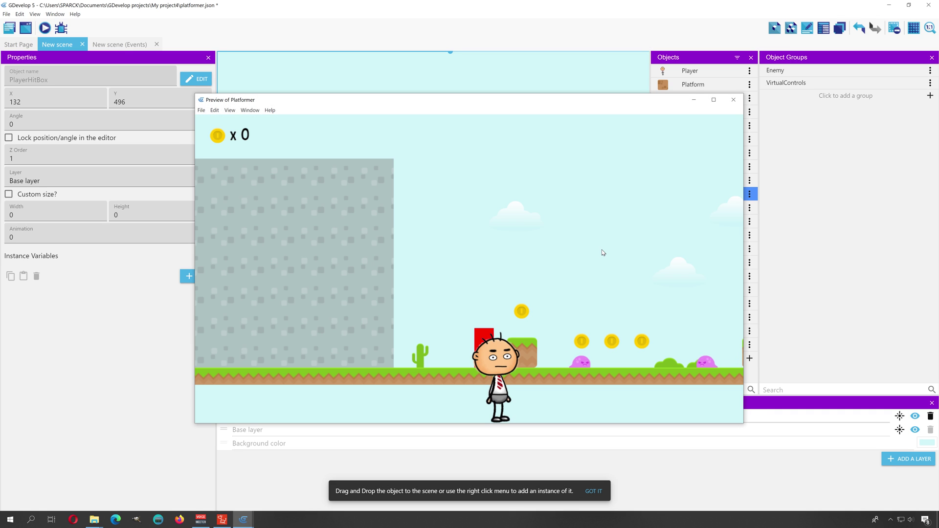
key(Left)
key(space)
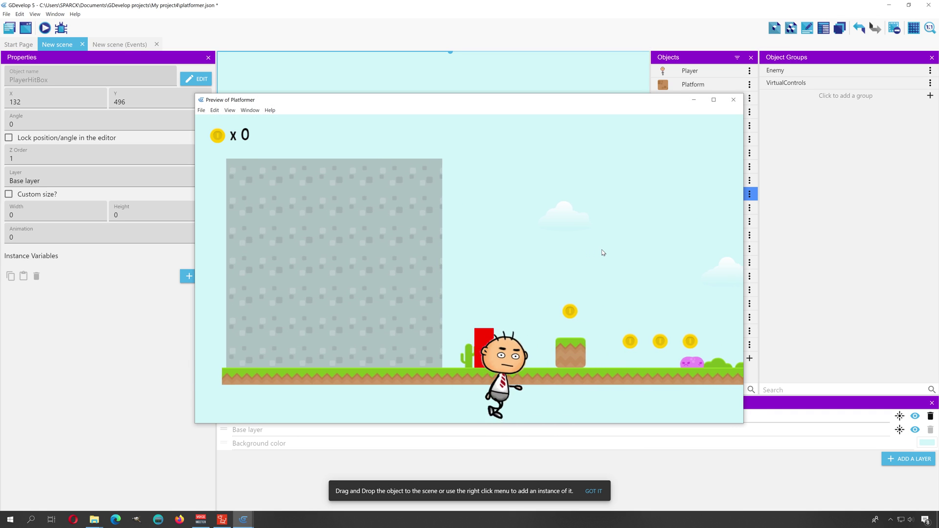
key(Right)
key(space)
key(space)
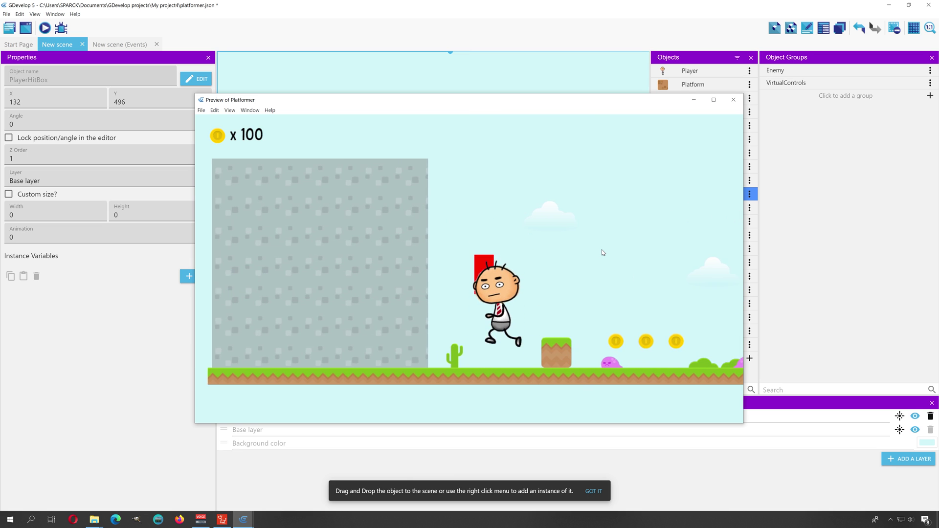
key(space)
key(space)
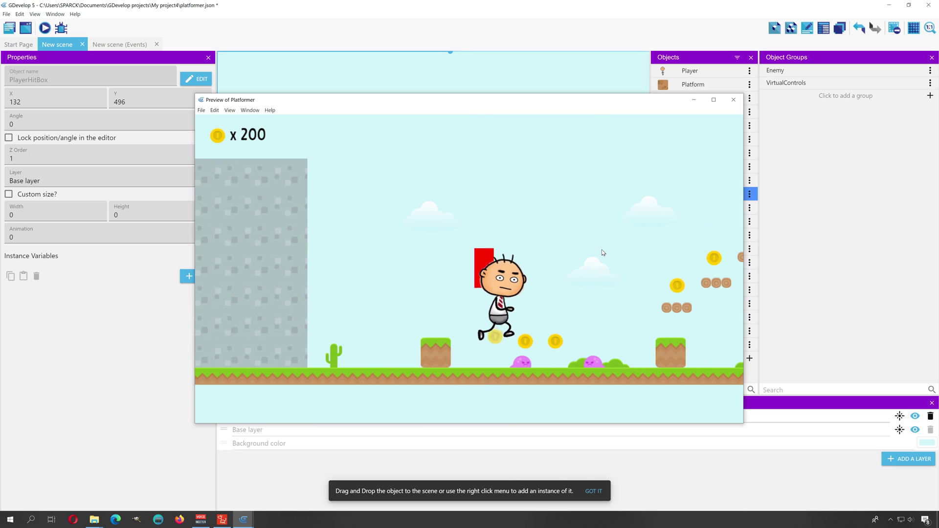
key(space)
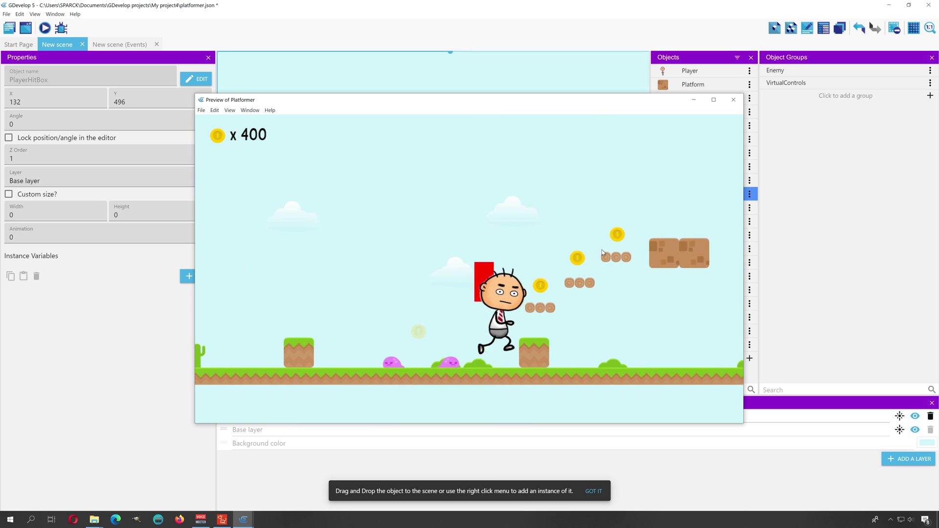
- Keep collecting coins up to 500, then close the preview and return to the events sheet
key(Left)
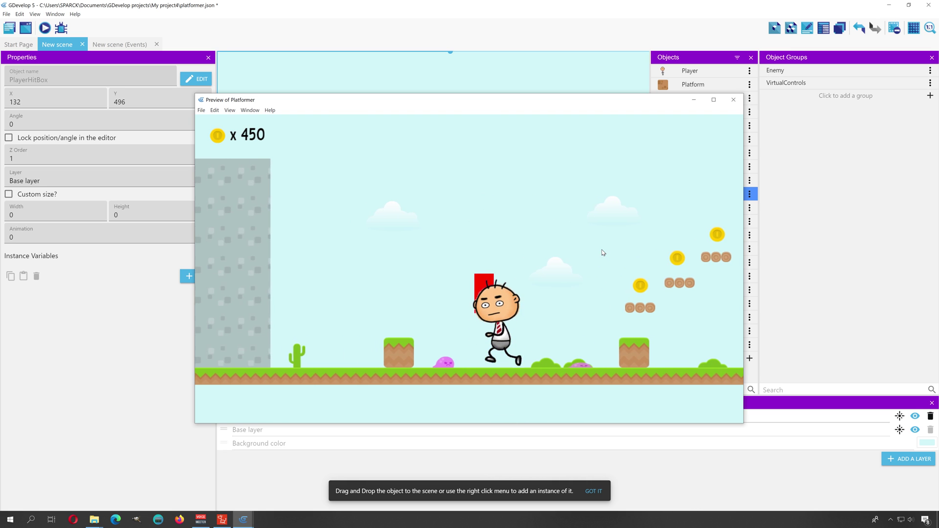
key(Right)
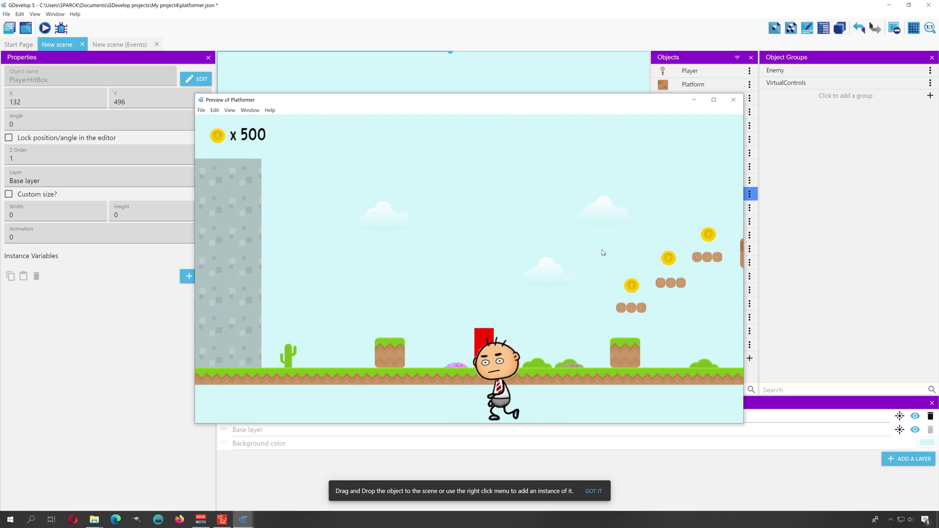
key(Left)
key(space)
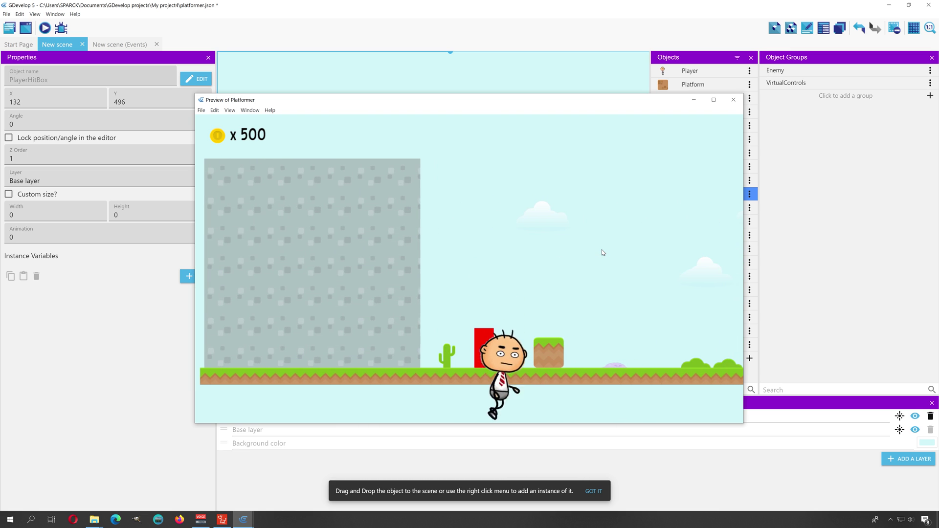
click(732, 104)
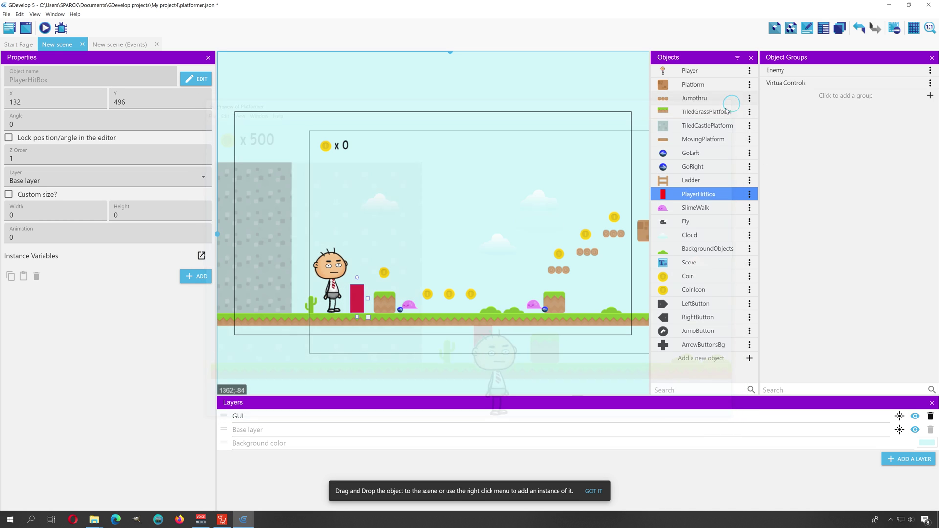
click(120, 45)
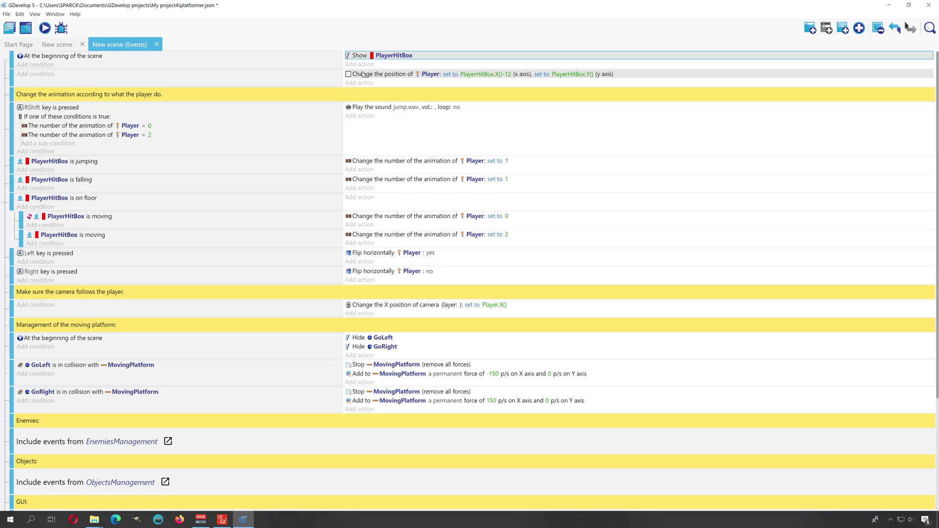
- Set the Player's Change position action to PlayerHitBox.X() and PlayerHitBox.Y() -150
click(660, 73)
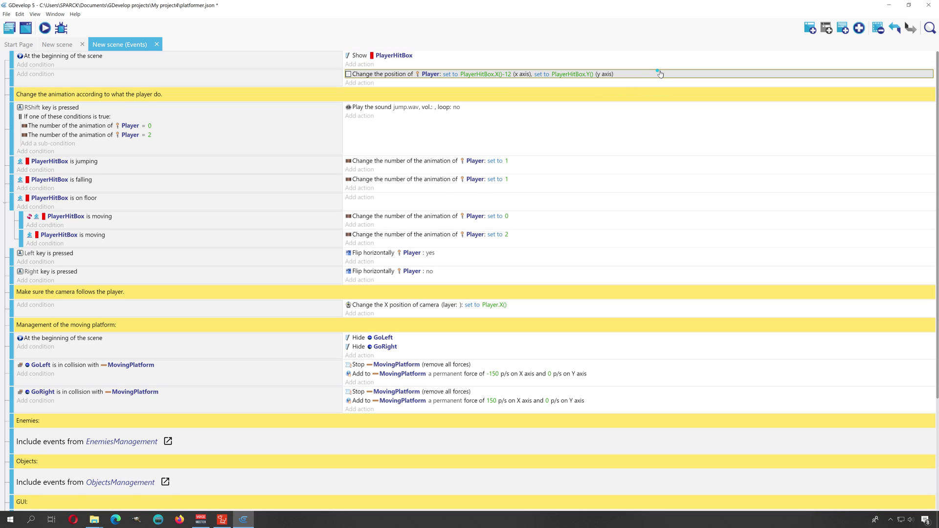
double_click(660, 73)
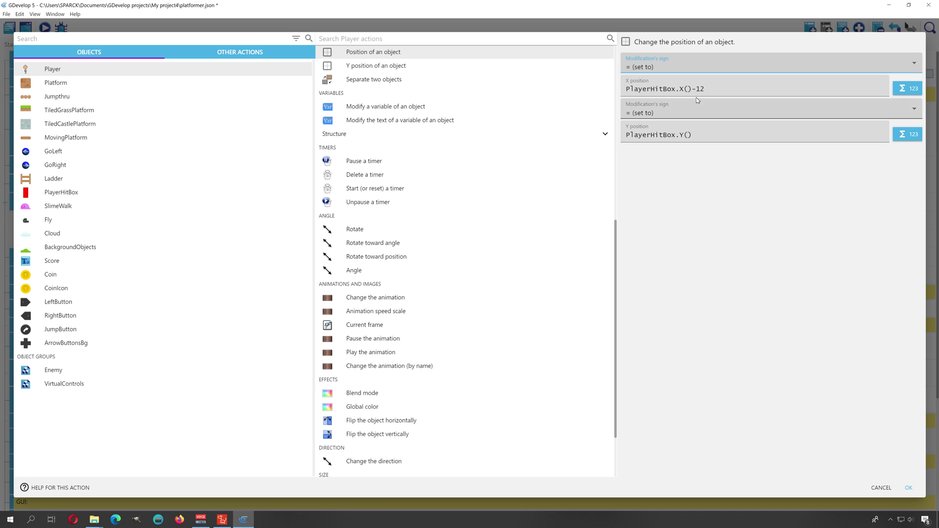
drag(705, 89, 694, 89)
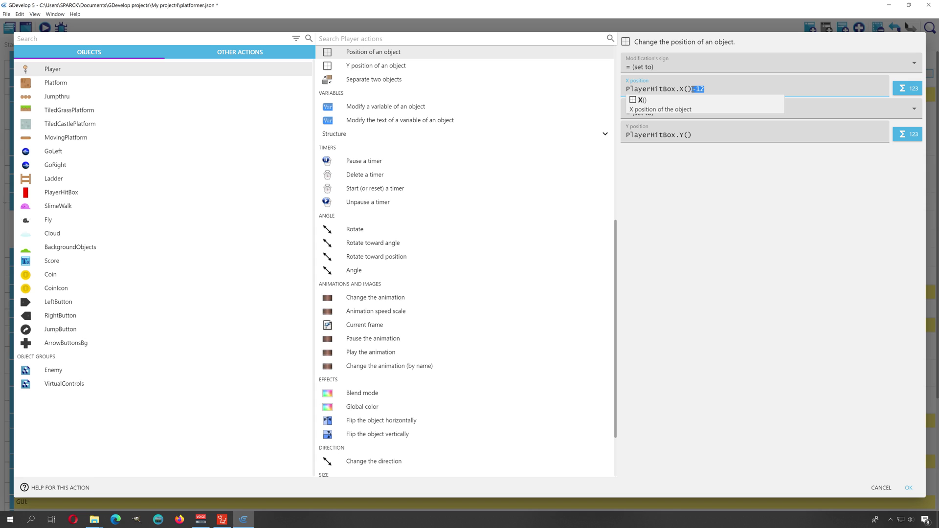
click(707, 138)
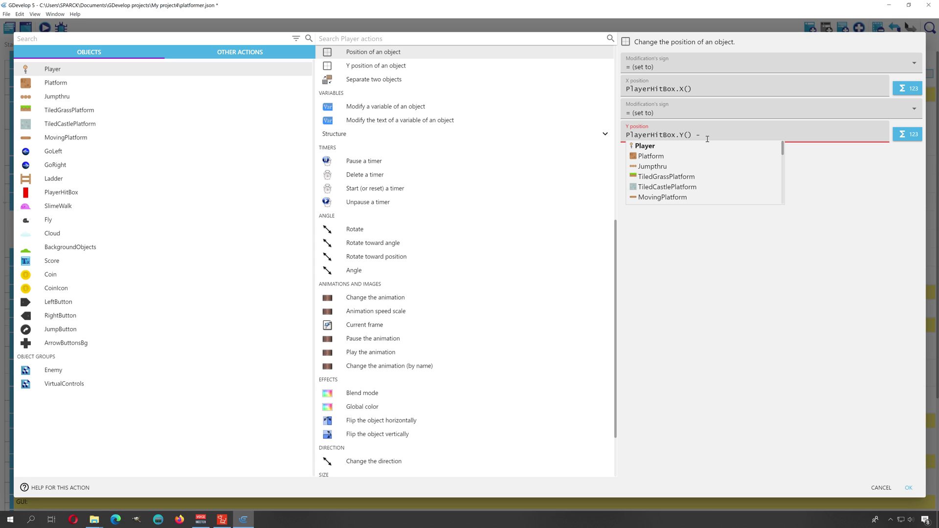
text(150)
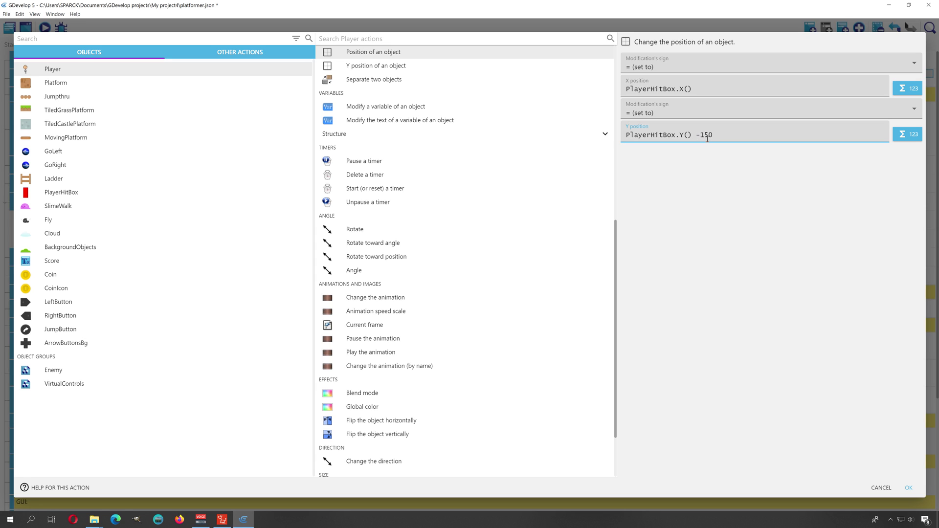
click(908, 488)
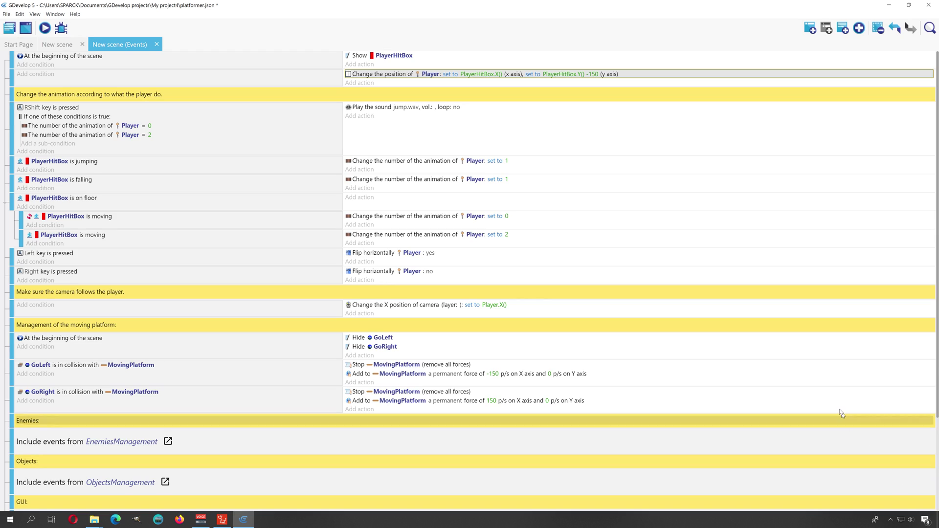
click(57, 44)
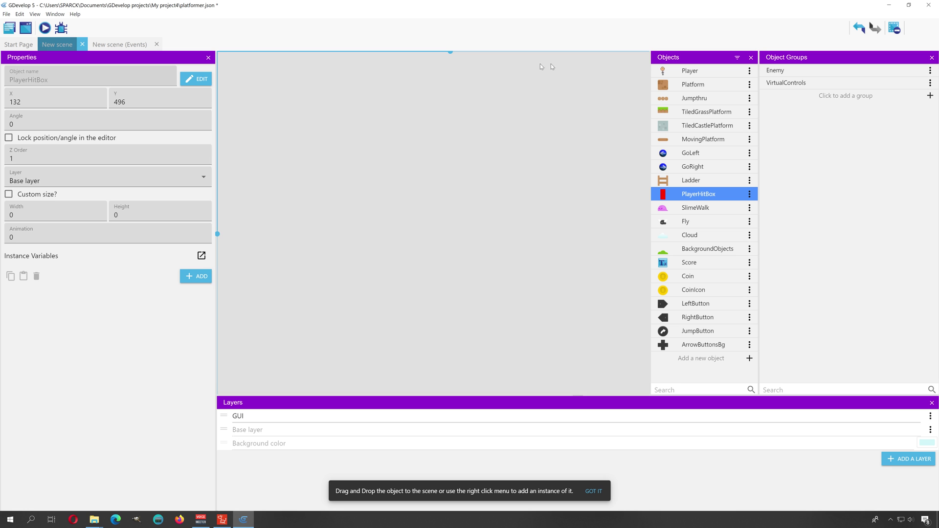
click(45, 29)
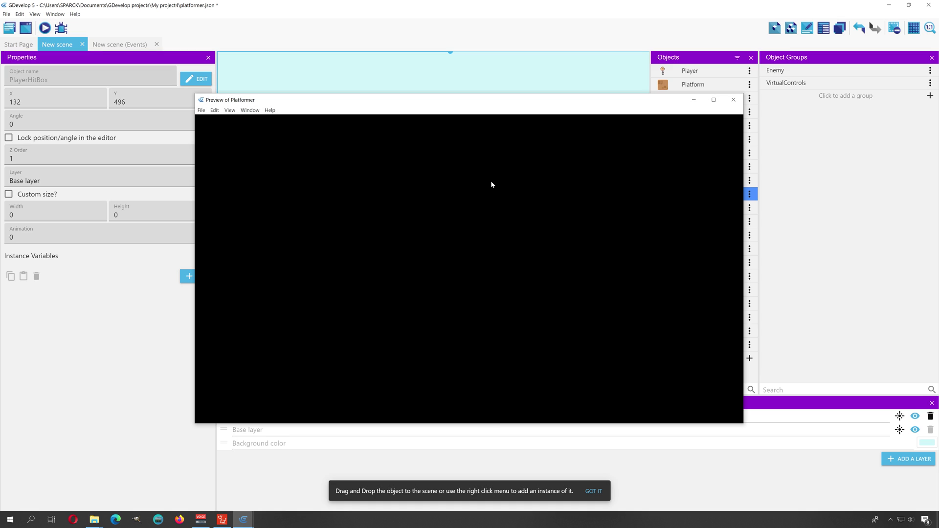
key(Left)
key(space)
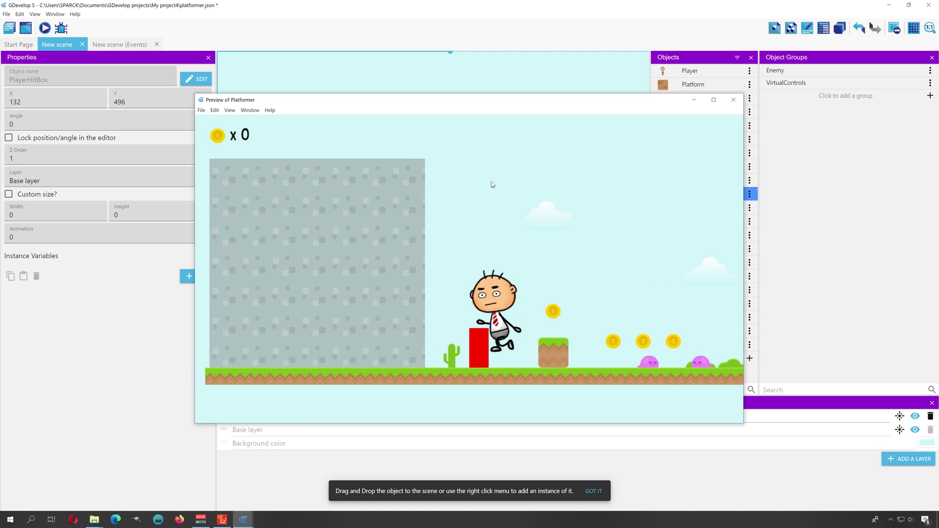
key(Right)
key(Right)
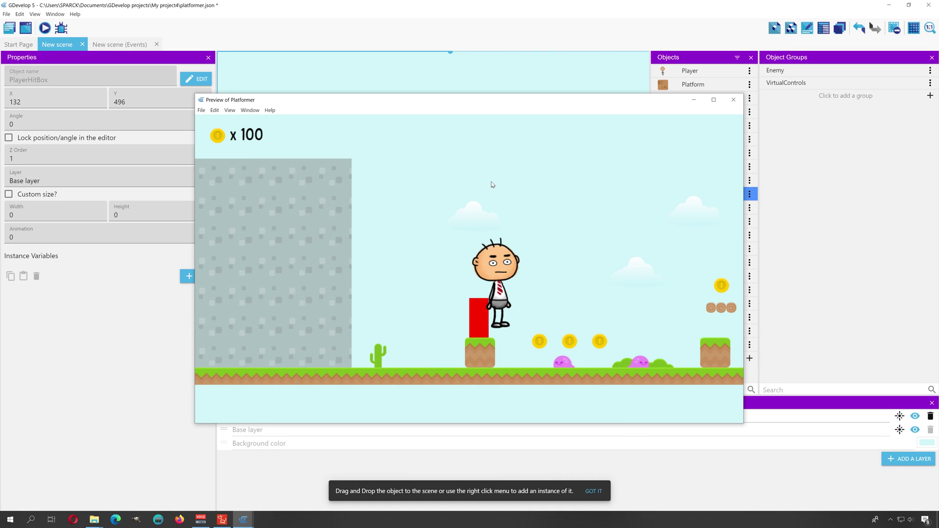
click(733, 100)
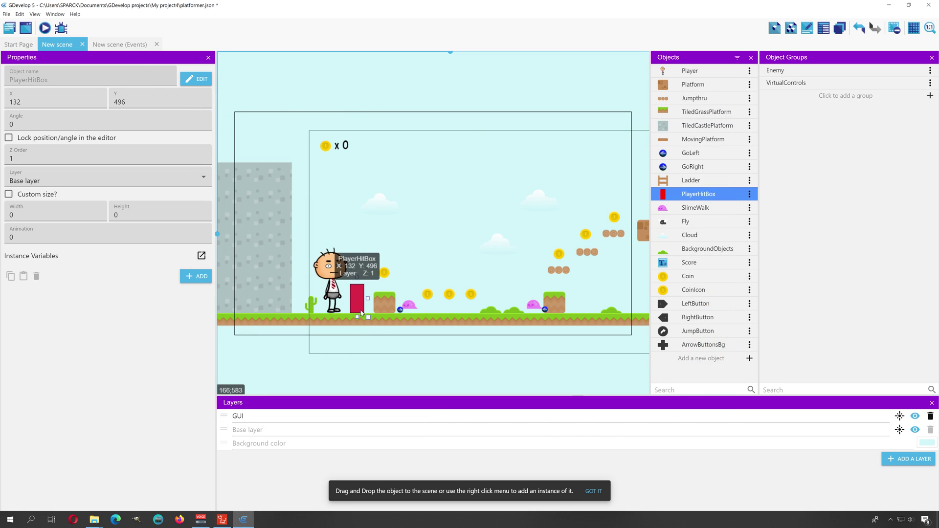
- Confirm the position offsets PlayerHitBox.X() -50 and PlayerHitBox.Y() -115, then preview
click(120, 45)
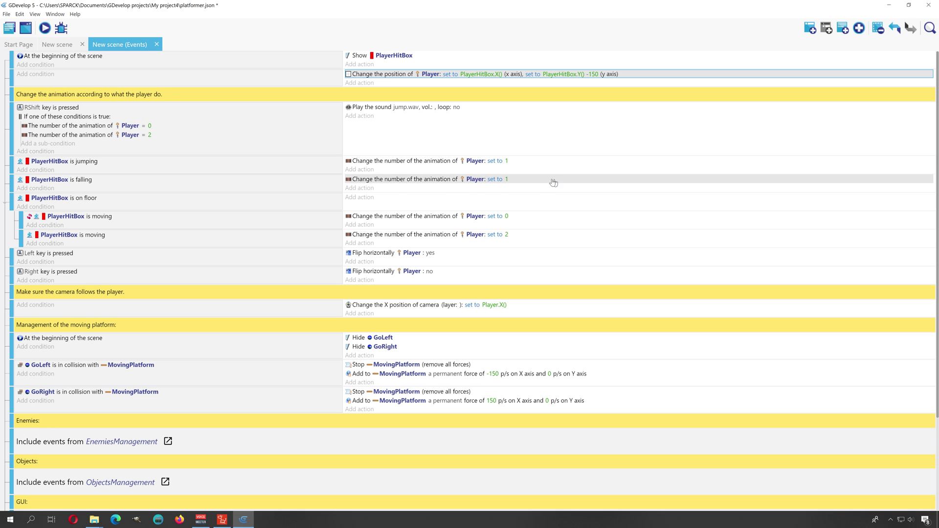
double_click(628, 77)
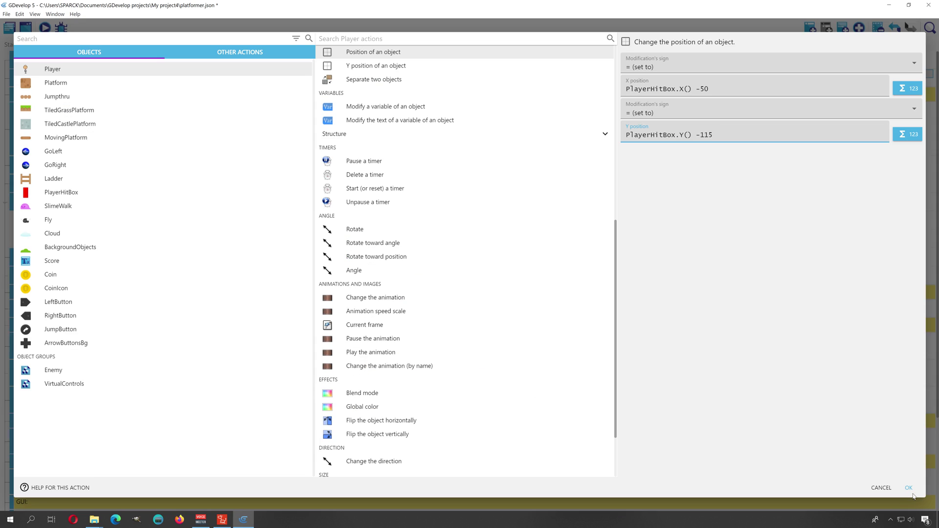
click(911, 487)
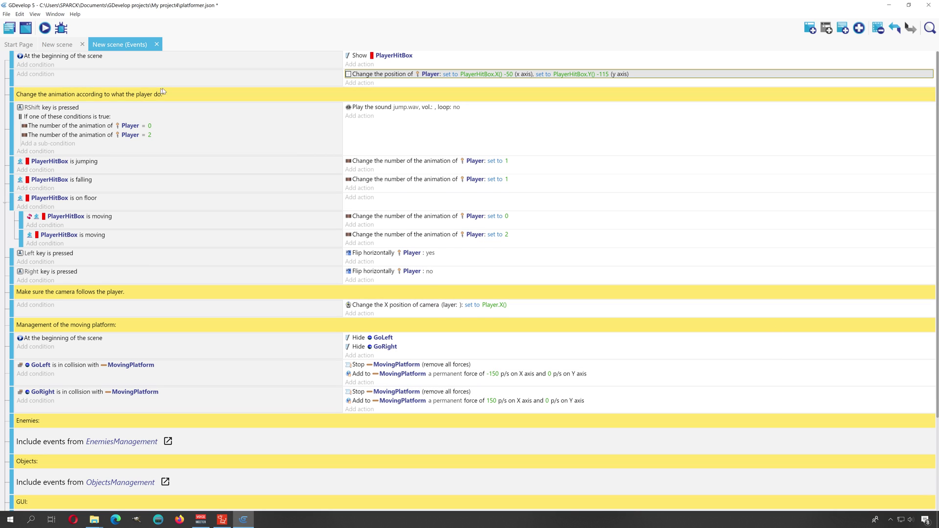
click(44, 29)
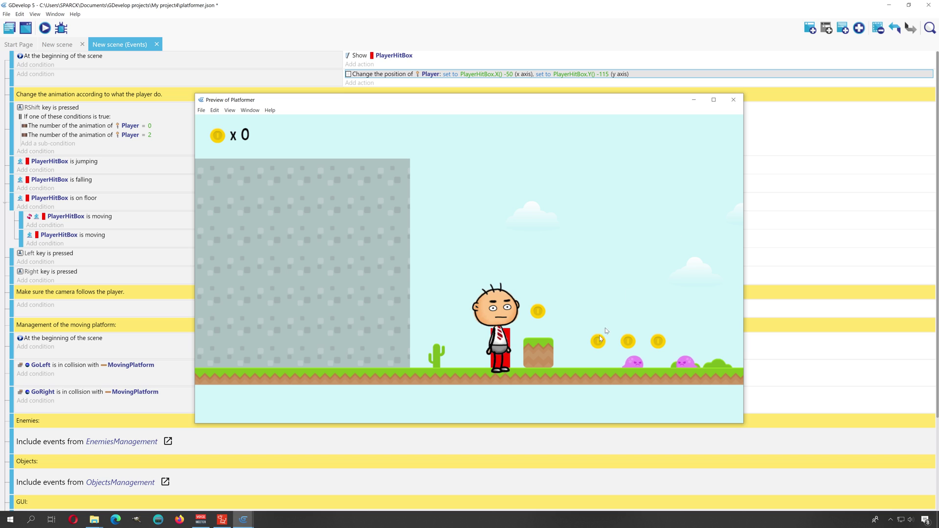
click(734, 100)
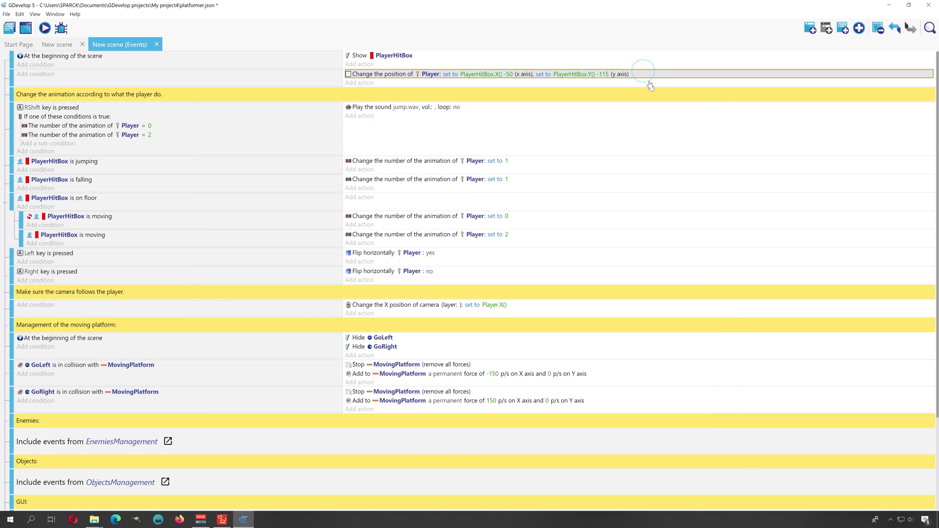
- Change the Y offset to PlayerHitBox.Y() -119 and check it in a preview
double_click(649, 74)
click(714, 135)
drag(713, 135, 709, 135)
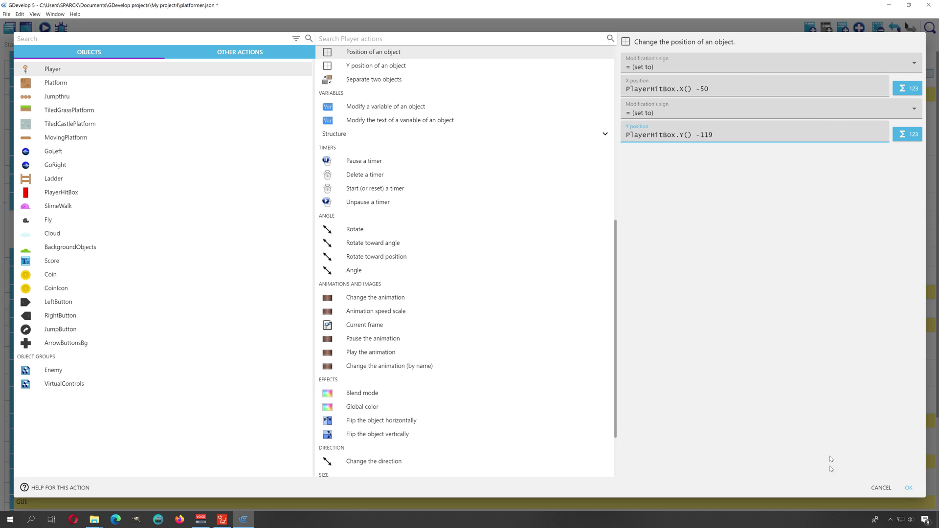
click(909, 488)
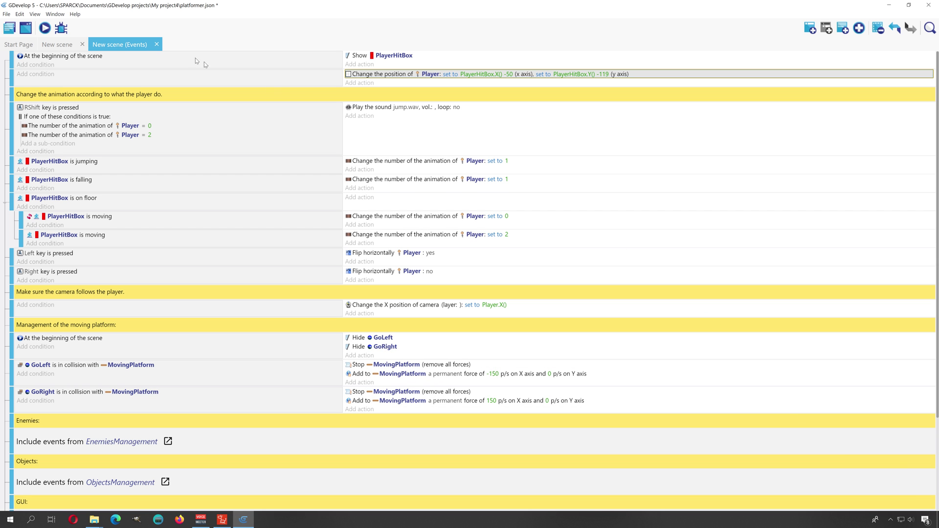
click(44, 29)
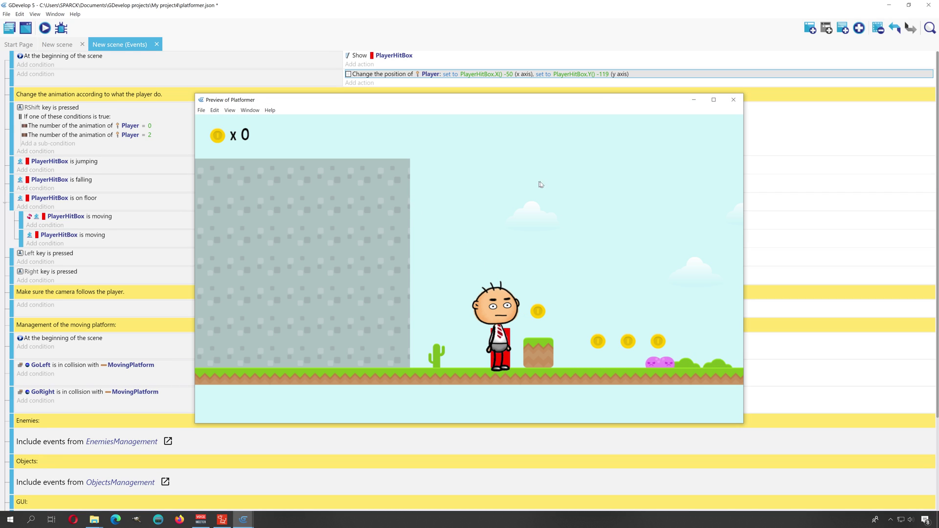
click(733, 100)
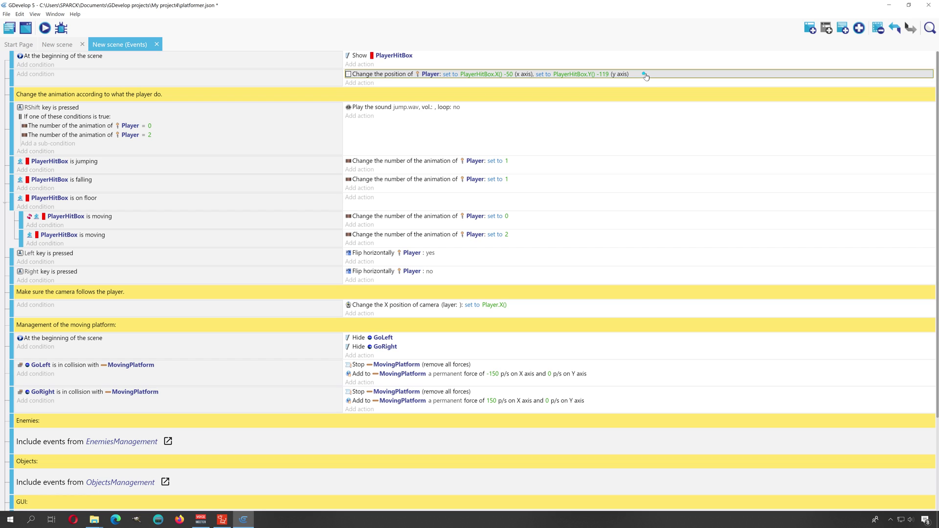
- Change the Y offset to PlayerHitBox.Y() -122 and check it in a preview
double_click(646, 75)
click(705, 137)
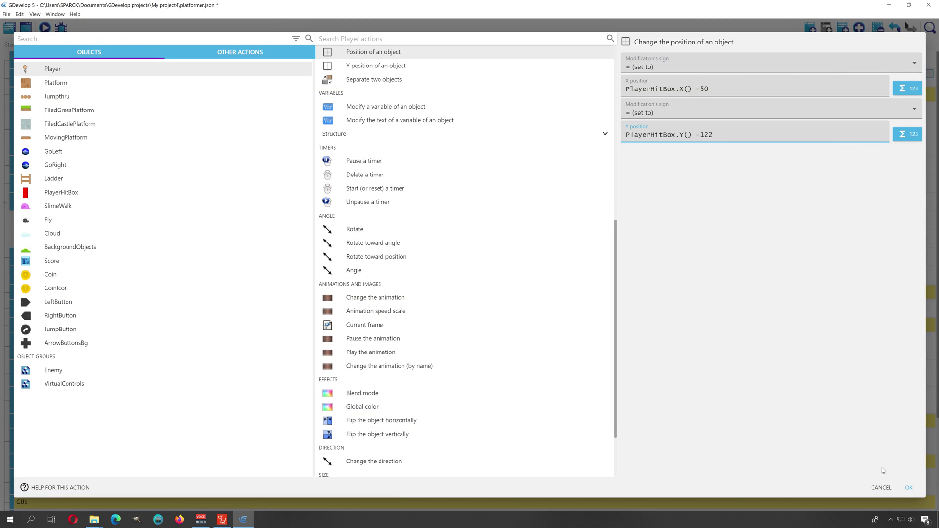
click(908, 488)
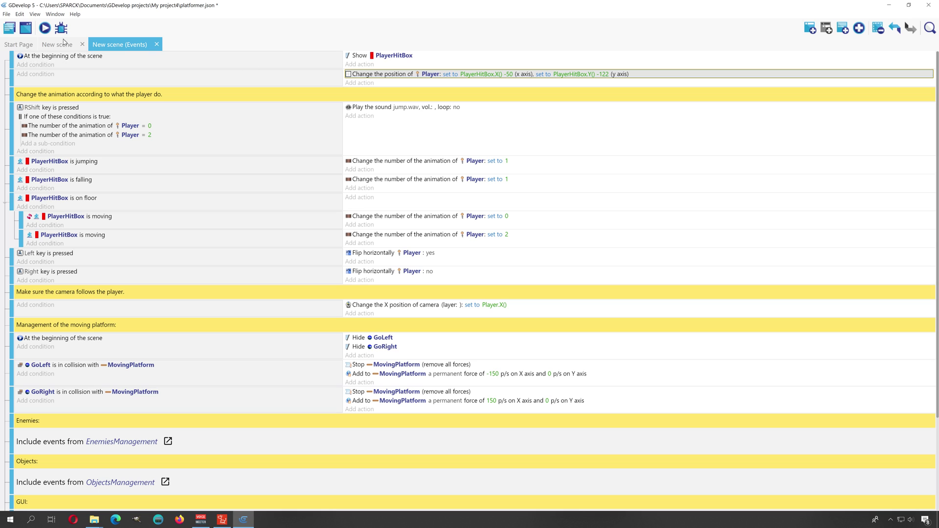
click(45, 27)
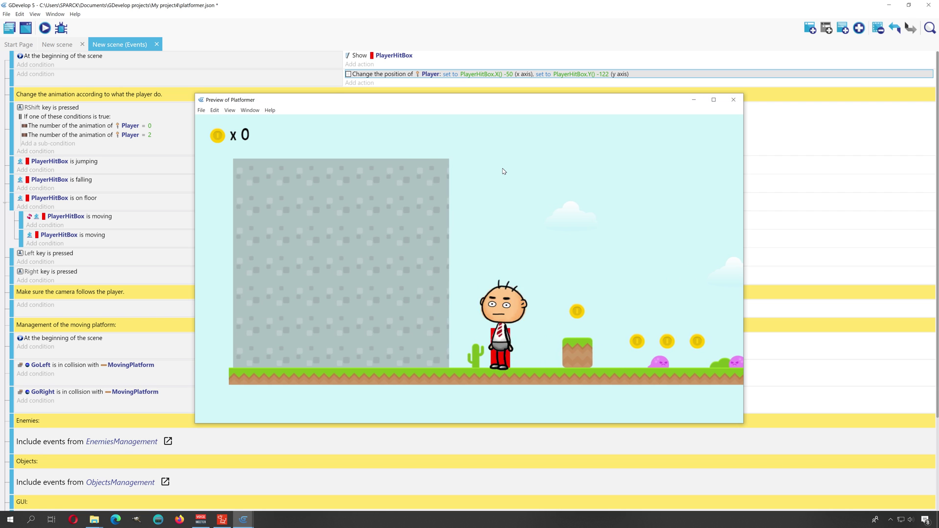
click(733, 100)
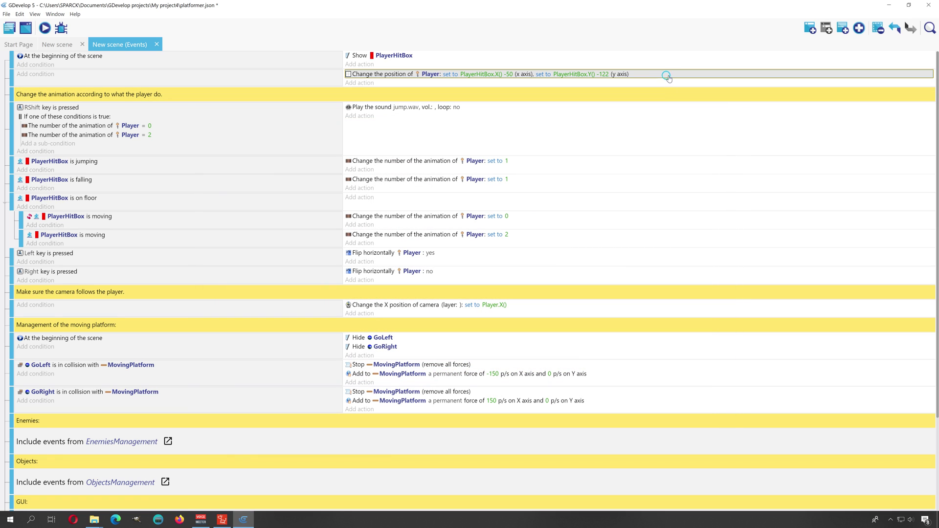
- Set the Y offset to -124 and walk Ted left and right in a preview
double_click(667, 75)
drag(708, 135, 716, 135)
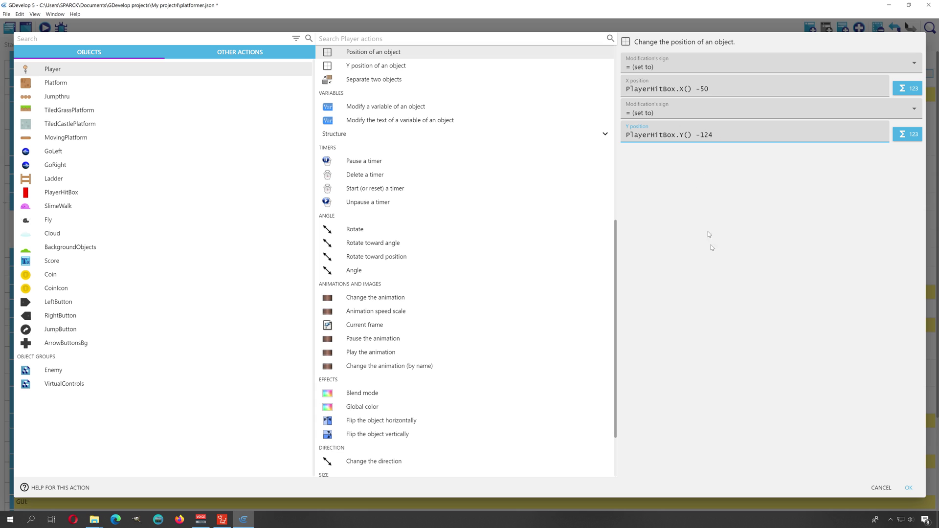
click(906, 488)
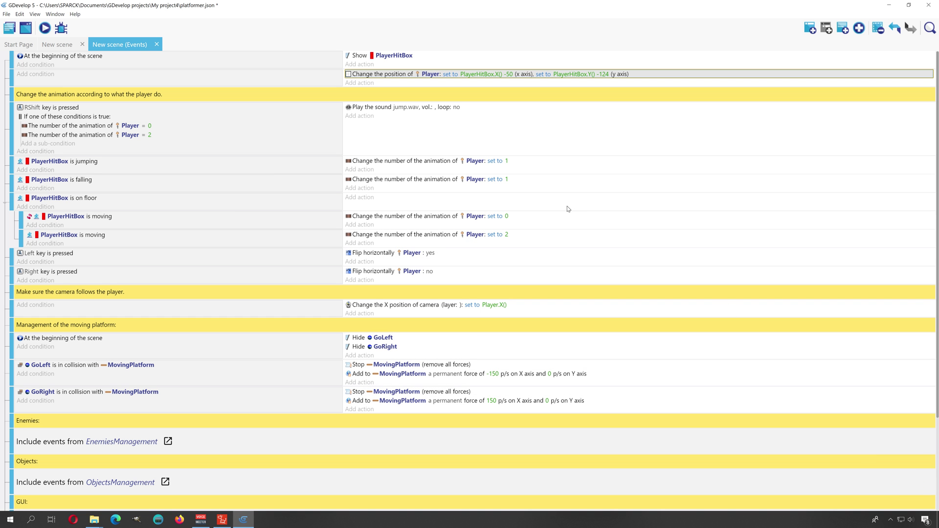
click(45, 28)
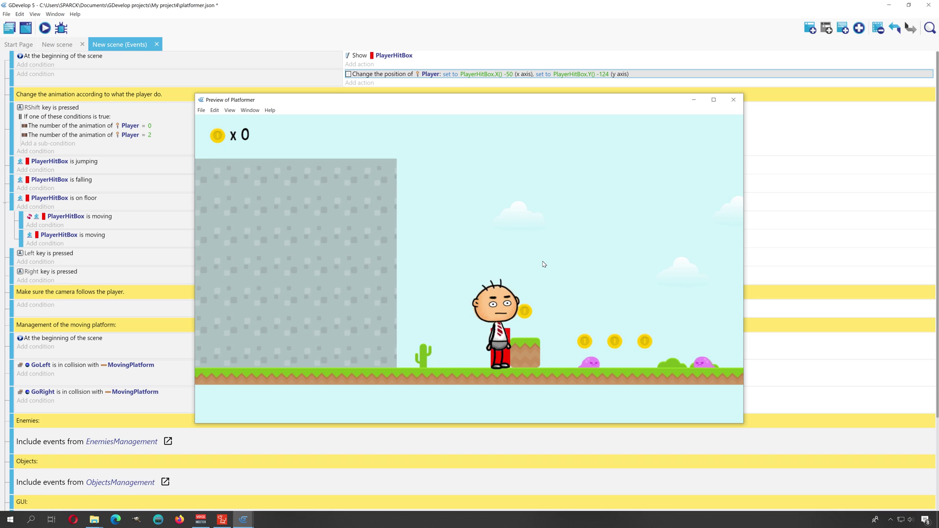
key(Left)
key(Right)
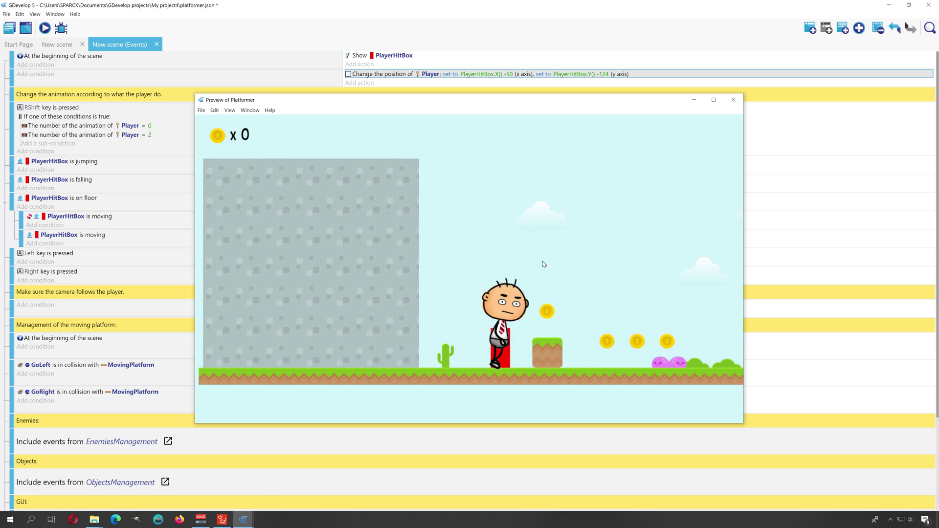
key(Left)
key(Right)
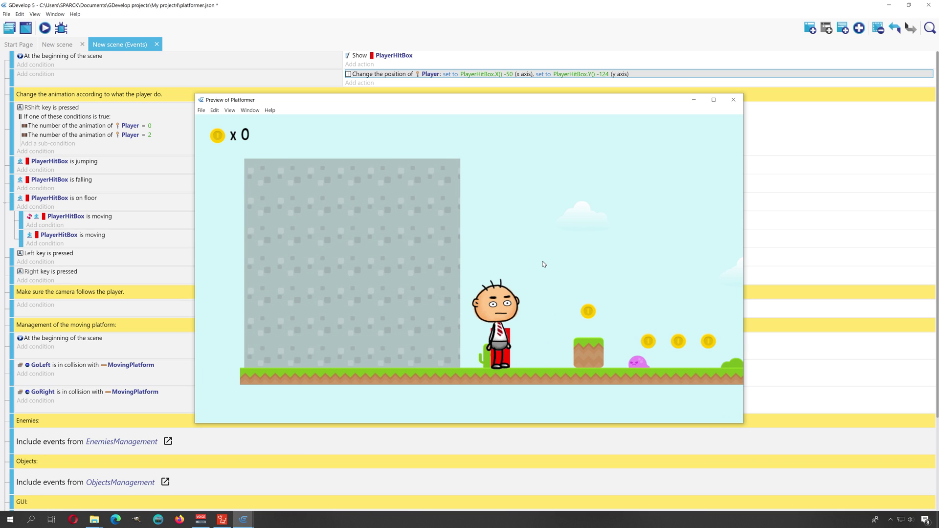
click(734, 100)
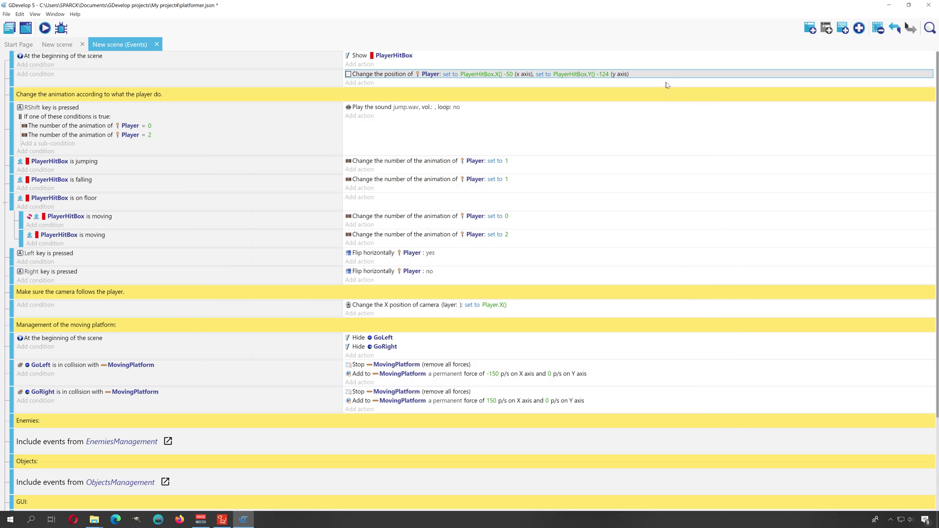
- Change the Y offset to -121 and check Ted's alignment in a preview
click(657, 76)
double_click(659, 78)
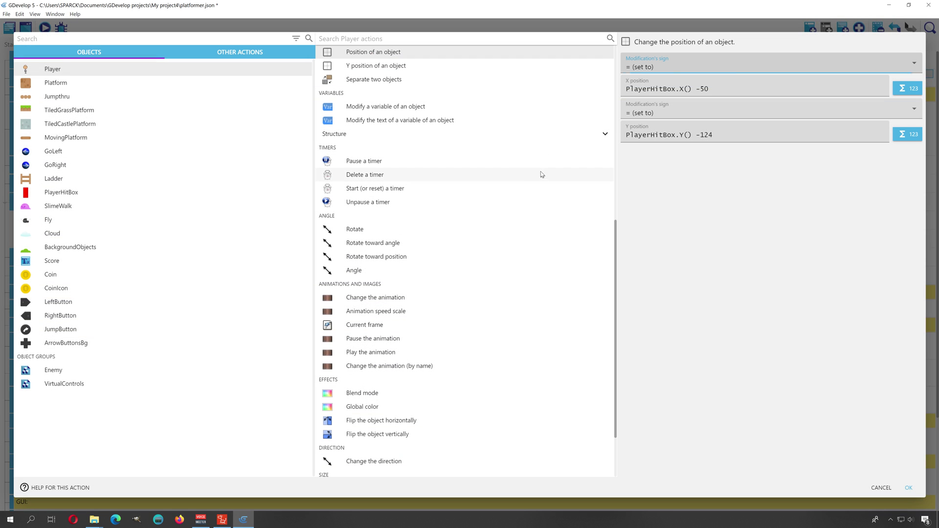
click(713, 136)
drag(713, 135, 709, 135)
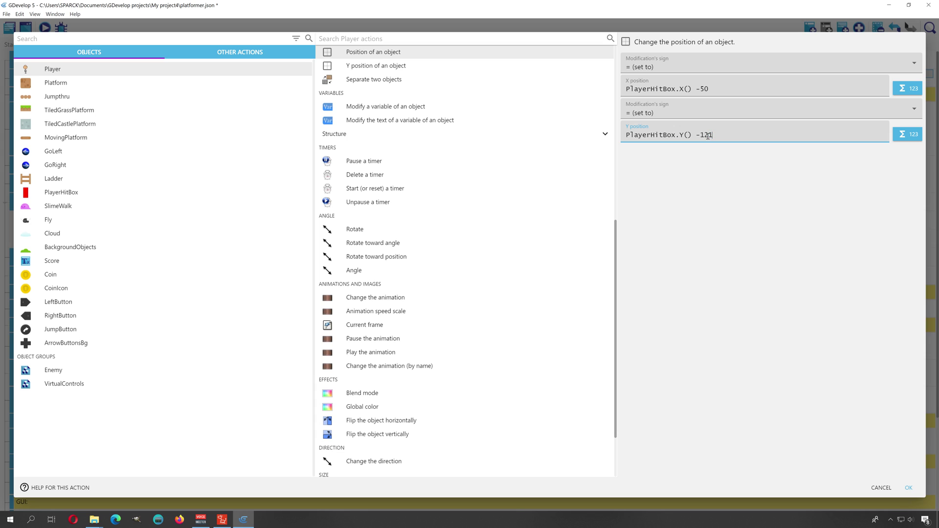
click(908, 487)
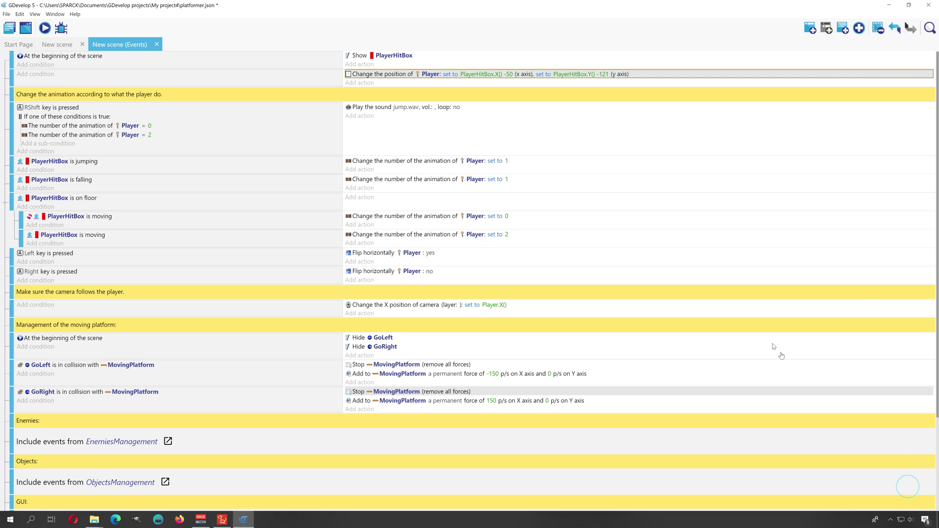
click(44, 28)
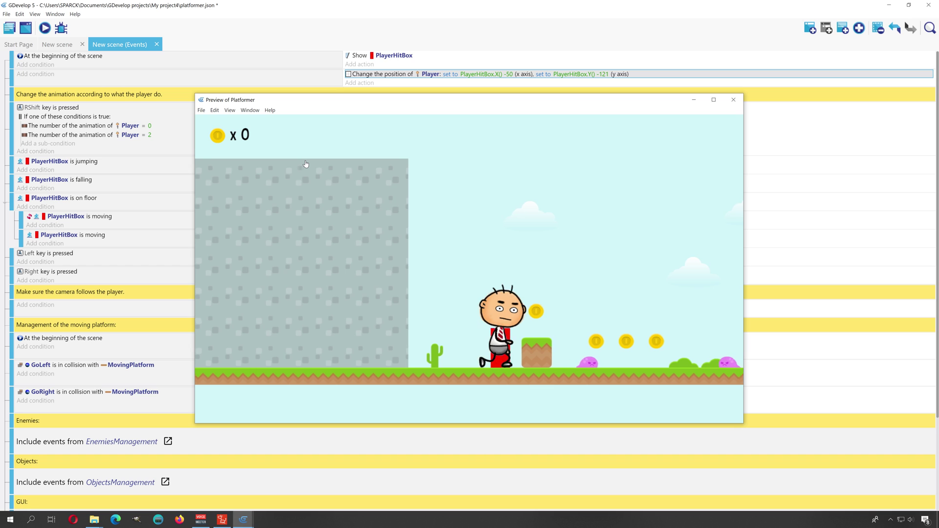
key(Left)
key(Right)
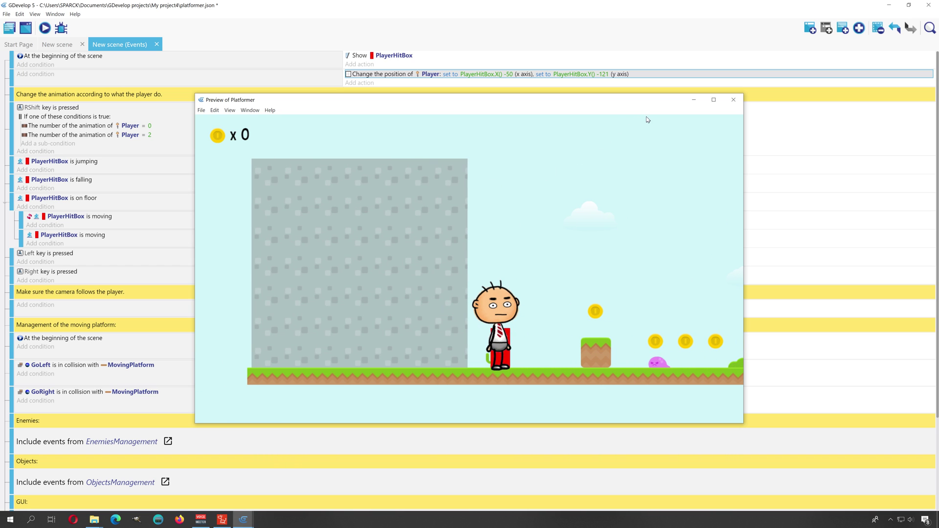
click(734, 102)
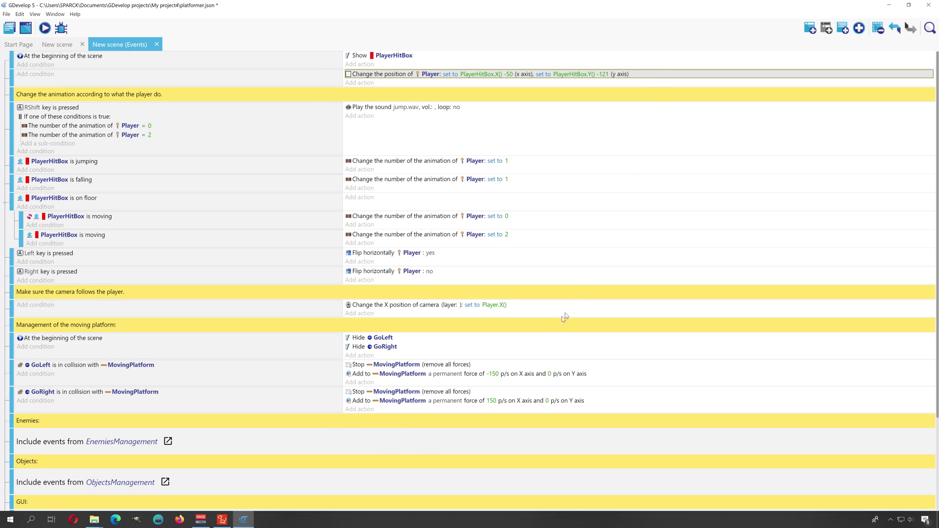
- Settle on a Y offset of -122, verify in a preview, then edit Show PlayerHitBox
key(Return)
drag(708, 135, 717, 137)
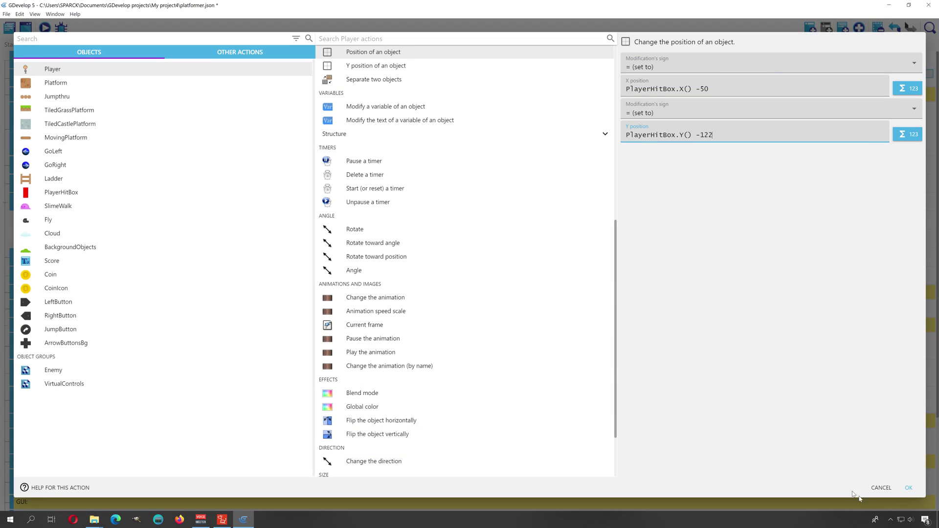
click(908, 488)
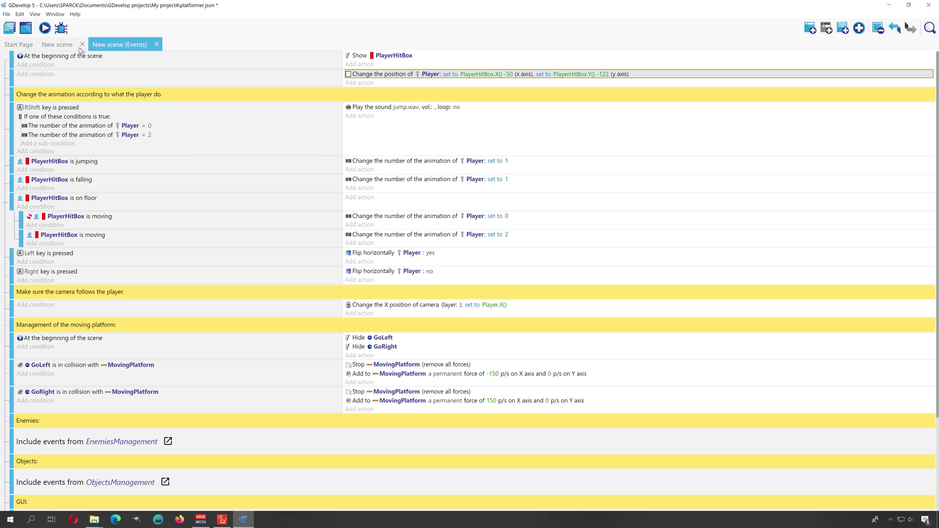
click(49, 33)
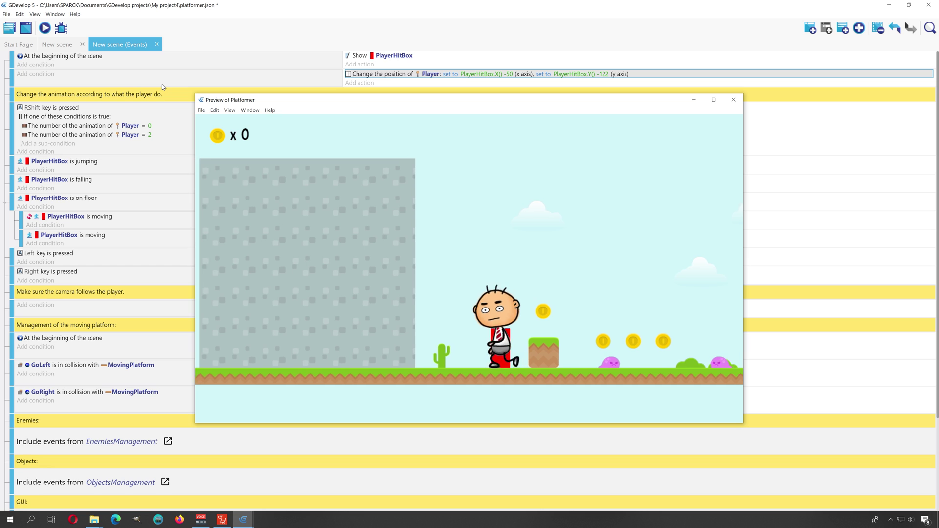
key(Left)
key(Right)
key(Left)
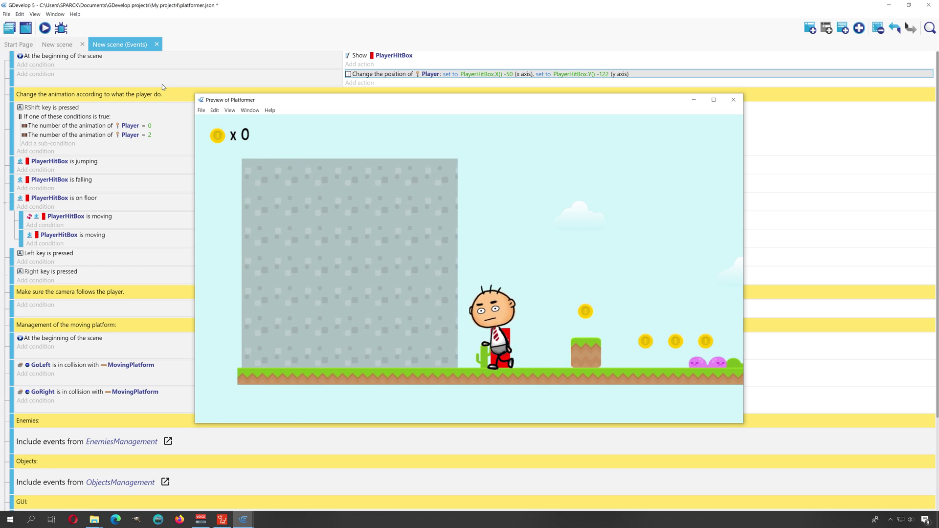
key(Right)
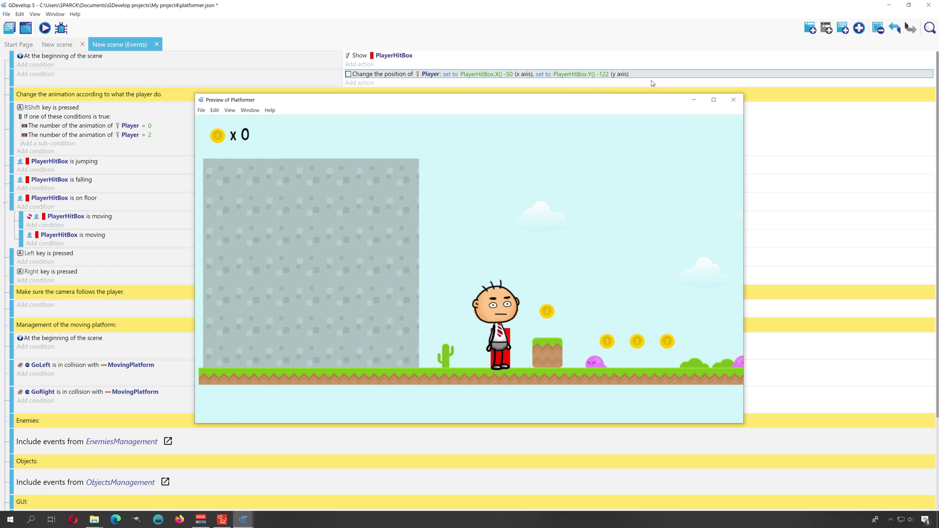
click(733, 99)
click(349, 57)
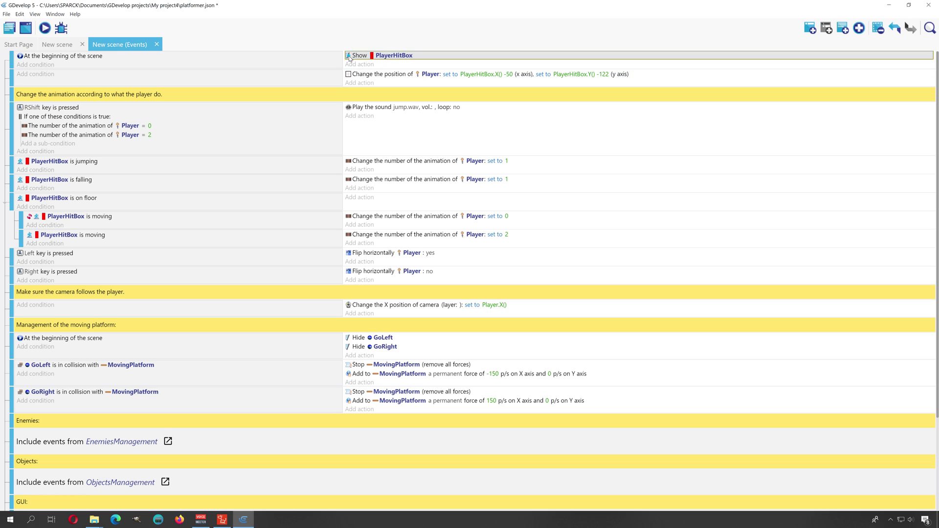
double_click(349, 57)
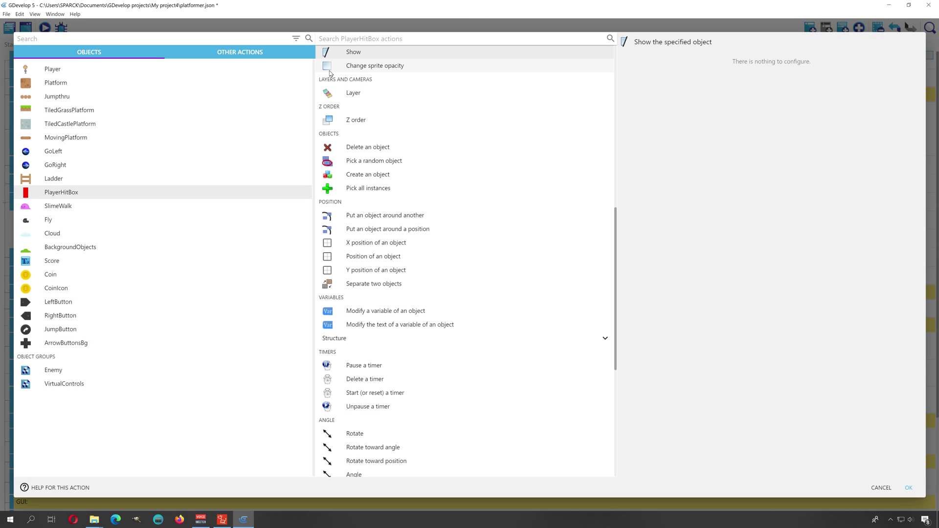
- Switch the scene-start action from Show to Hide PlayerHitBox
scroll(337, 89, up, 3)
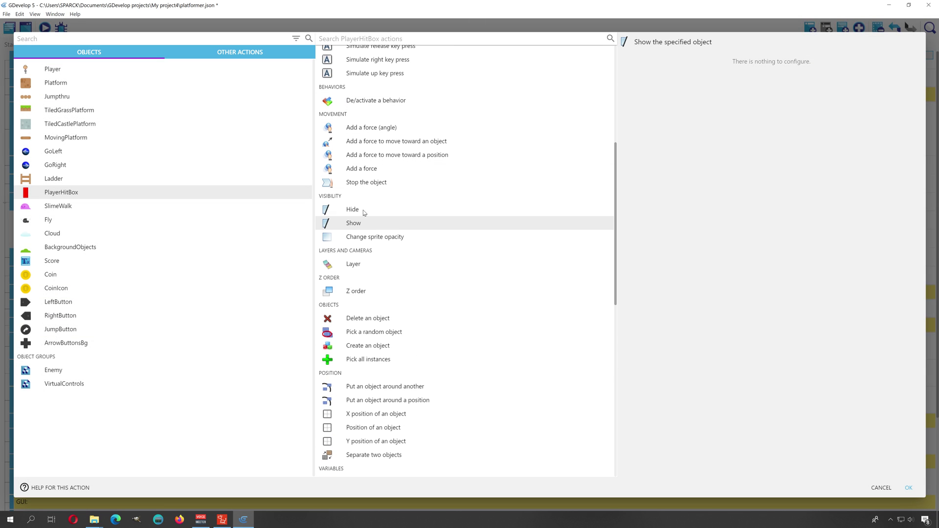
click(328, 210)
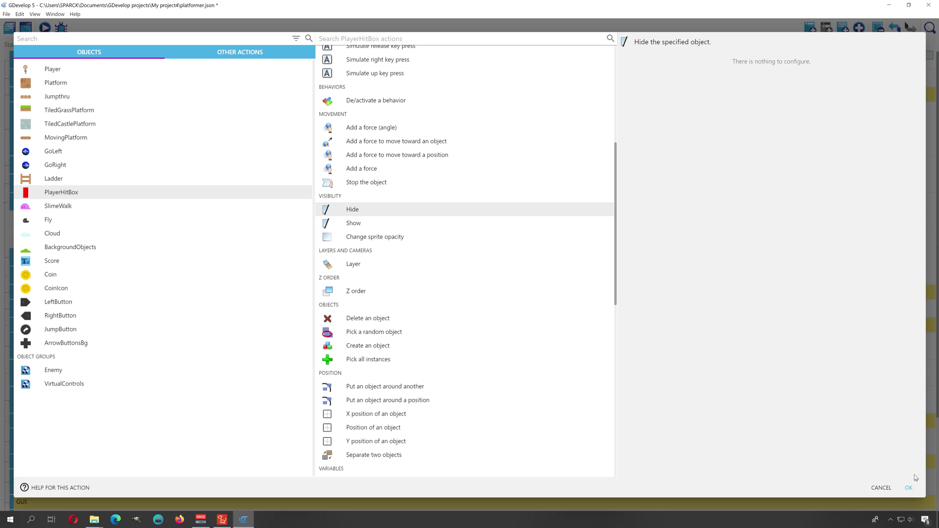
click(908, 489)
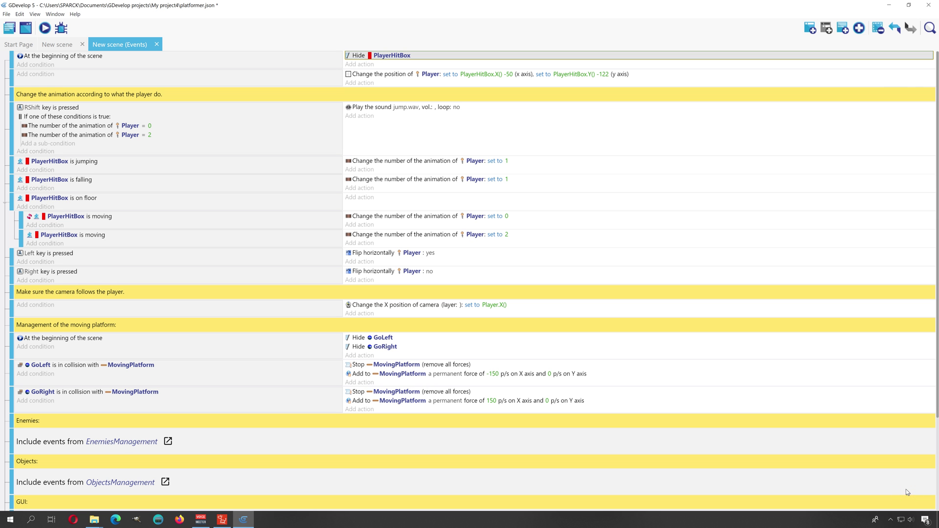
- Preview the level and run right, jumping to collect coins with only Ted visible
click(49, 31)
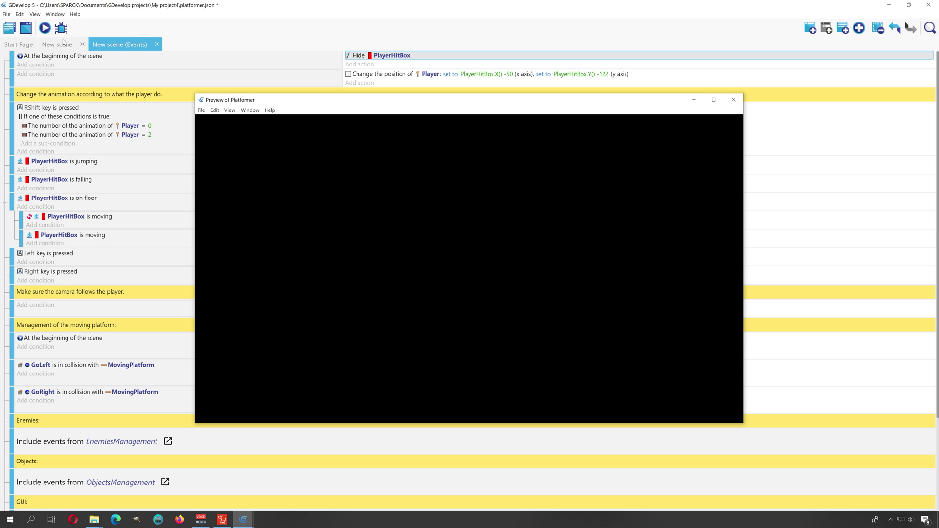
key(Left)
key(Right)
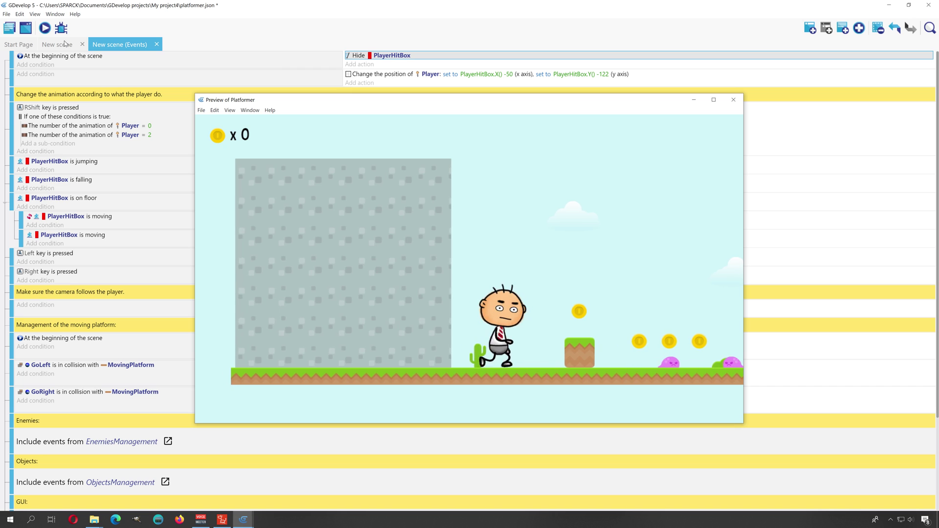
key(space)
key(Right)
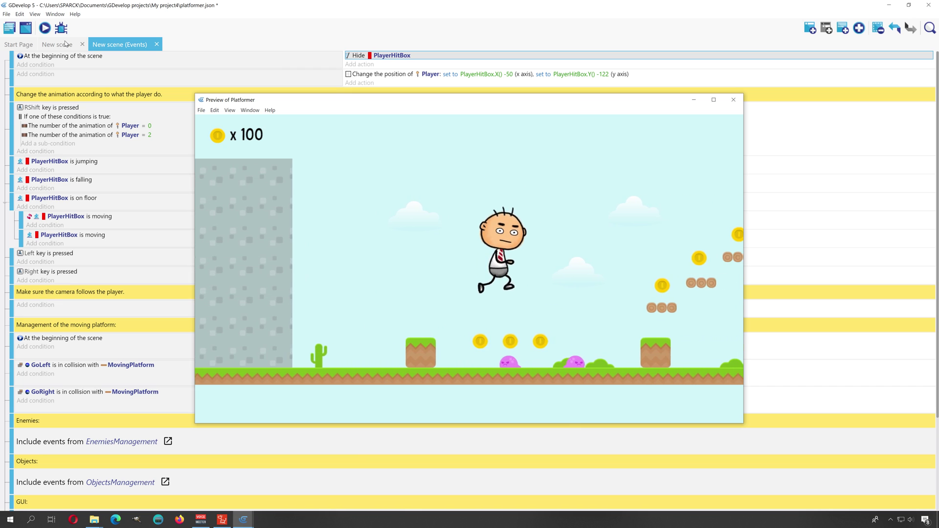
key(space)
key(Right)
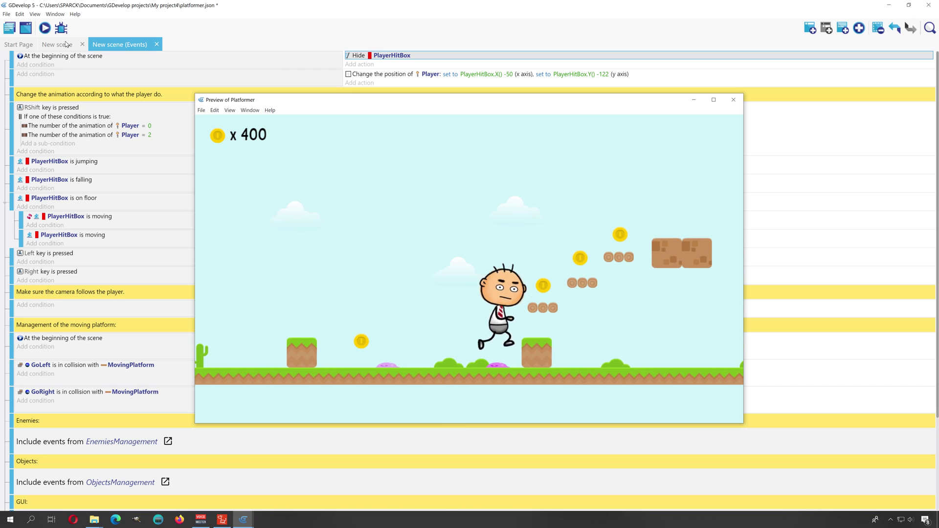
key(space)
key(Right)
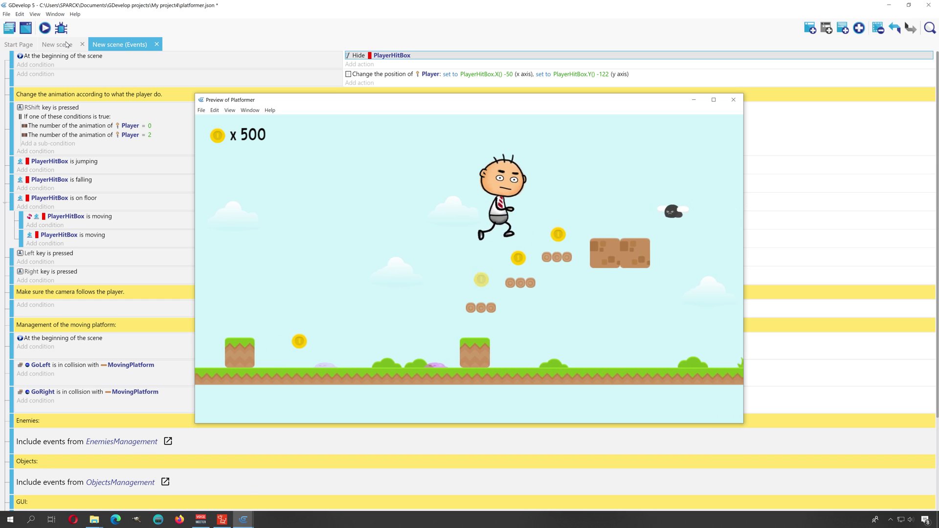
key(space)
key(Right)
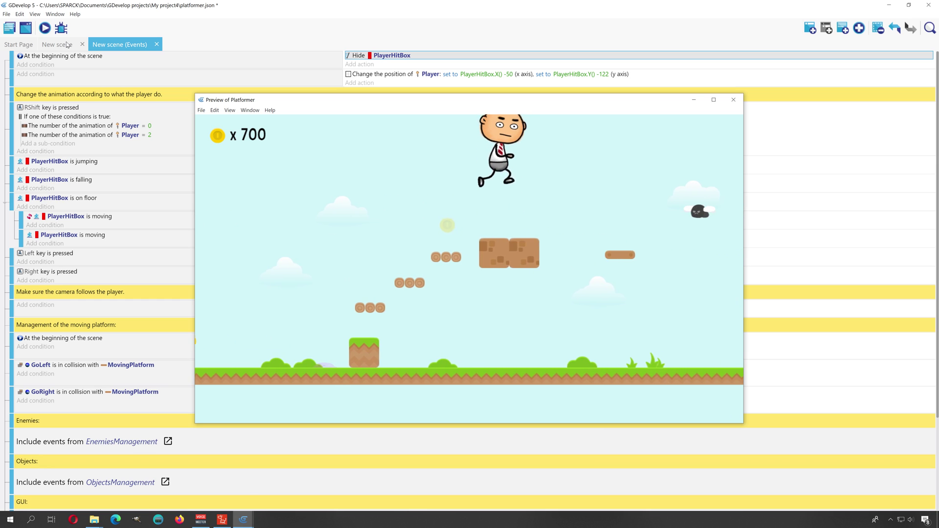
- Walk back left, jump onto the brick block and log platform, then close the preview
key(Left)
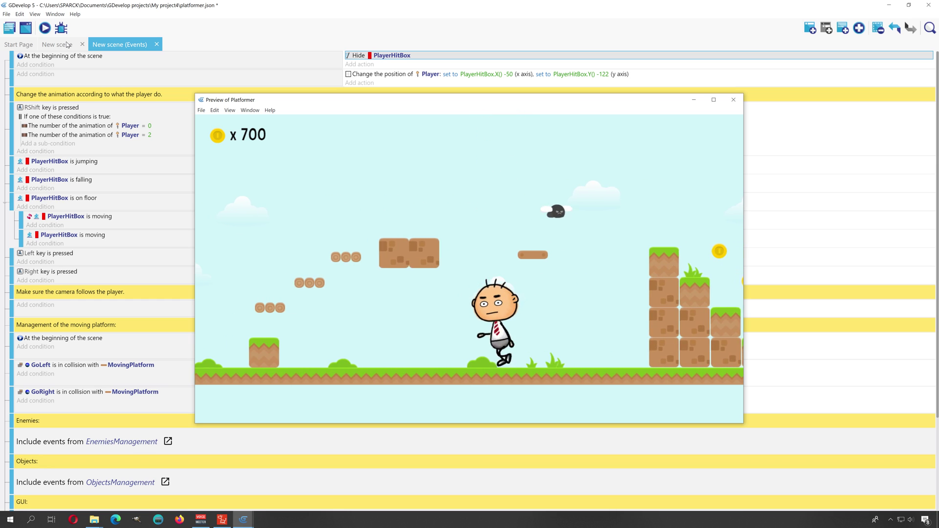
key(Left)
key(space)
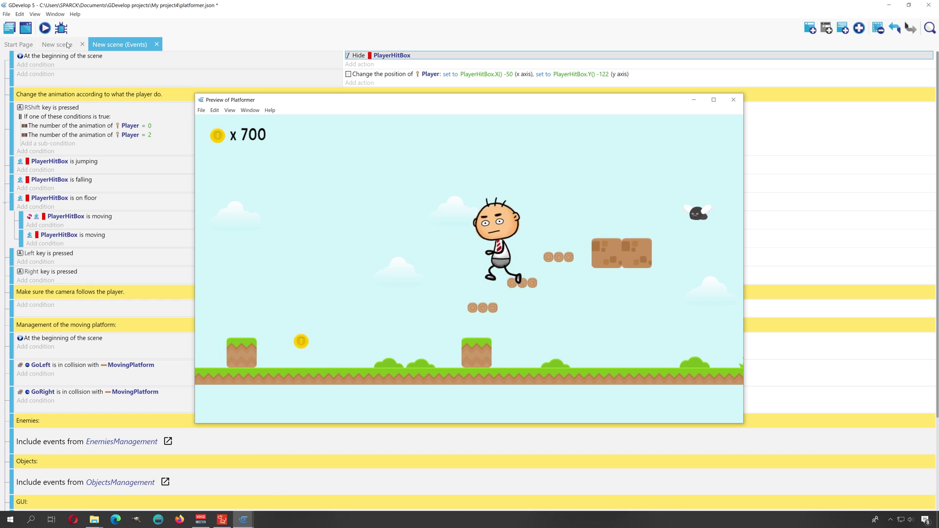
key(space)
key(Right)
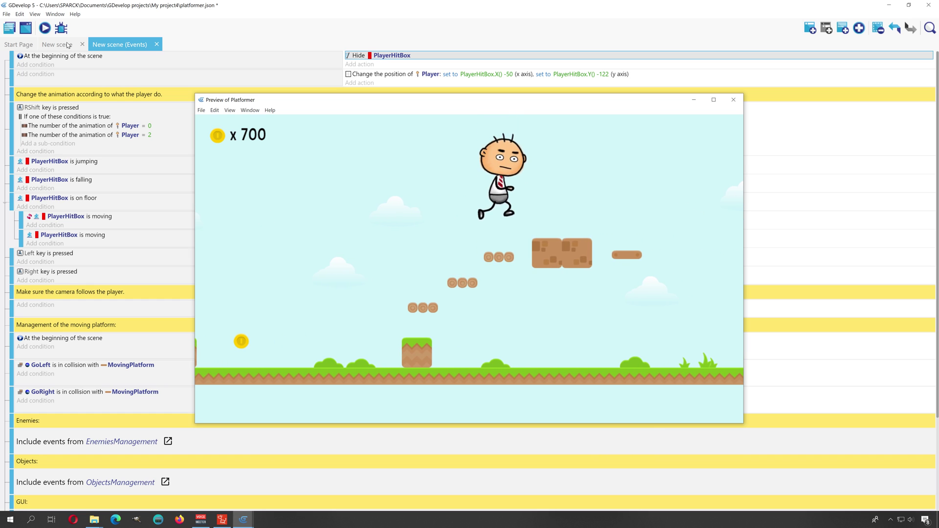
key(space)
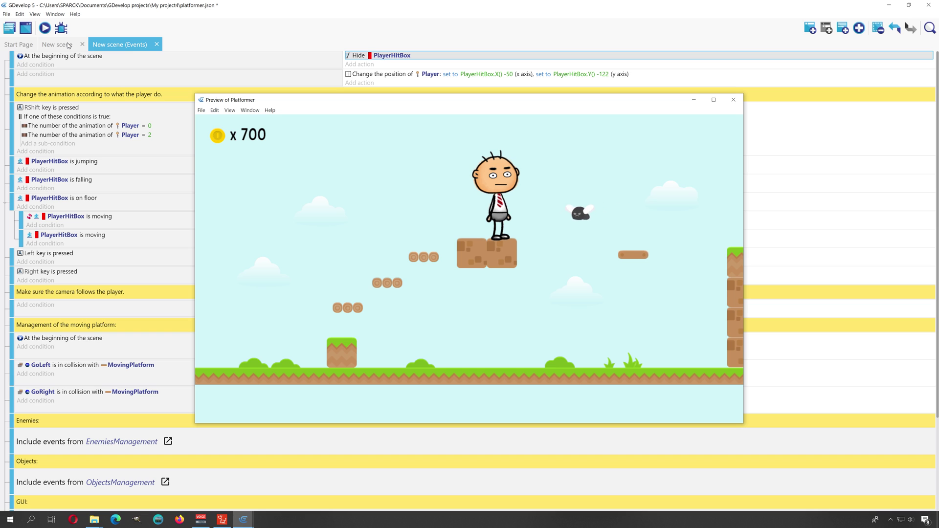
key(Left)
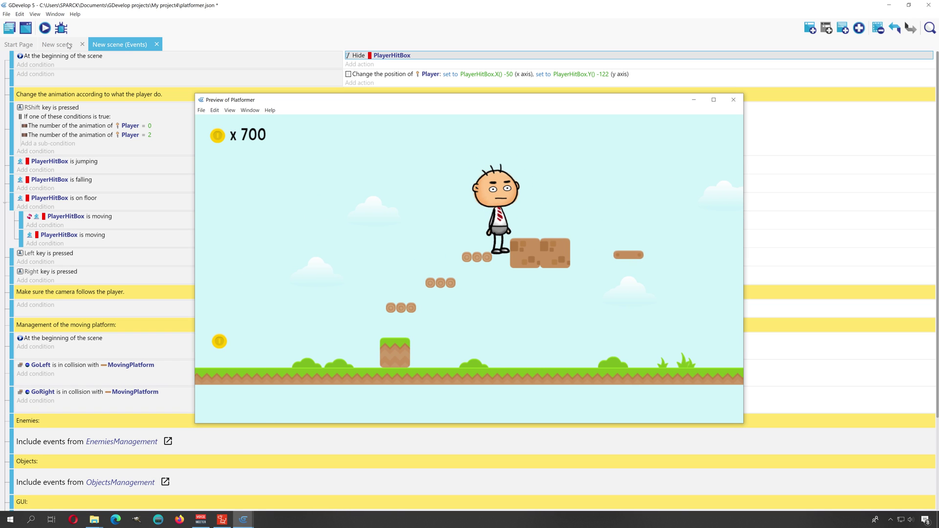
key(space)
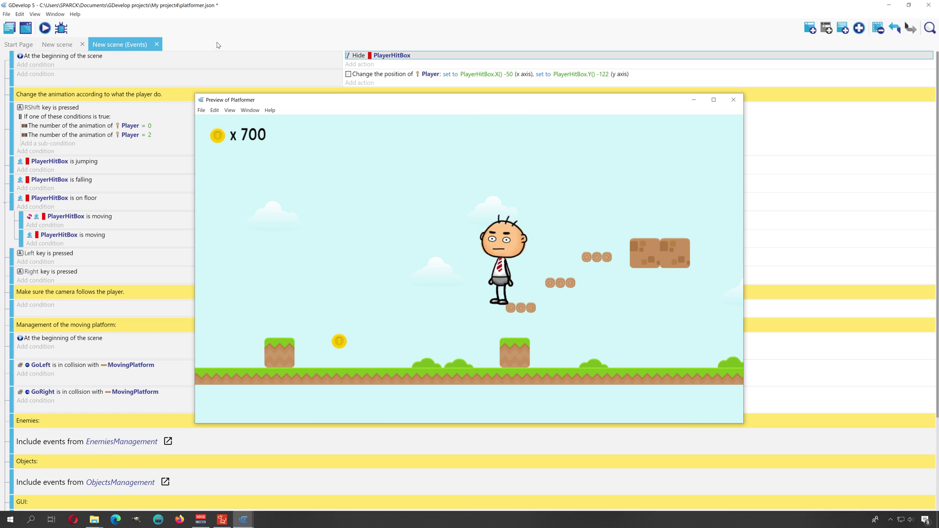
click(731, 99)
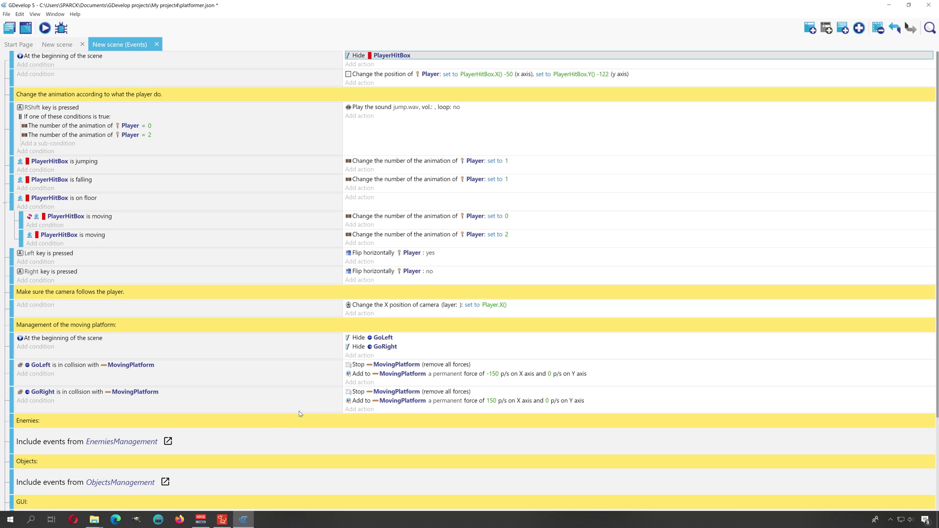
click(228, 522)
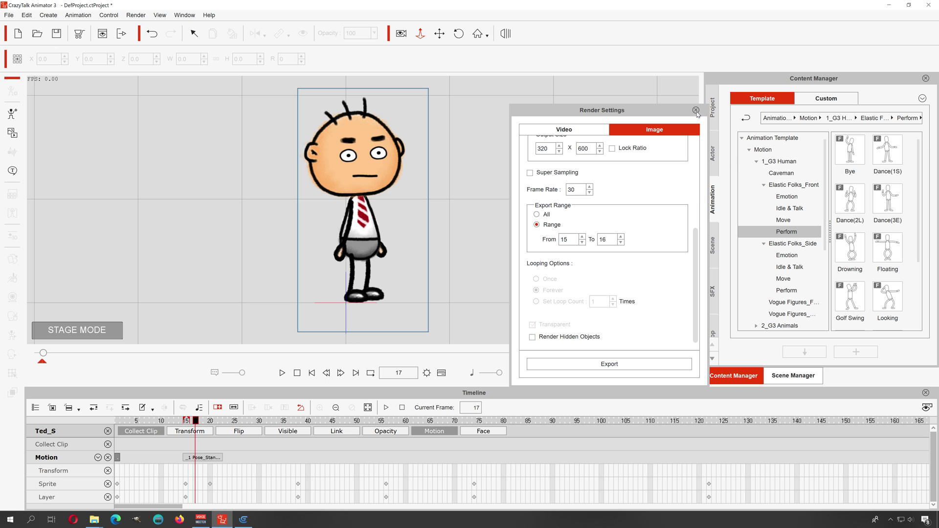
- Close Render Settings, apply the Drowning motion to Ted_S, then delete that clip
click(696, 111)
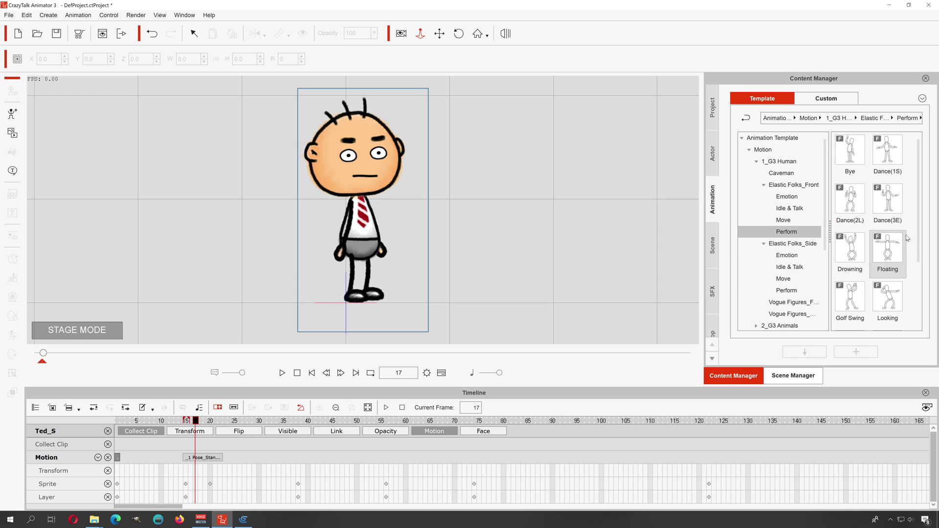
drag(918, 243, 920, 195)
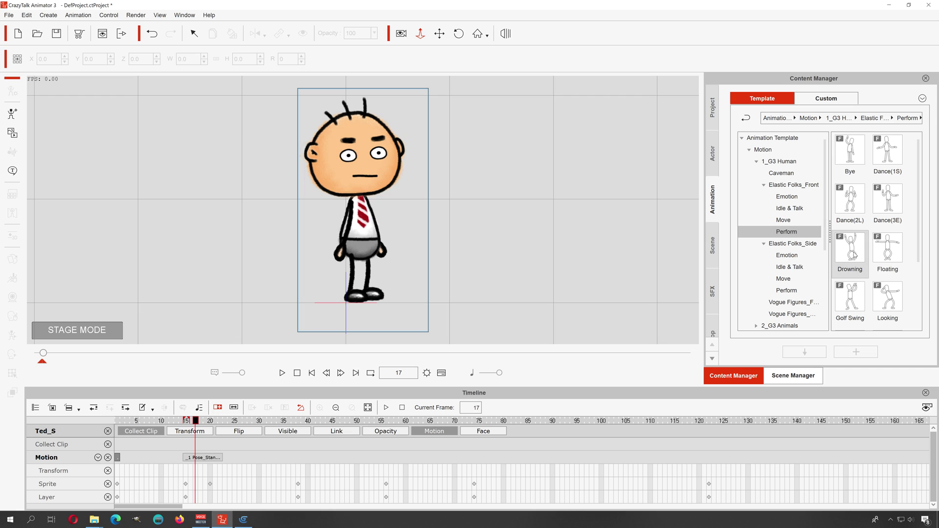
drag(851, 249, 366, 170)
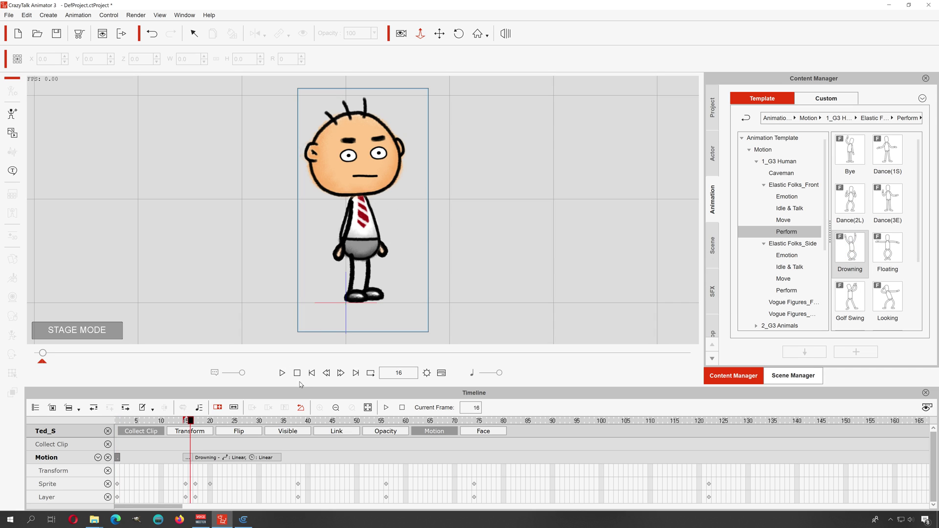
click(269, 457)
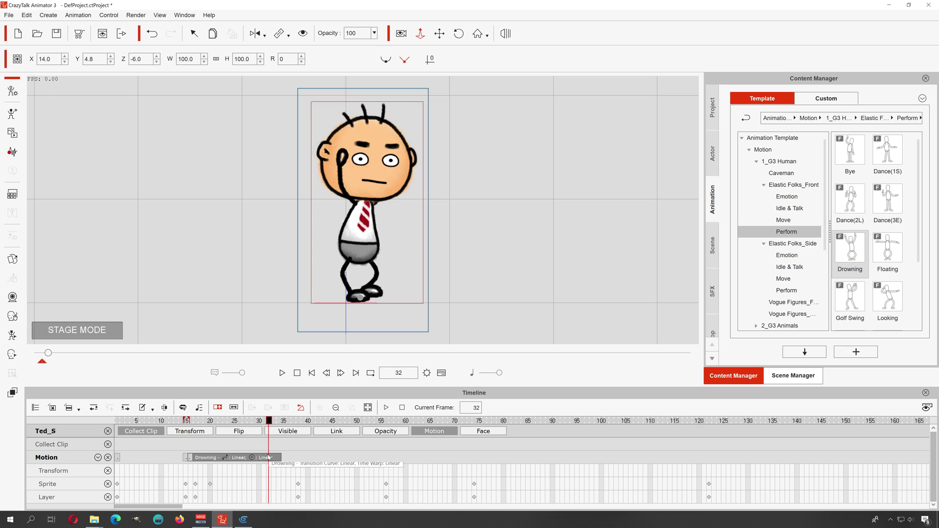
key(Delete)
- Apply the Dance(2L) Elastic Folks_Front perform motion from frame 20 and check the pose
click(212, 461)
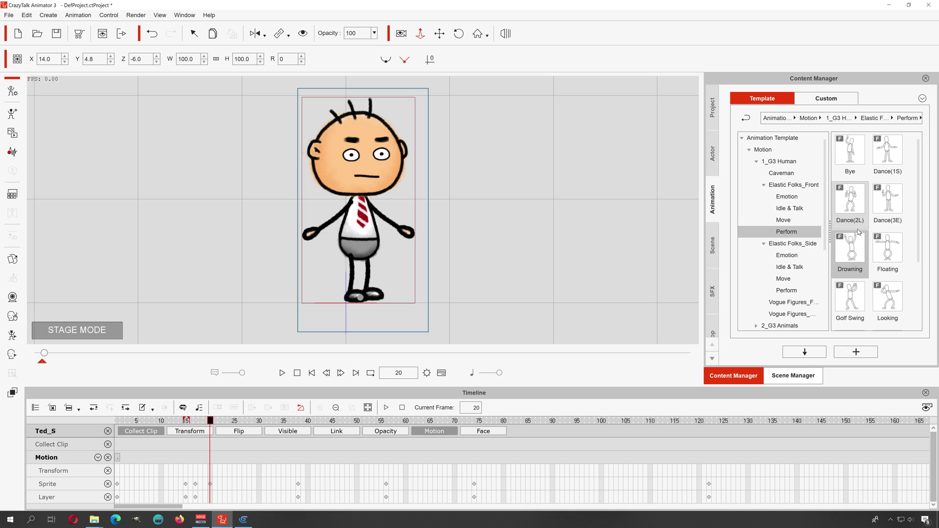
drag(851, 203, 385, 185)
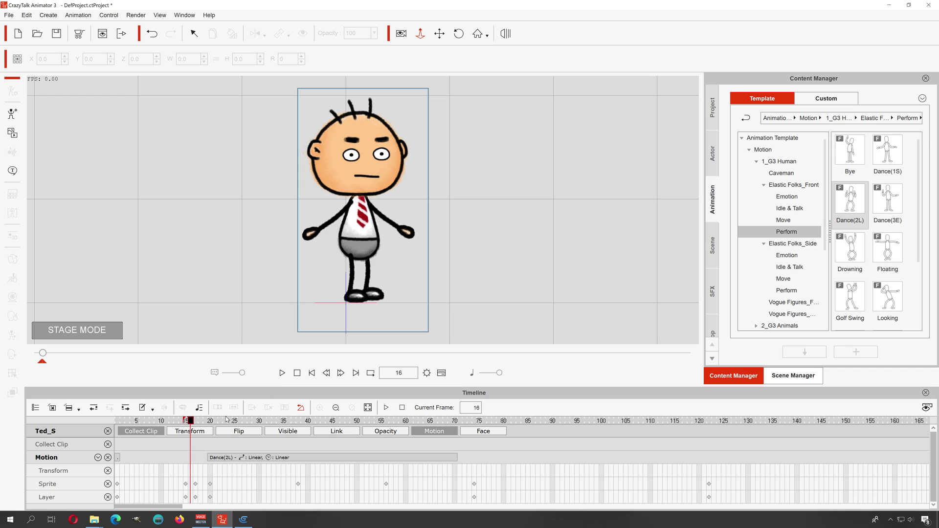
click(214, 421)
- Select Ted on the stage and open him in Composer mode, confirming with Continue
click(479, 420)
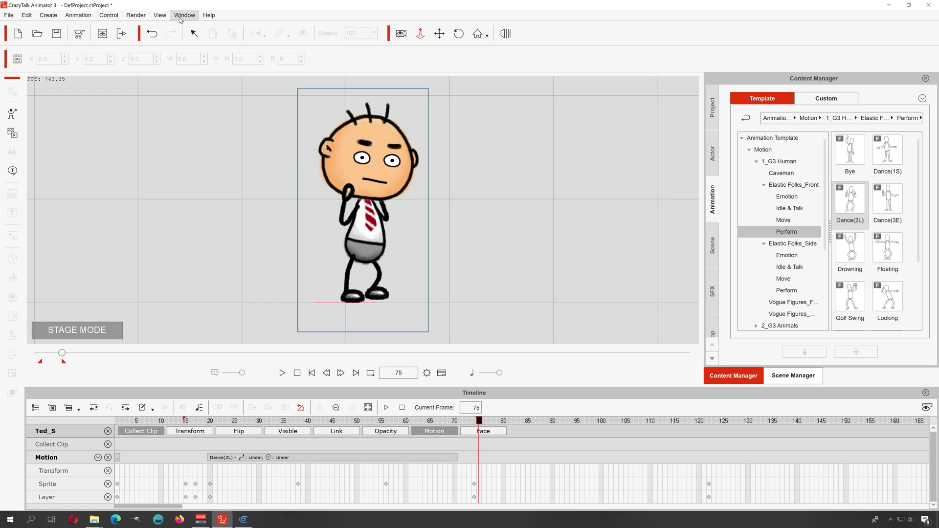
click(194, 33)
click(369, 177)
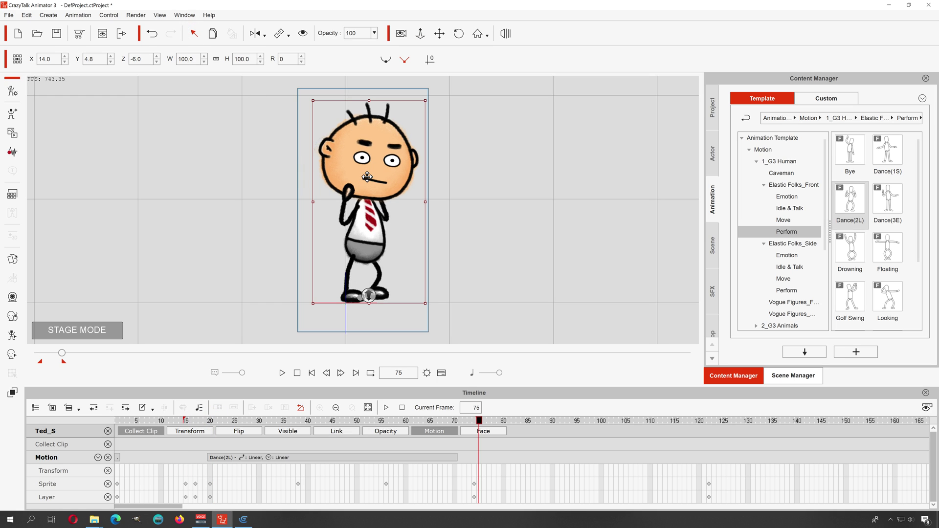
click(13, 91)
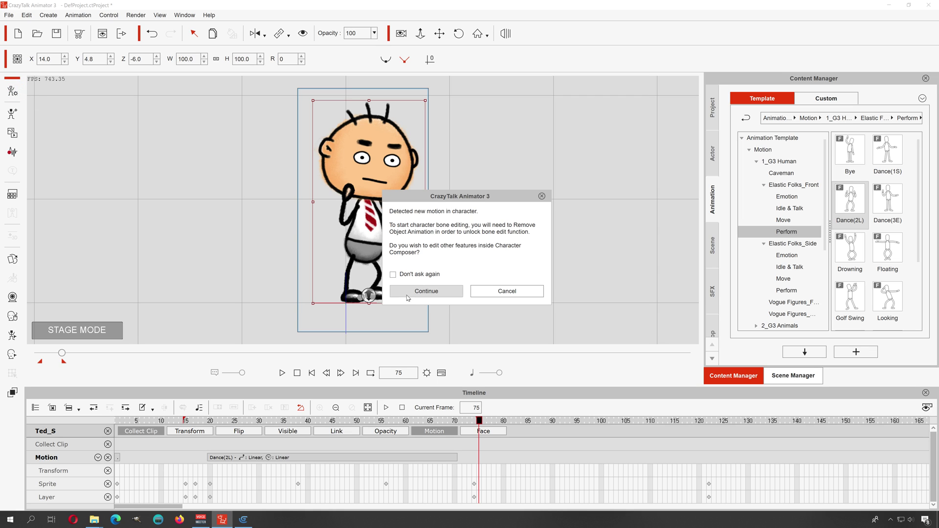
click(426, 292)
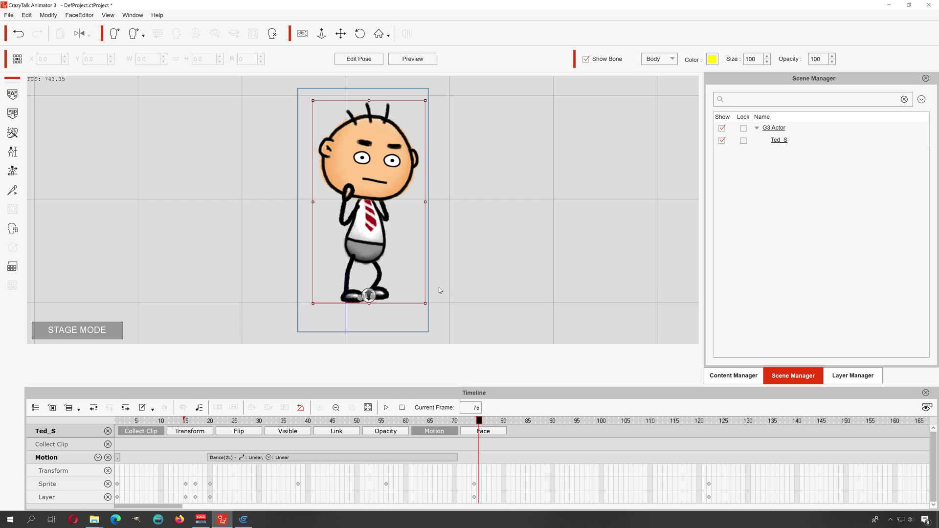
scroll(763, 317, down, 5)
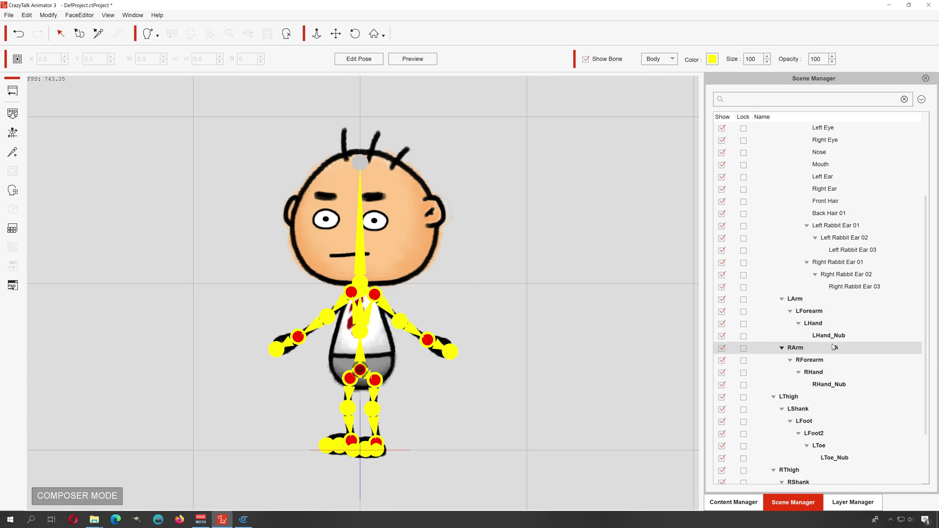
- Open the Content Manager and expand the G1, G2, G3, Hybrid and Morph head and face template groups
click(747, 504)
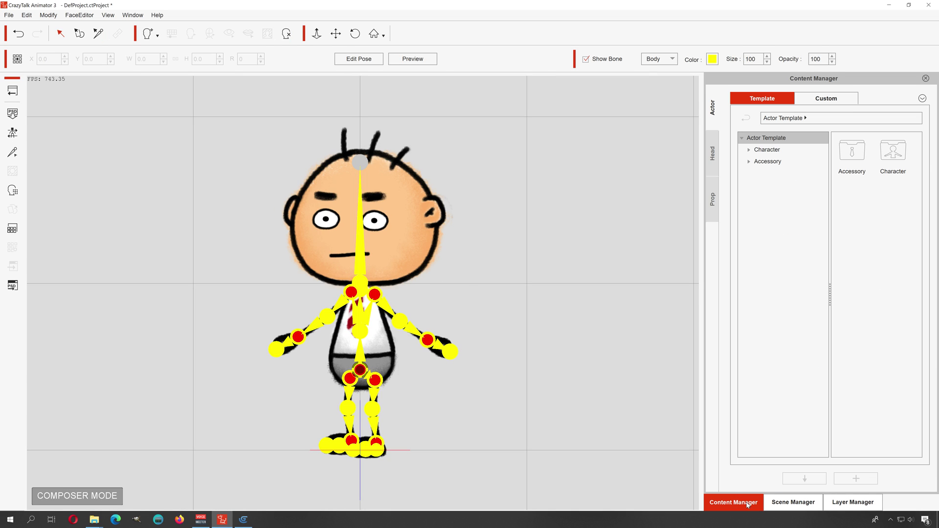
click(749, 150)
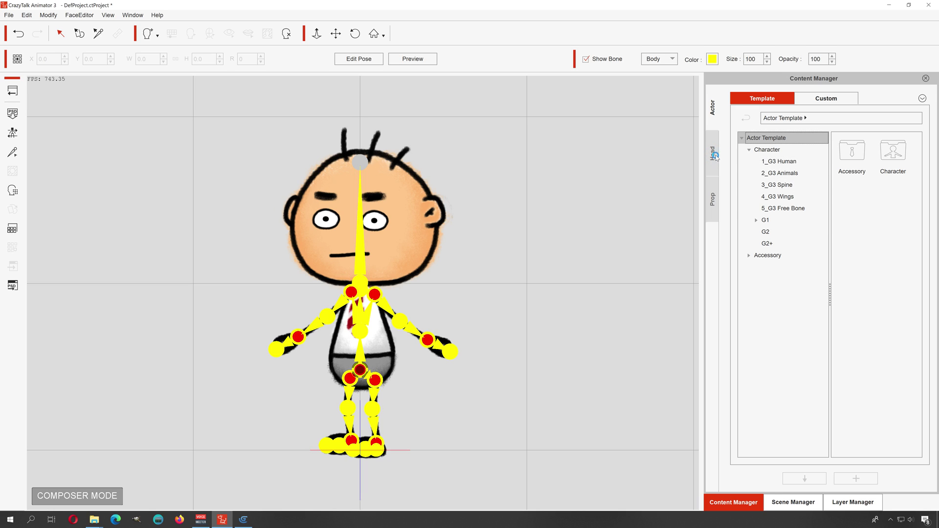
click(714, 155)
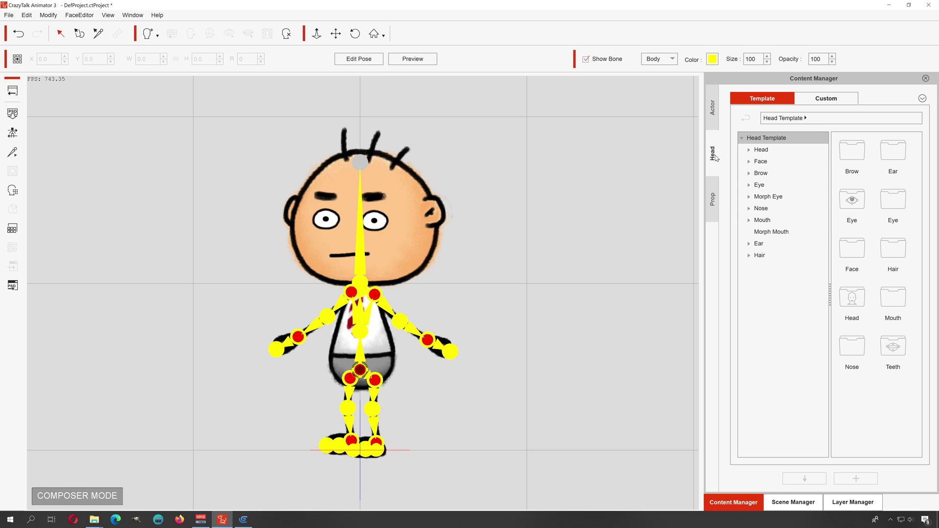
click(749, 150)
click(766, 162)
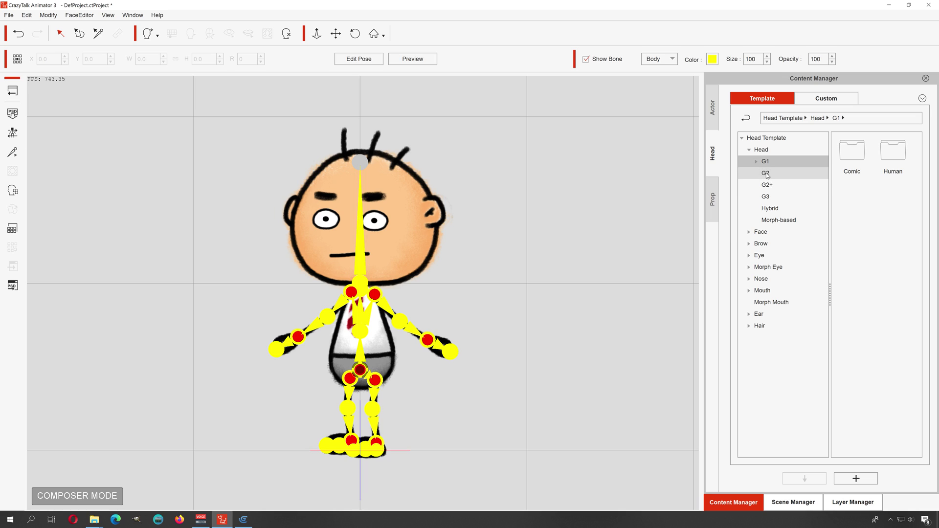
click(766, 173)
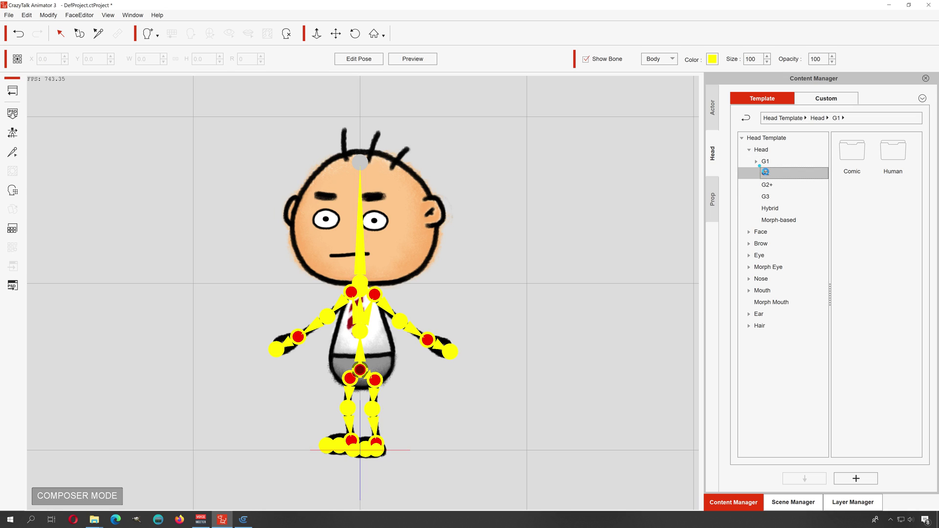
click(767, 197)
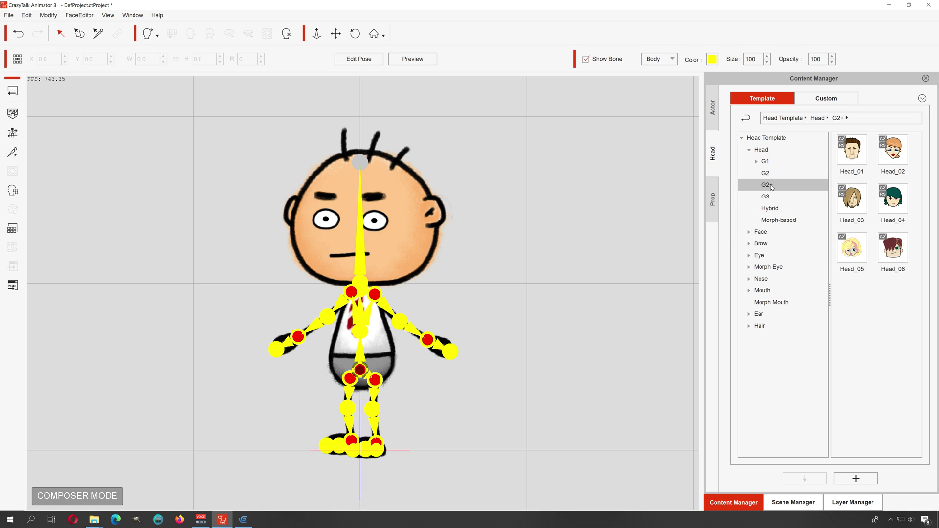
click(770, 208)
click(782, 221)
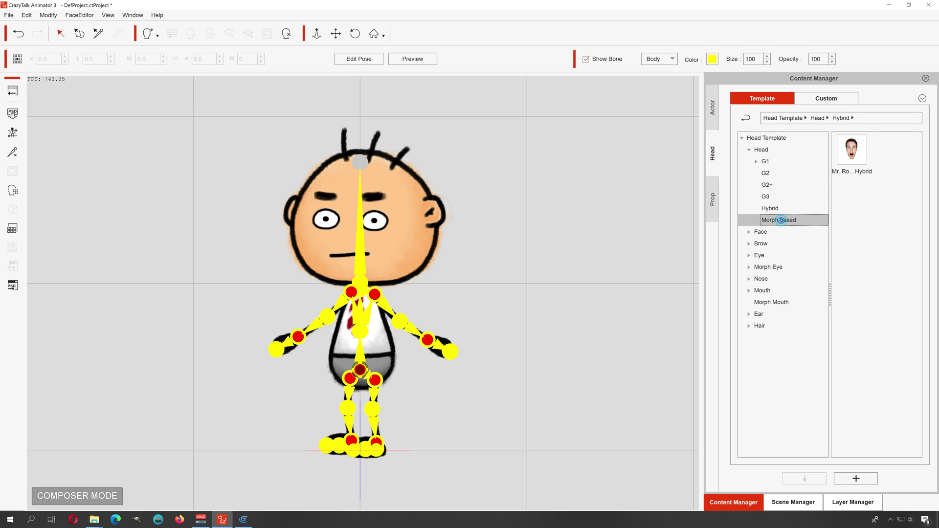
click(750, 233)
click(766, 244)
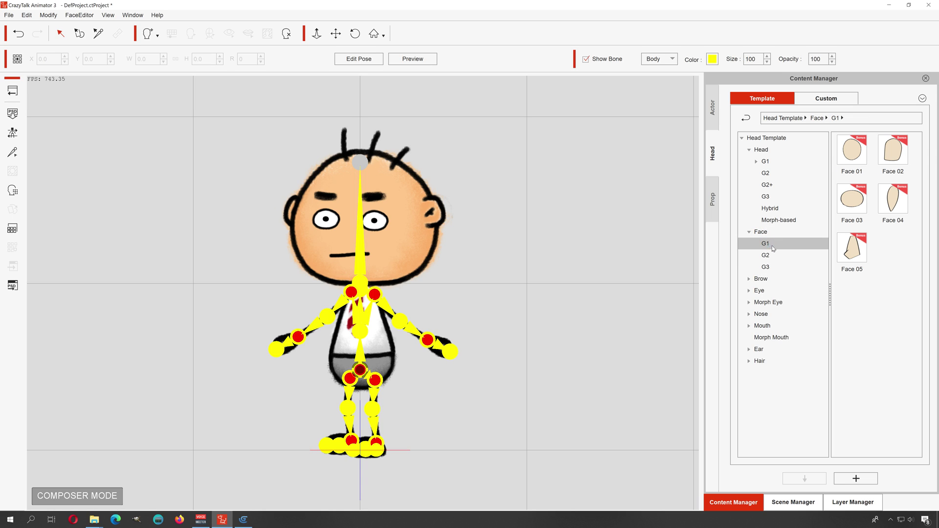
click(775, 258)
click(774, 266)
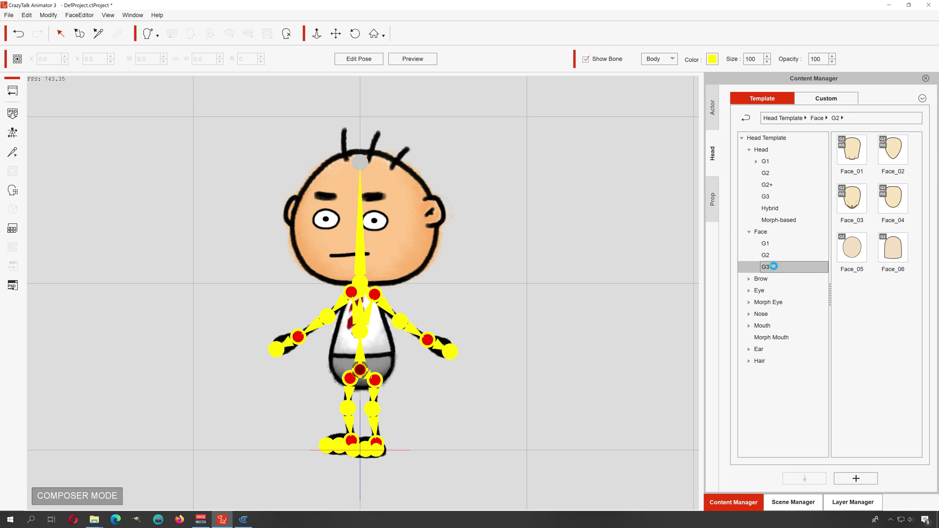
- Browse the brow and eye template groups, then drag the G2+ Eyes_05 eyes onto Ted's face
click(749, 279)
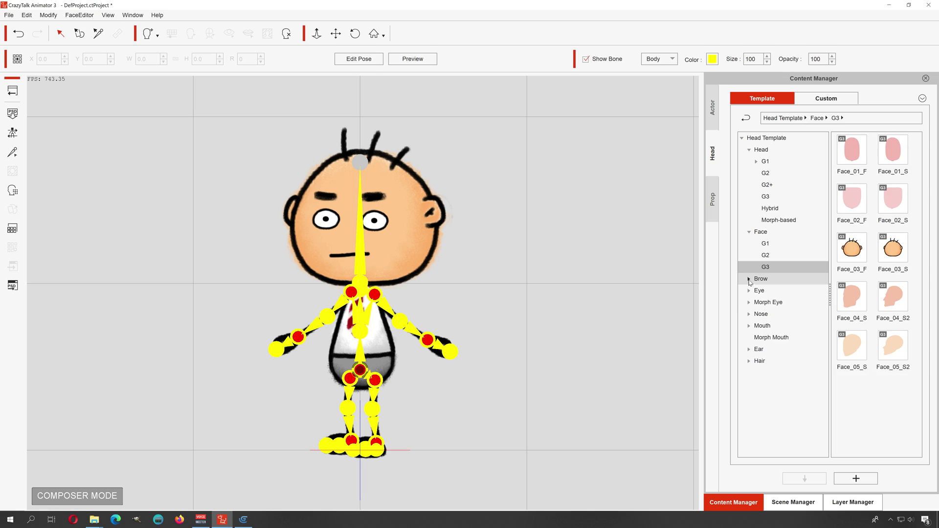
click(766, 290)
click(766, 302)
click(775, 315)
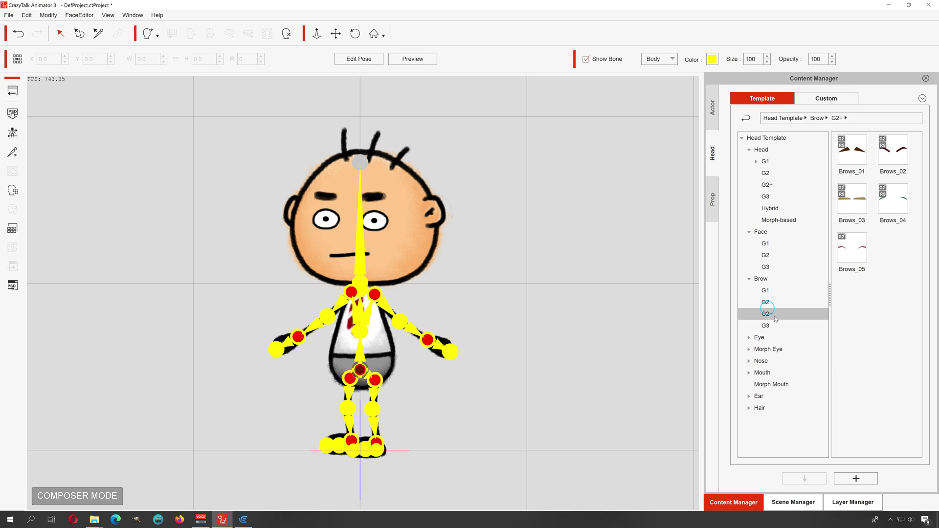
click(766, 325)
click(749, 337)
click(772, 350)
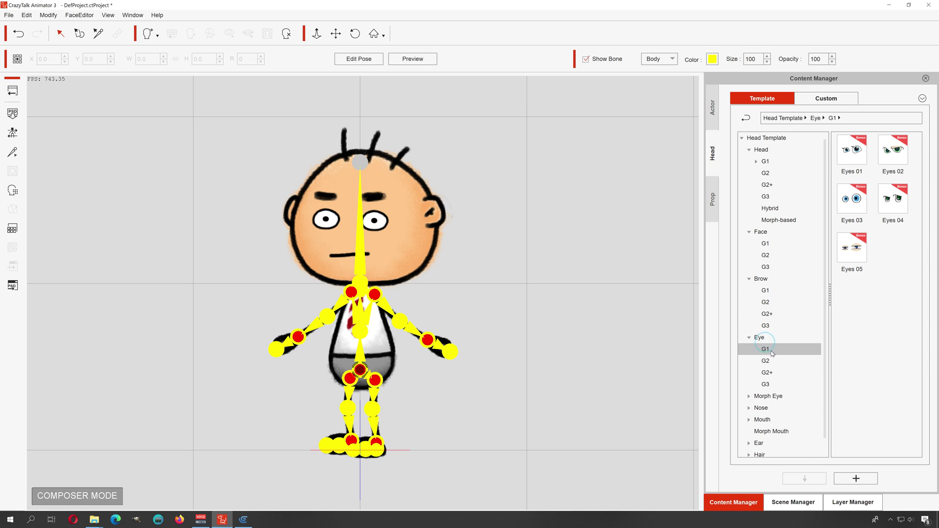
click(773, 363)
click(768, 372)
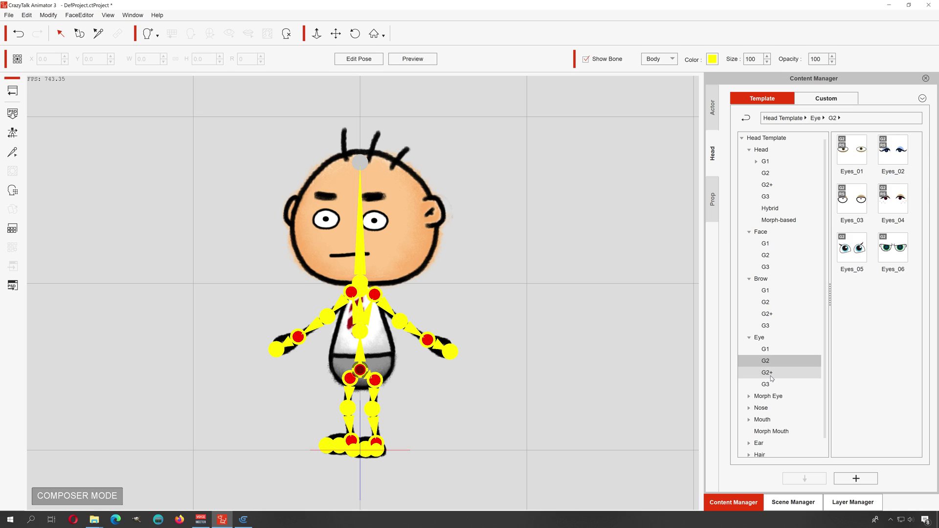
click(767, 384)
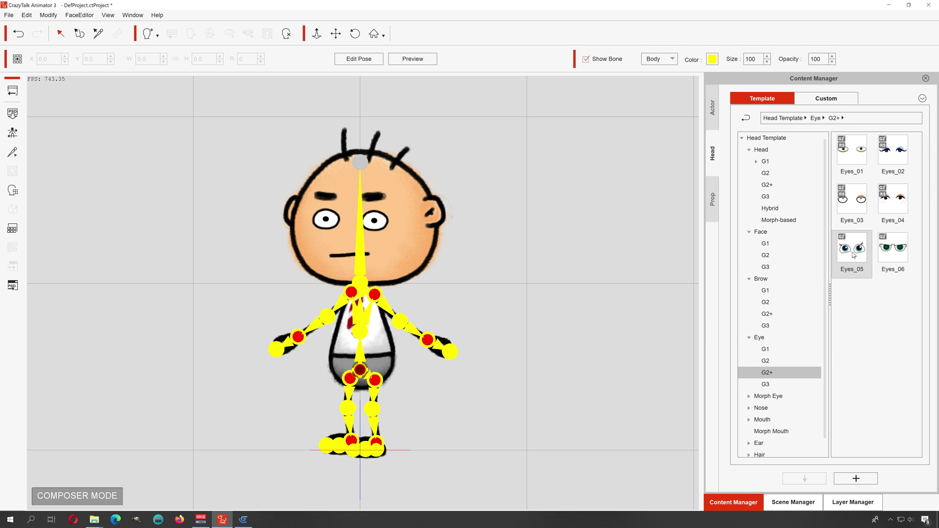
drag(852, 252, 375, 223)
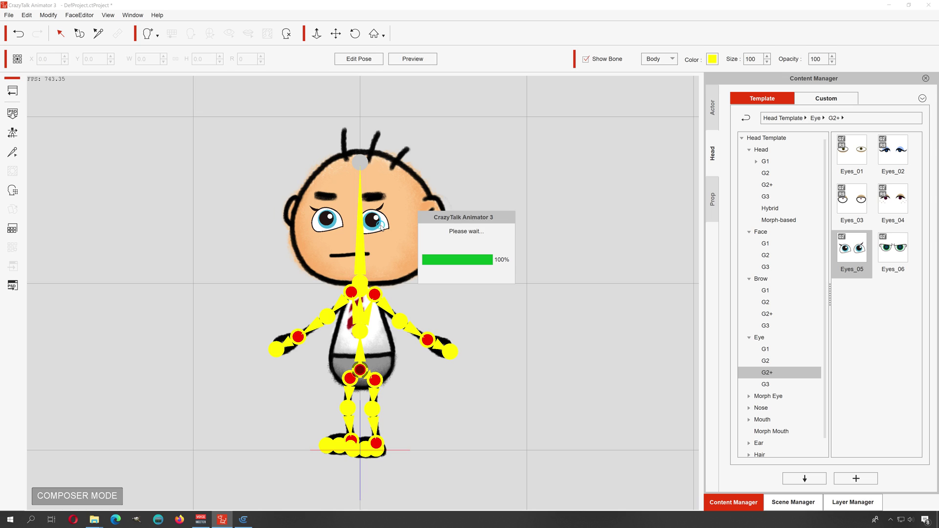
- Select Ted's head and launch its face image in Photoshop from the Layer Manager
click(395, 252)
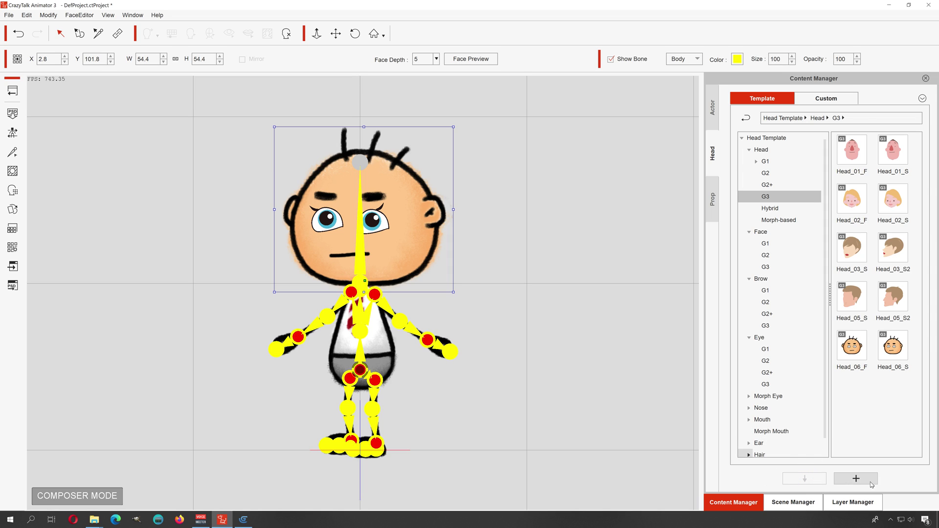
click(852, 503)
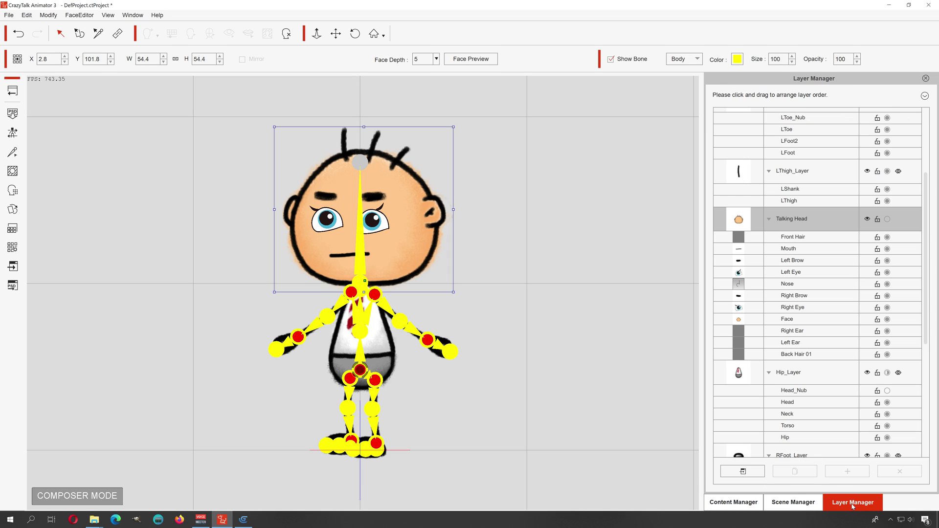
click(743, 471)
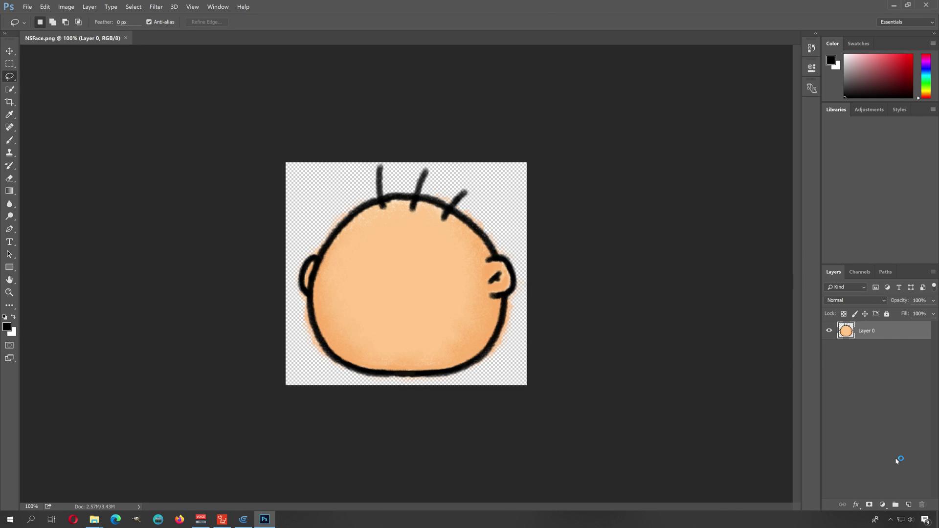
- Add Layer 1 above the face and fade Layer 0 to 38% opacity
click(909, 505)
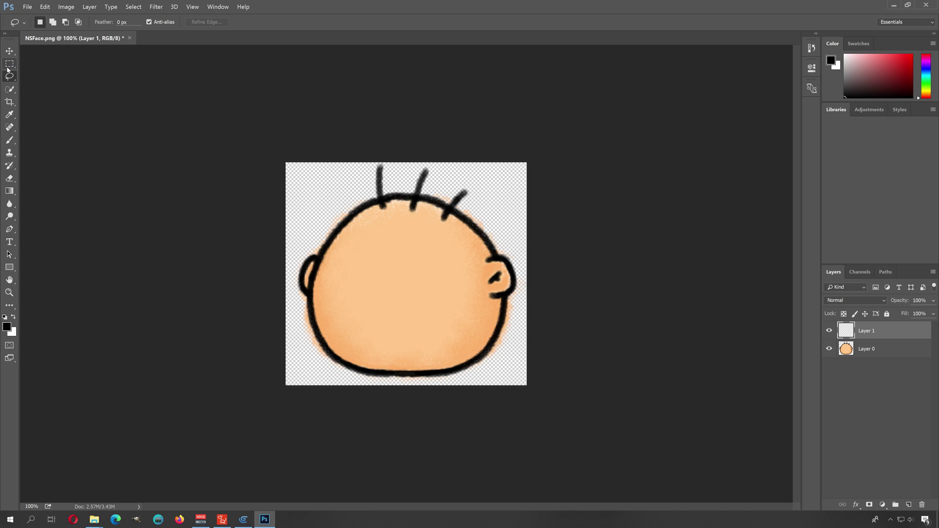
click(893, 349)
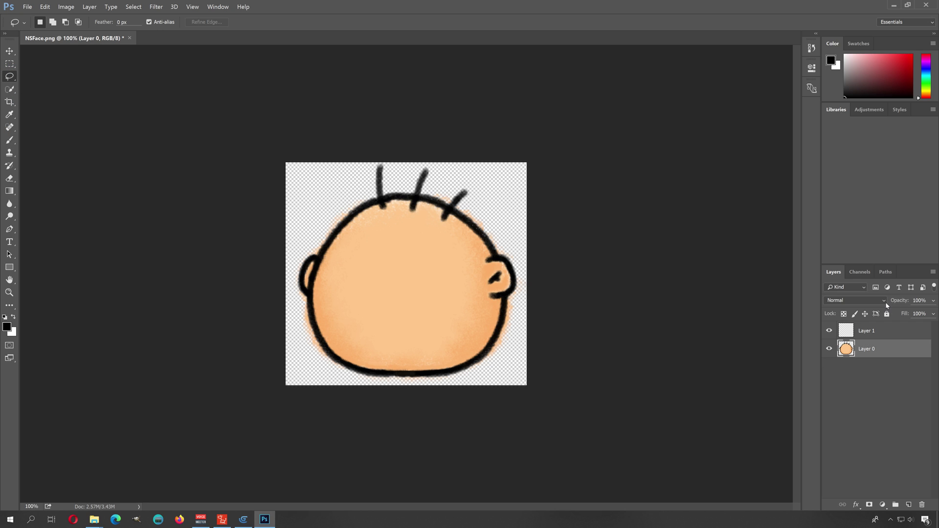
click(933, 300)
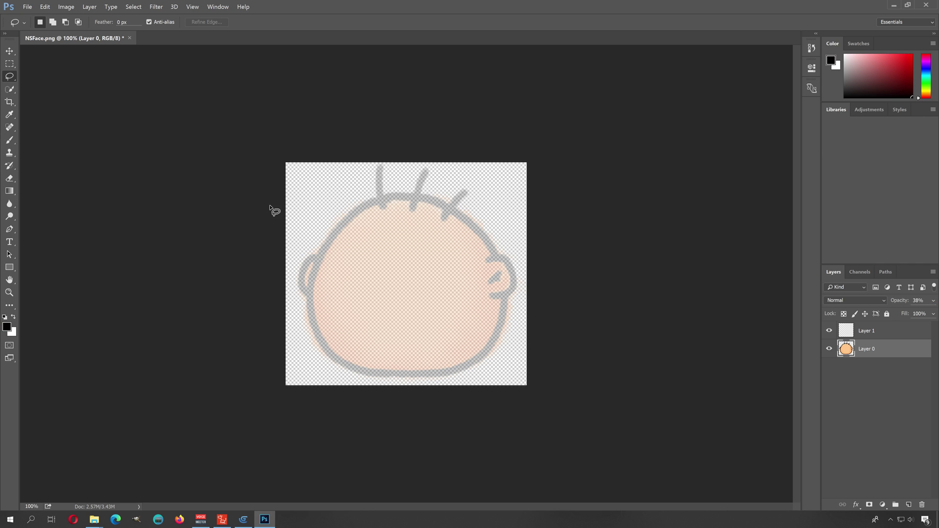
- Draw a blocky dripping head outline with the Pencil, pick green, and choose the Paint Bucket
click(15, 96)
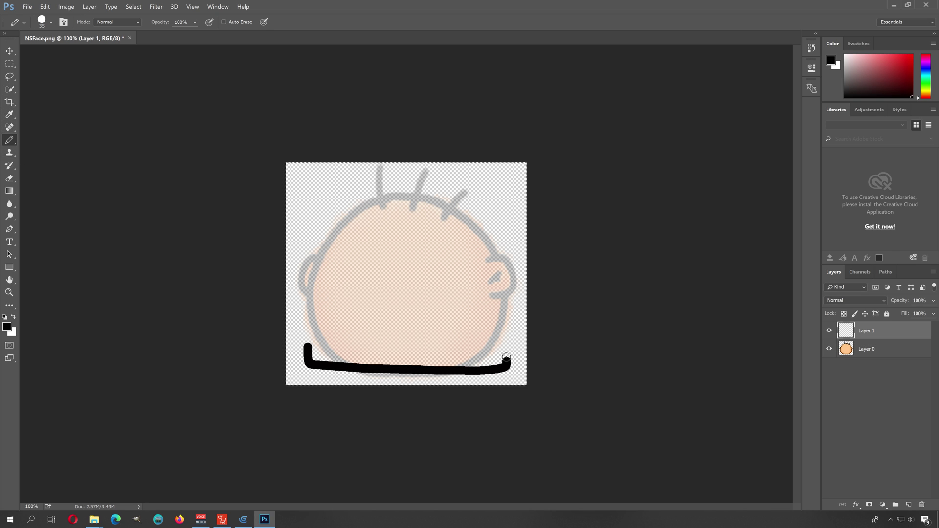
mouse_move(509, 365)
mouse_down()
mouse_move(496, 209)
mouse_move(439, 207)
mouse_move(393, 222)
mouse_move(364, 207)
mouse_move(323, 225)
mouse_move(321, 210)
mouse_move(308, 220)
mouse_move(302, 206)
mouse_move(327, 196)
mouse_move(490, 197)
mouse_move(497, 202)
mouse_move(413, 204)
mouse_move(406, 214)
mouse_move(452, 206)
mouse_move(346, 201)
mouse_move(328, 231)
mouse_move(336, 206)
mouse_move(326, 206)
mouse_move(326, 217)
mouse_move(332, 205)
mouse_move(314, 207)
mouse_move(328, 204)
mouse_move(312, 215)
mouse_move(315, 206)
mouse_move(322, 244)
mouse_move(312, 337)
mouse_up()
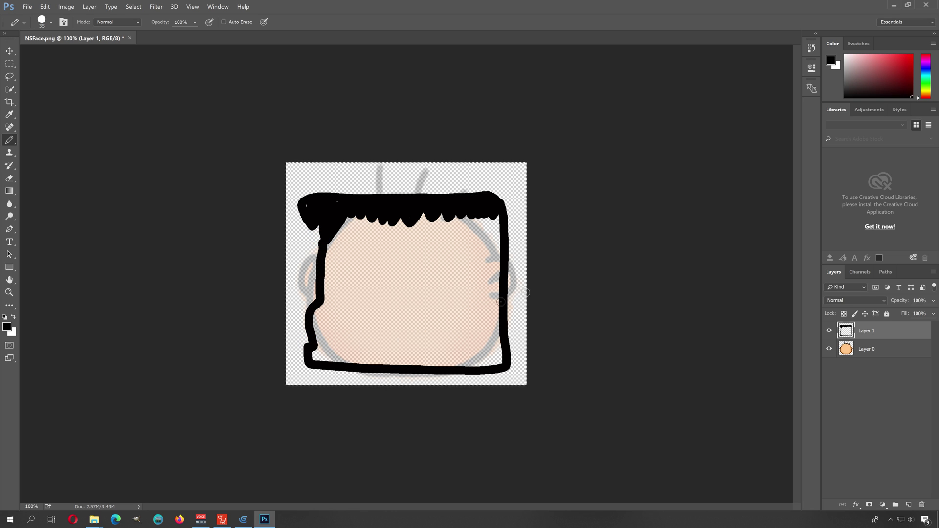
click(927, 85)
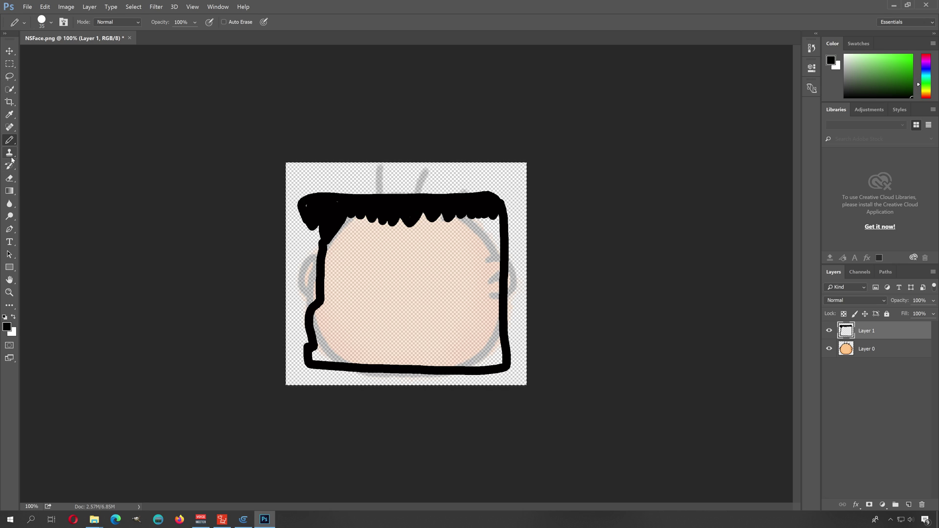
click(9, 190)
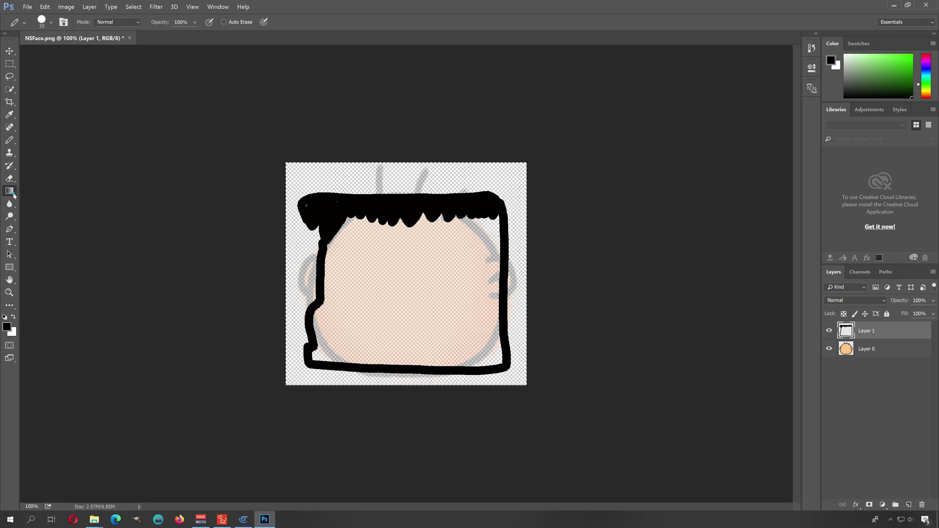
click(38, 204)
- Fill the head outline, undo the black fill, and choose a green shade
click(330, 275)
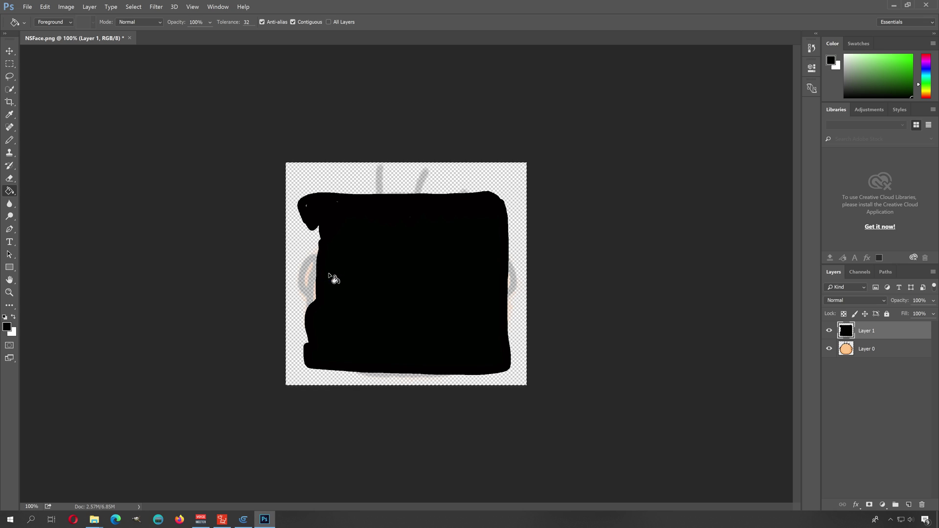
key(ctrl+z)
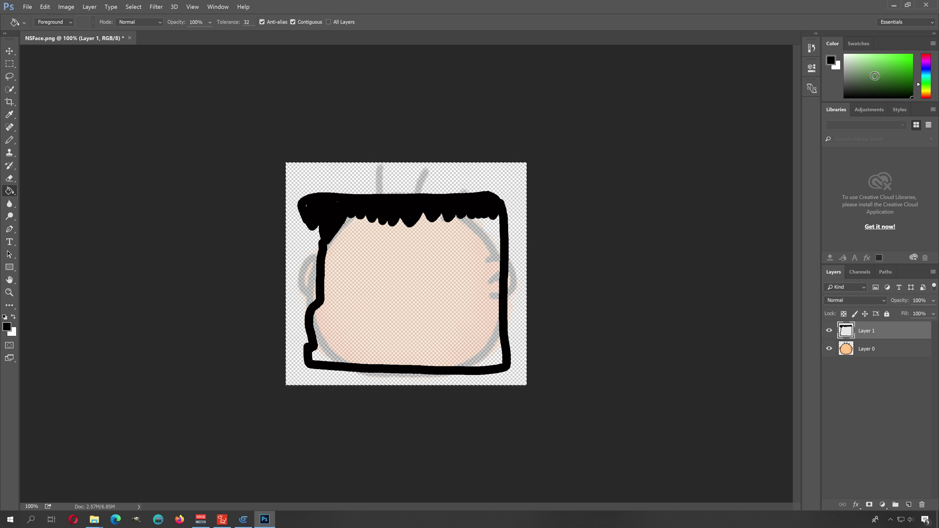
mouse_move(876, 76)
mouse_down()
mouse_move(897, 73)
mouse_move(877, 62)
mouse_up()
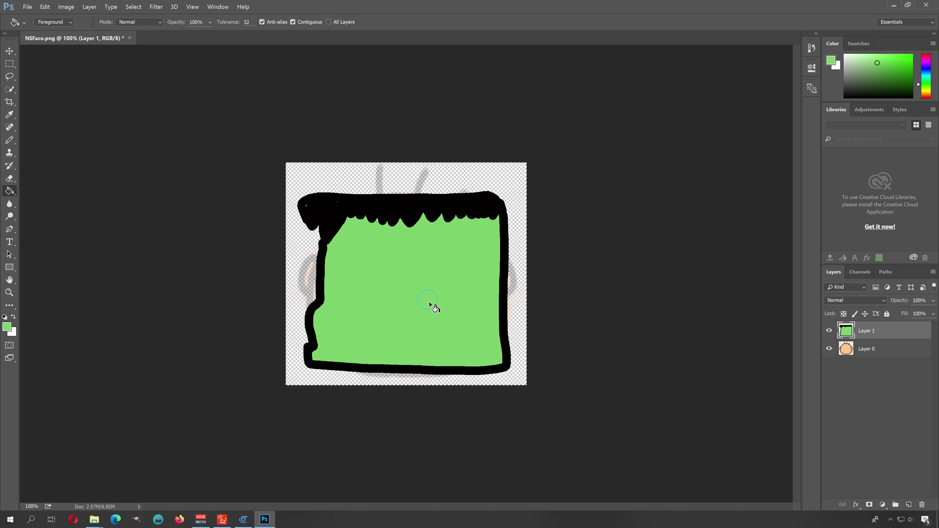
- Delete the faint reference layer Layer 0, confirming with Yes
click(882, 348)
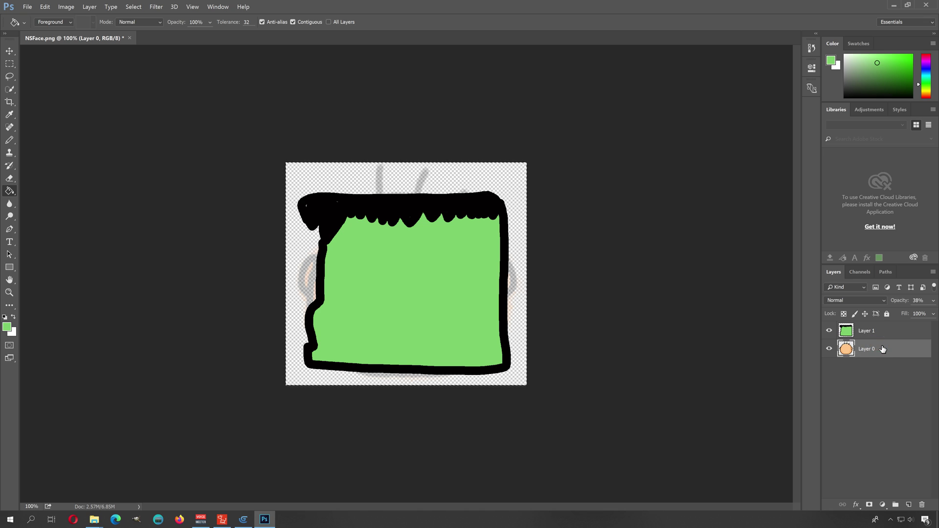
key(Delete)
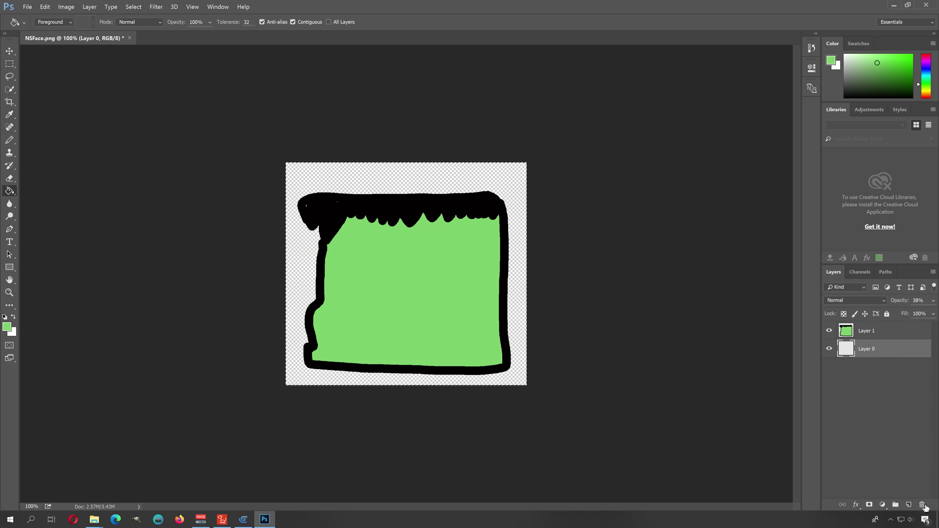
click(923, 506)
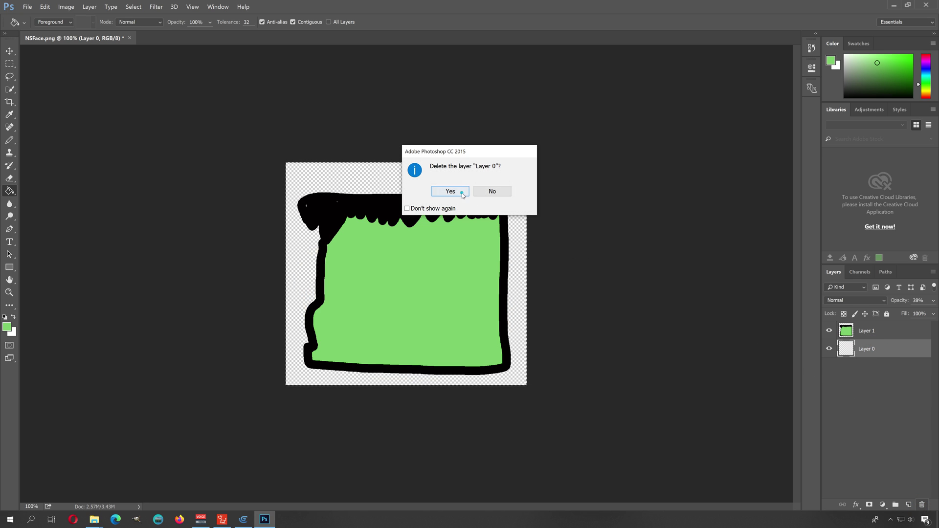
click(462, 192)
- Dot dark green spots with the Pencil and save NSFace.png
click(906, 84)
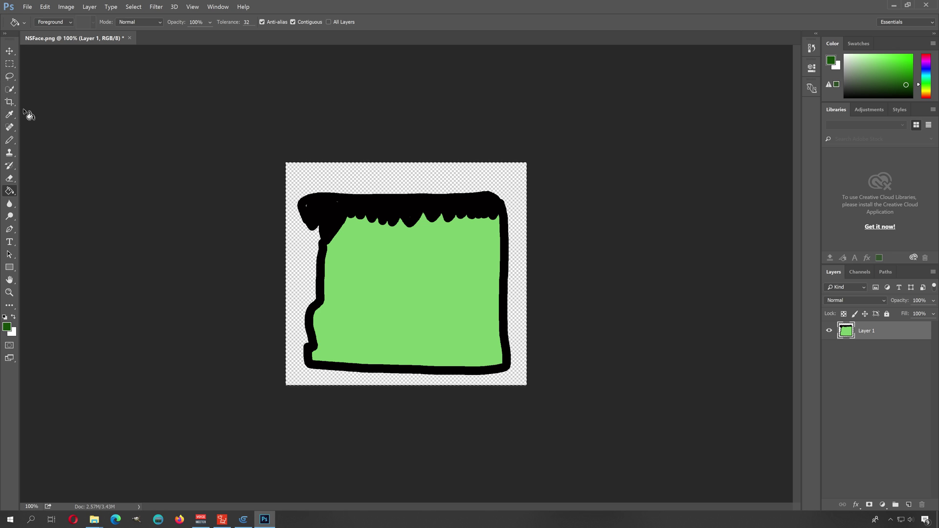
key(b)
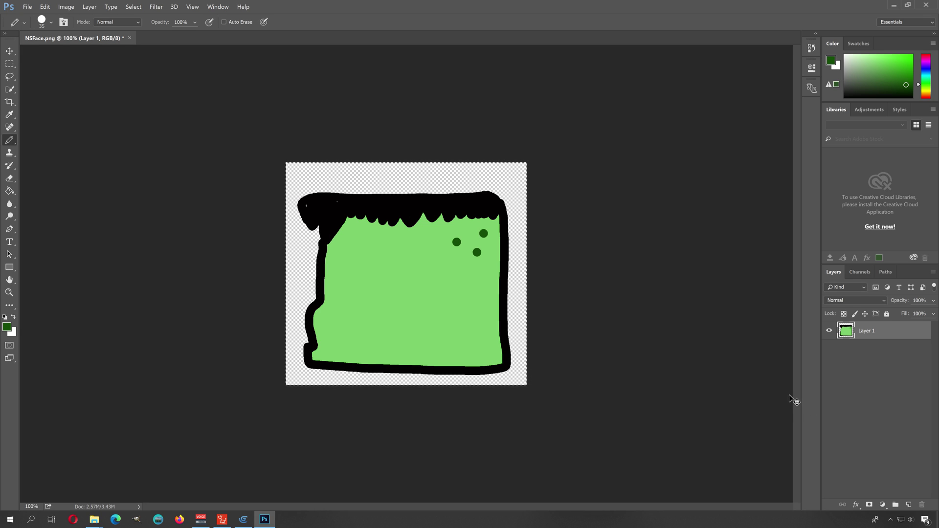
key(ctrl+s)
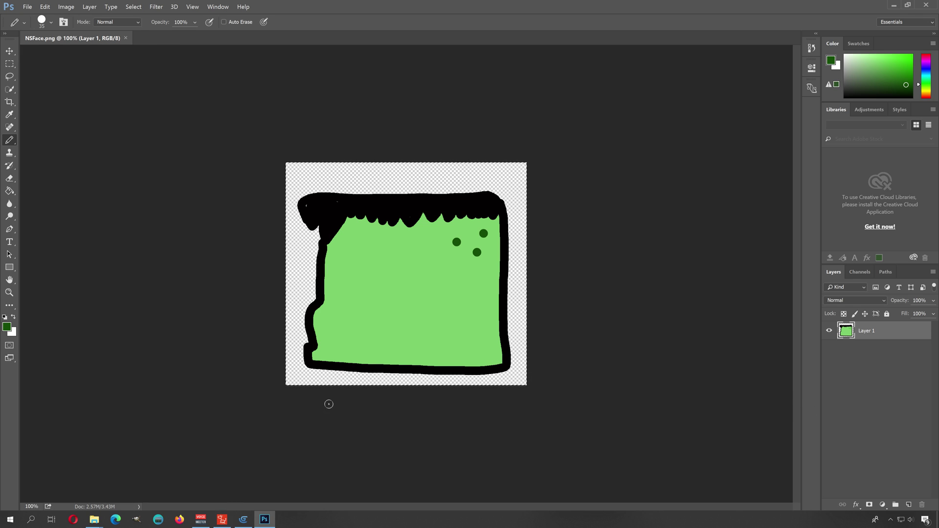
click(222, 520)
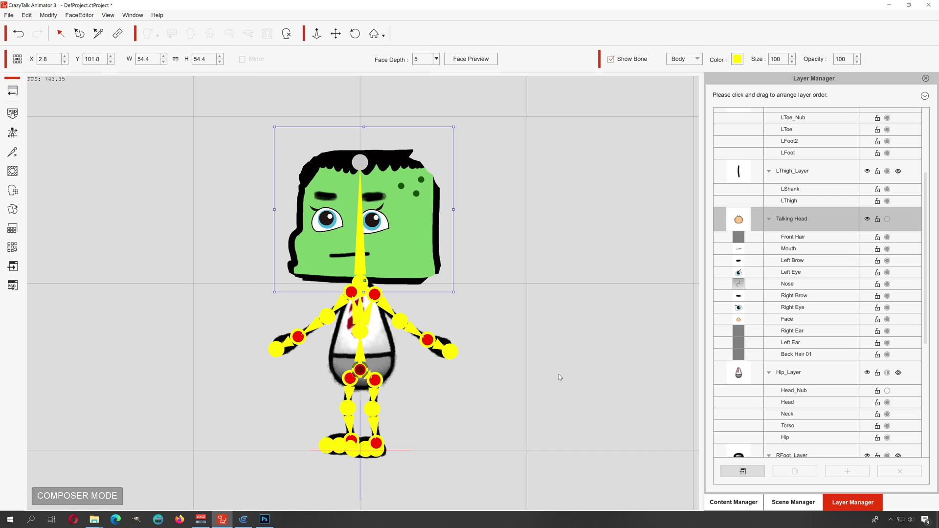
- Deselect the head, click the left eye, then select the torso's Hip_Layer
click(535, 286)
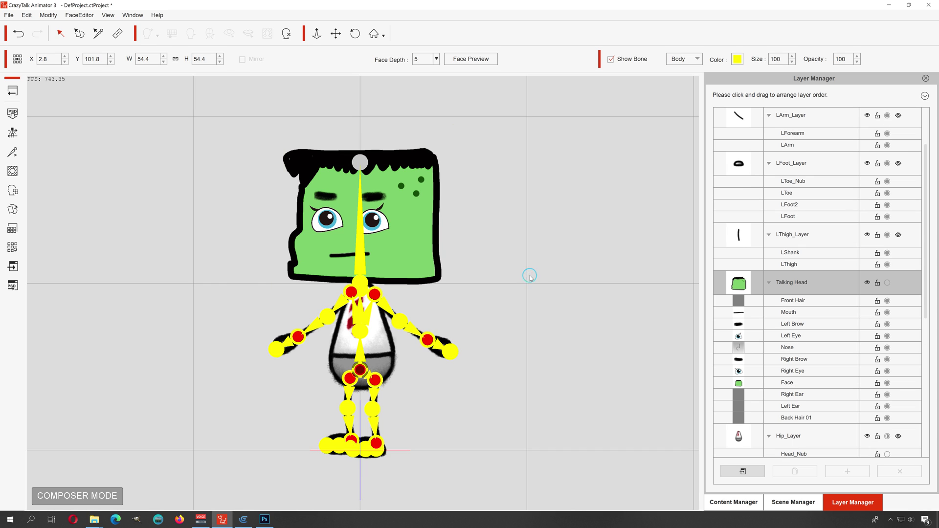
click(379, 231)
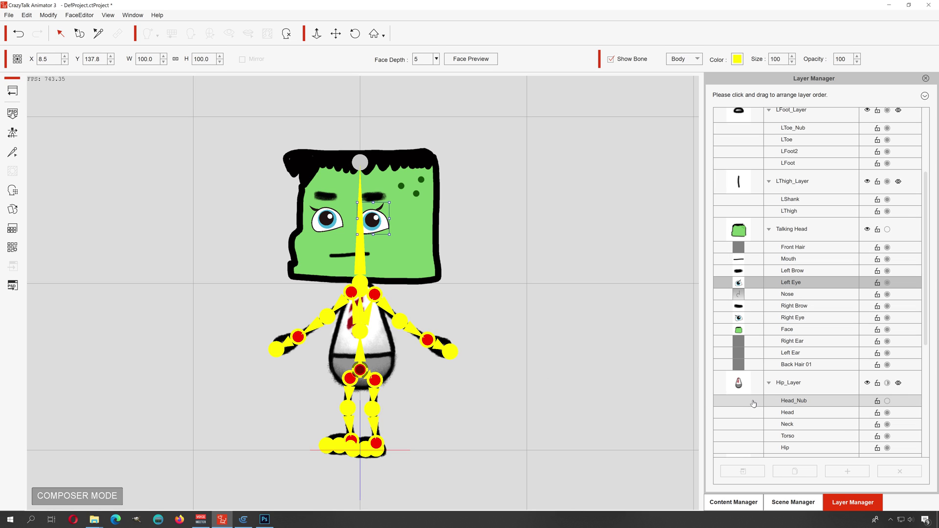
click(380, 353)
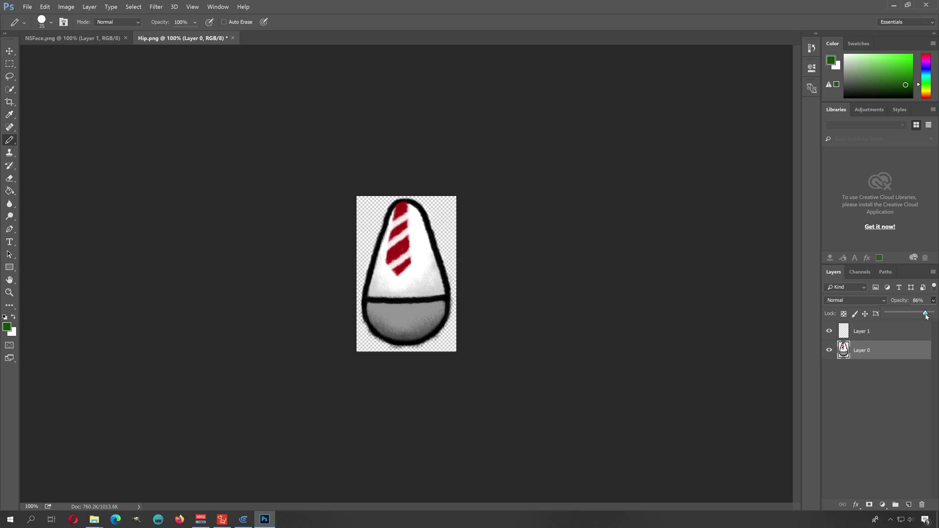
- Fade the original hip layer to 8%, then draw a dark green outline on Layer 1
drag(908, 316, 891, 314)
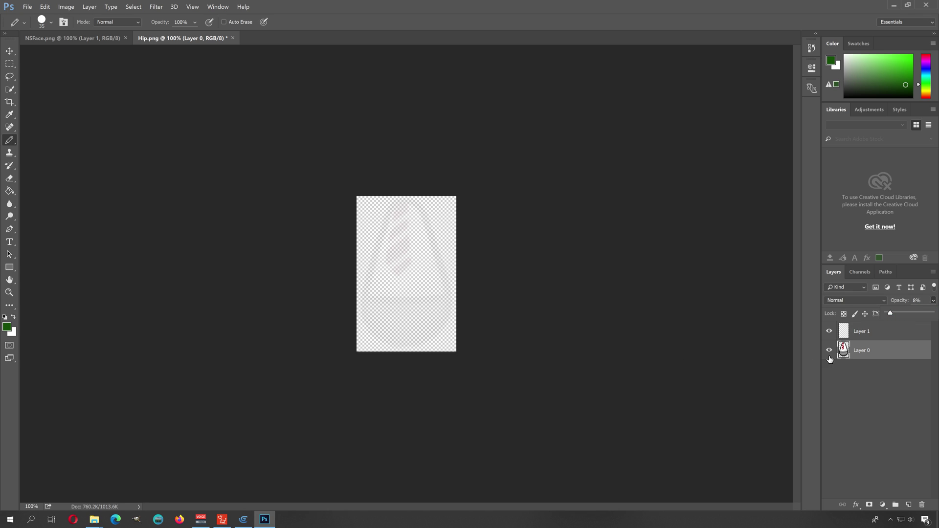
drag(898, 315, 898, 316)
click(880, 332)
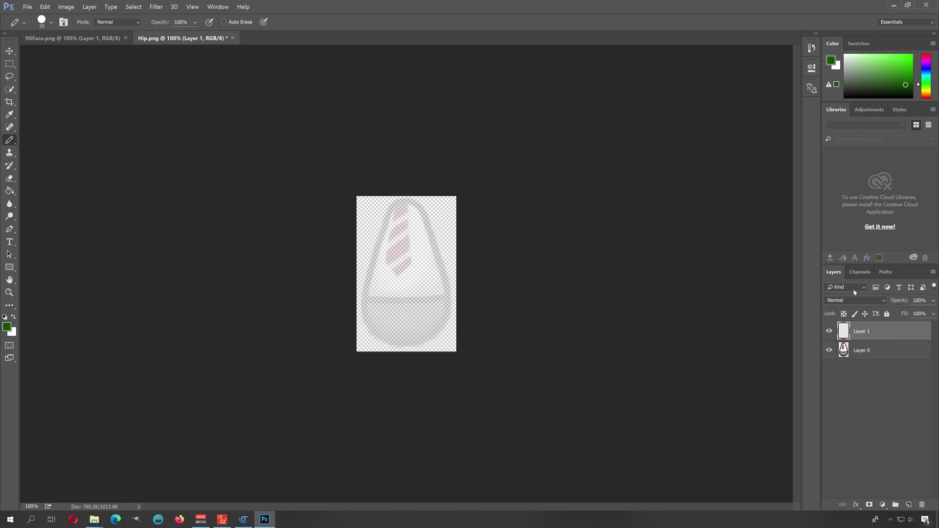
click(909, 93)
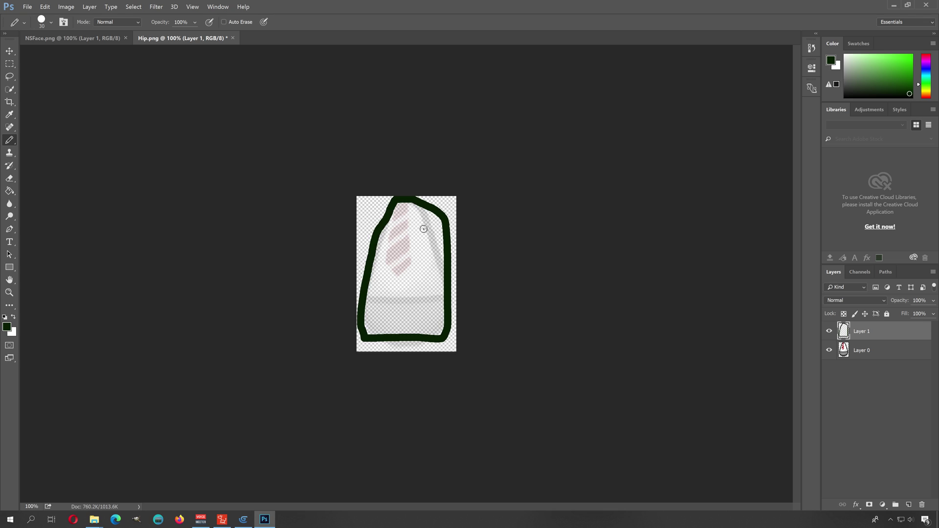
mouse_move(424, 208)
mouse_down()
mouse_move(422, 334)
mouse_move(378, 300)
mouse_move(375, 248)
mouse_up()
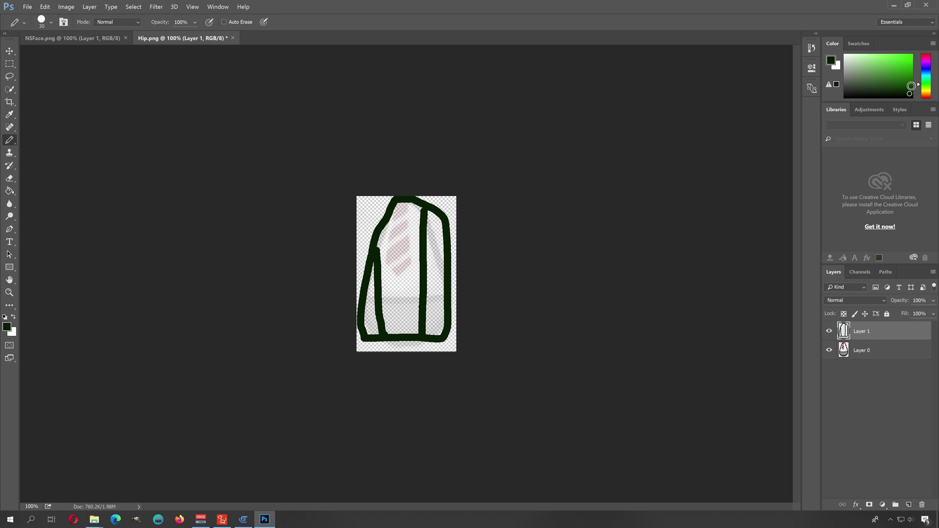
- Fill the hip's right column and left strip with brown and the middle with dark blue
click(926, 94)
click(901, 85)
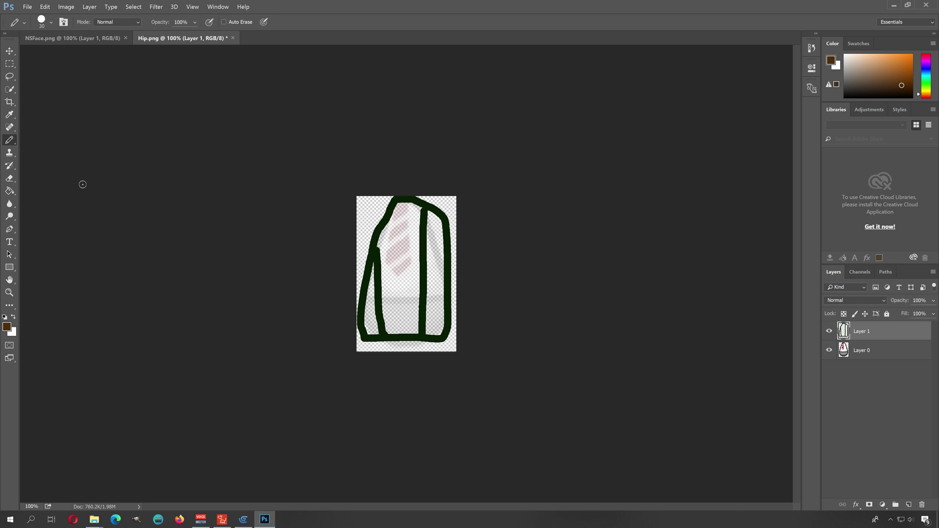
key(g)
click(434, 307)
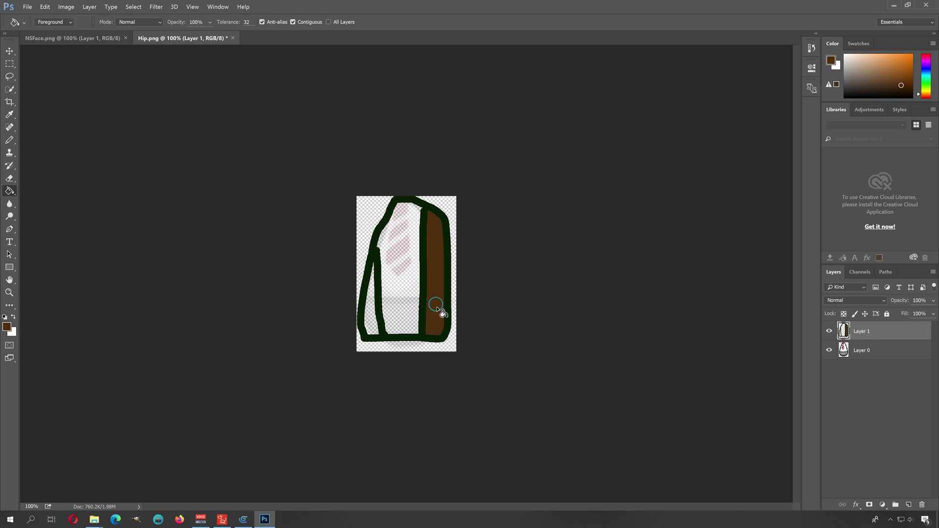
click(371, 323)
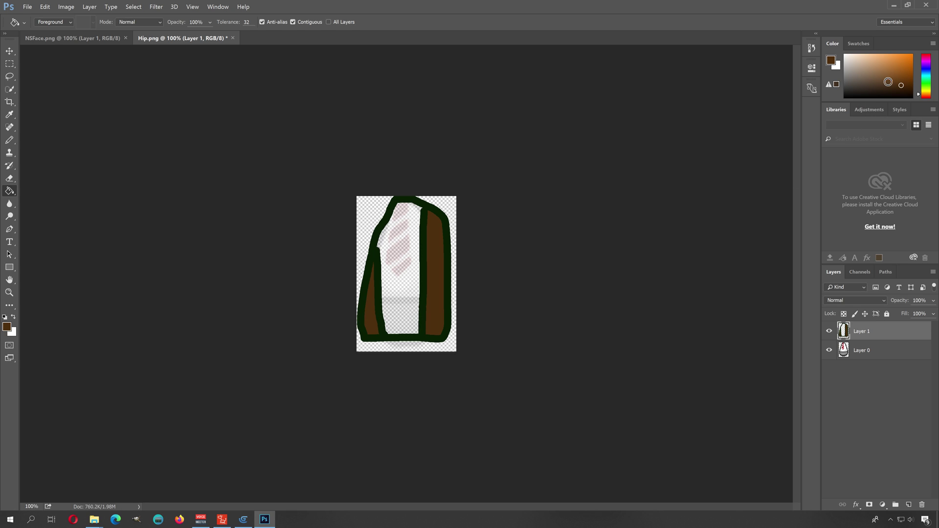
drag(893, 87, 883, 85)
click(401, 260)
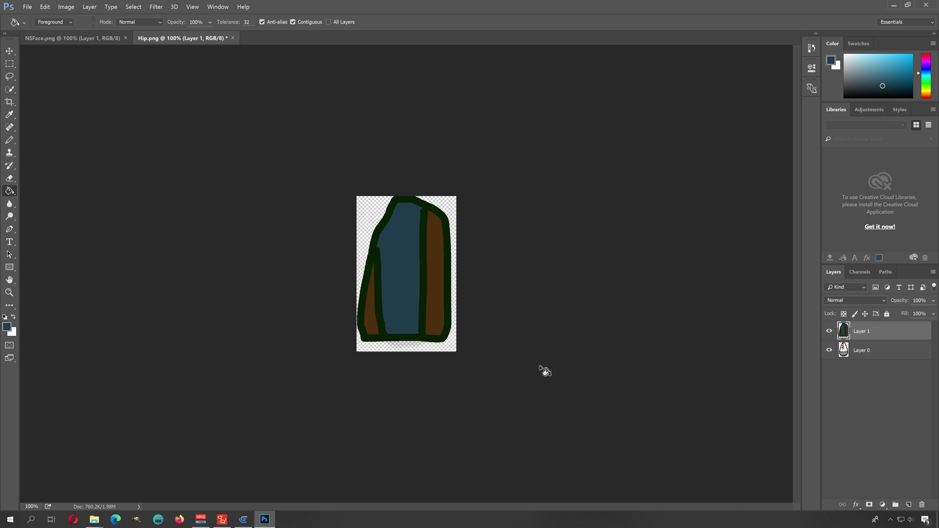
- Delete the original hip layer Layer 0 and save Hip.png
click(875, 354)
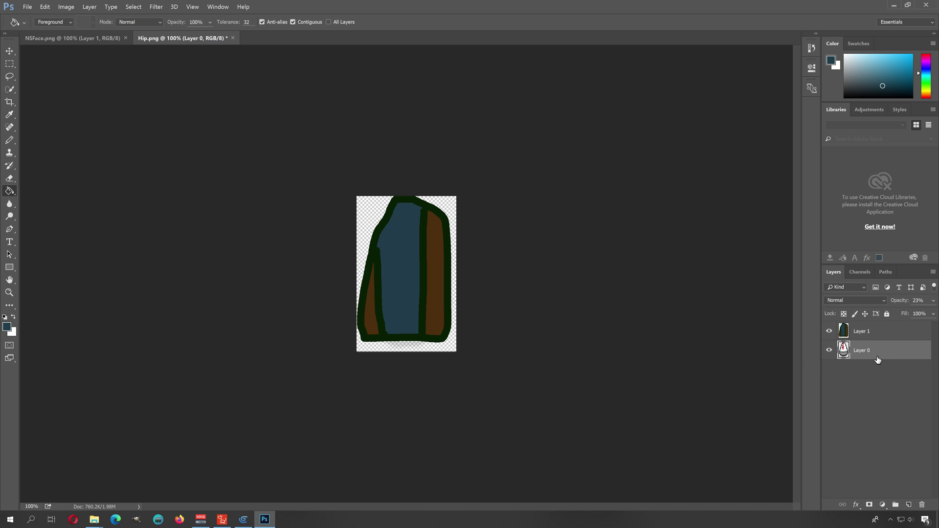
key(Delete)
key(ctrl+s)
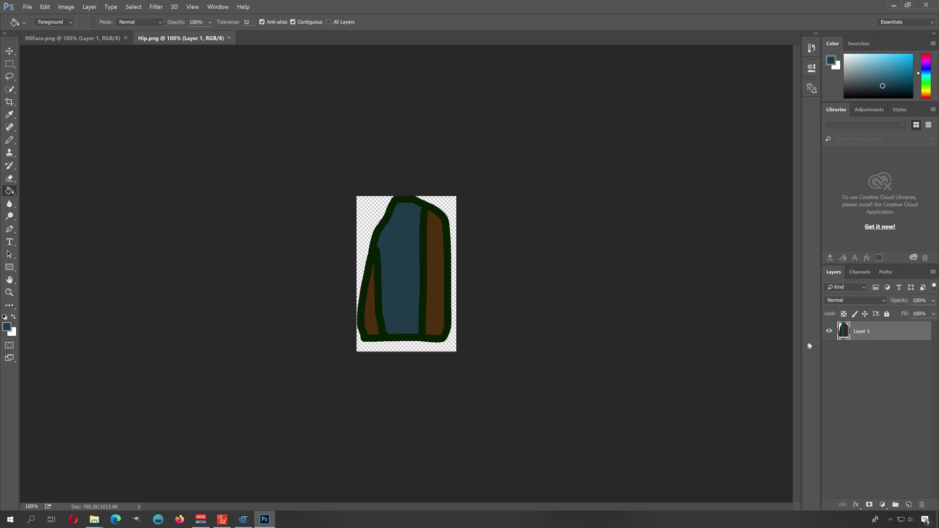
click(223, 520)
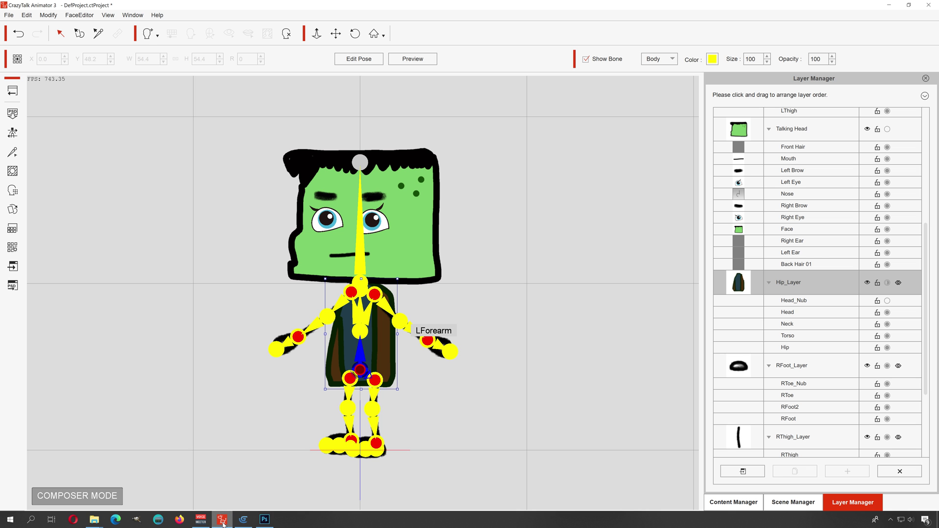
- Deselect the hip to view the repainted body, then switch to GDevelop 5's preview
click(468, 438)
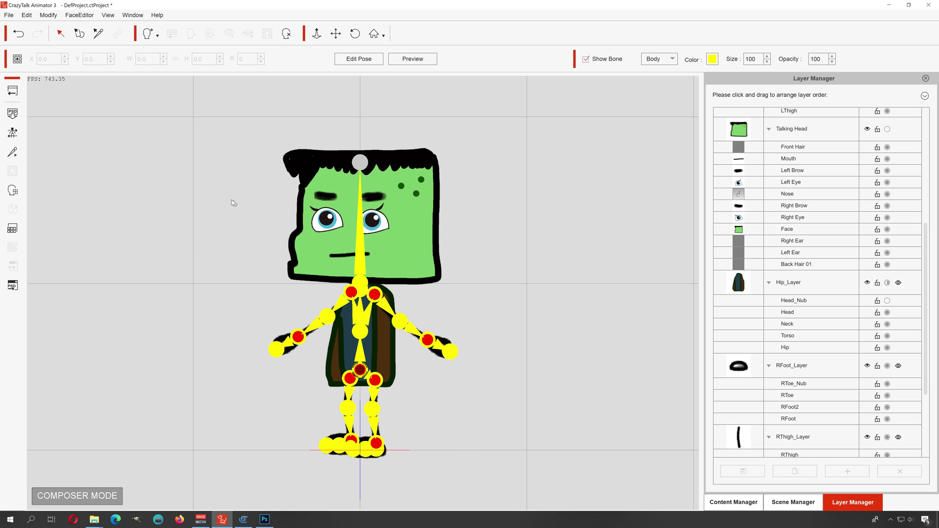
key(alt+Tab)
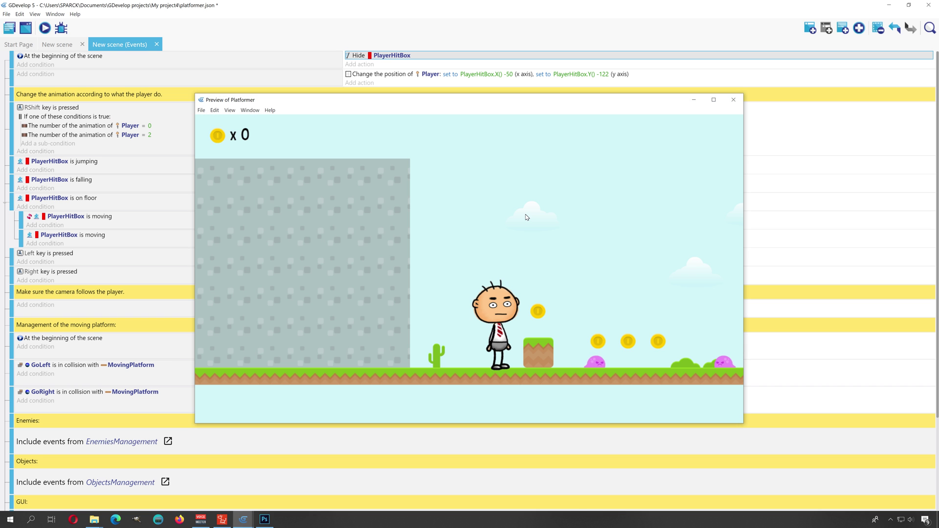
- Run left and right and jump across platforms with the arrow keys and space, collecting coins to 700
key(Left)
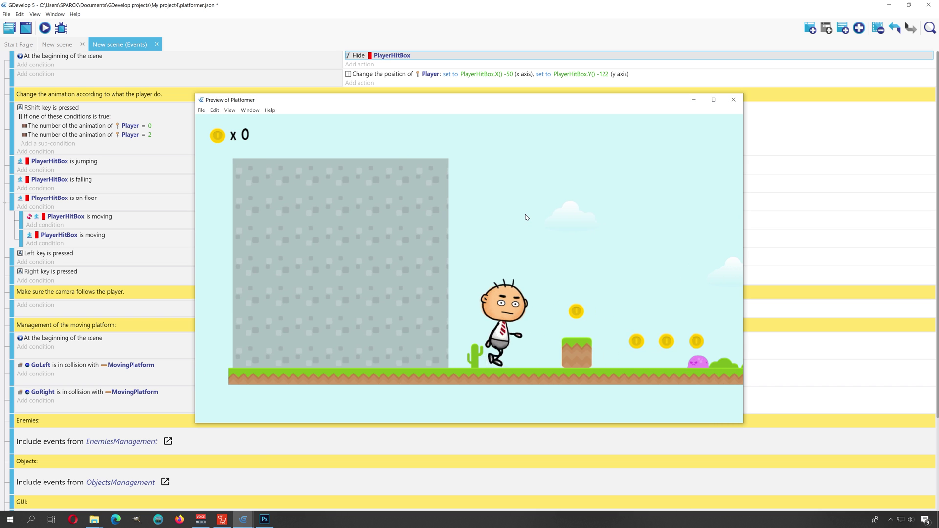
key(Right)
key(space)
key(space)
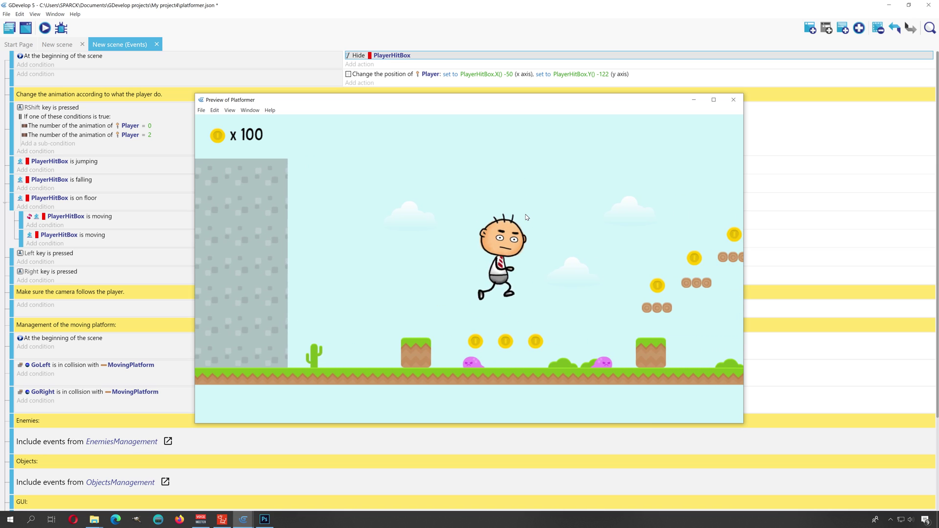
key(Right)
key(space)
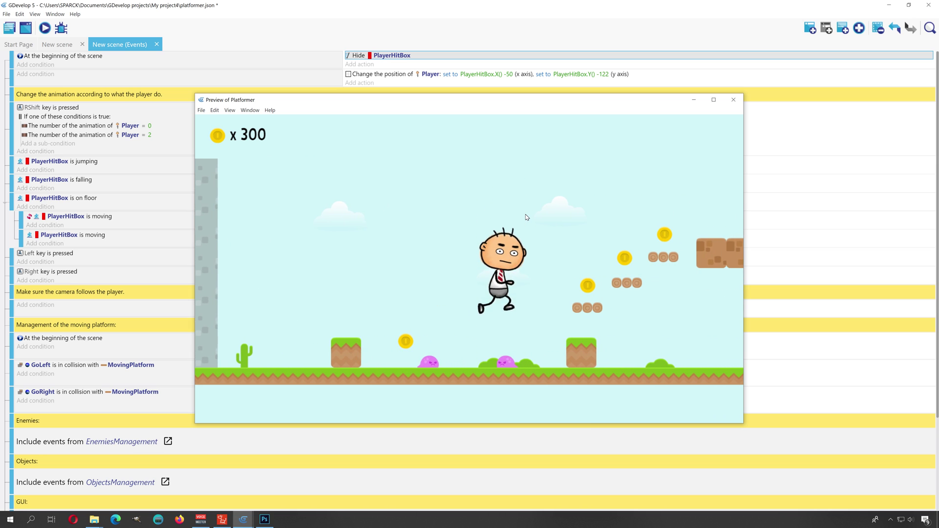
key(Left)
key(space)
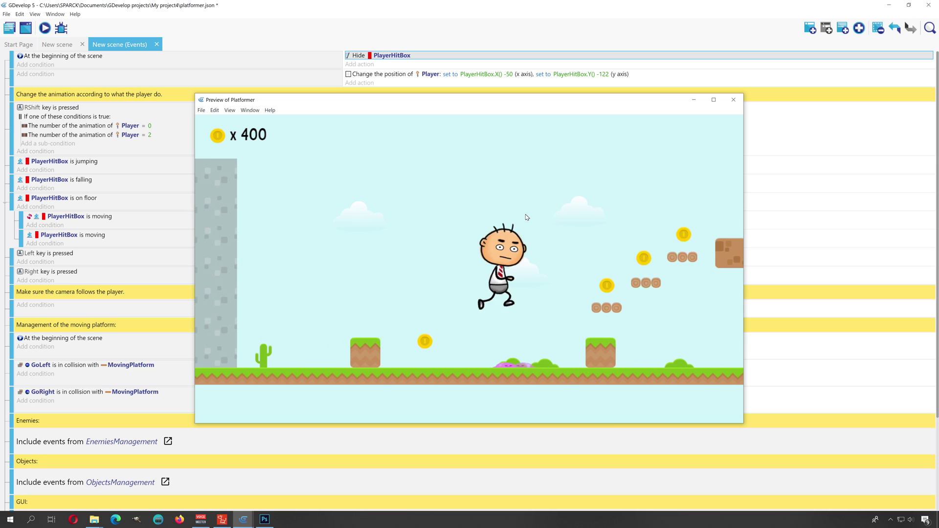
key(Right)
key(space)
key(space)
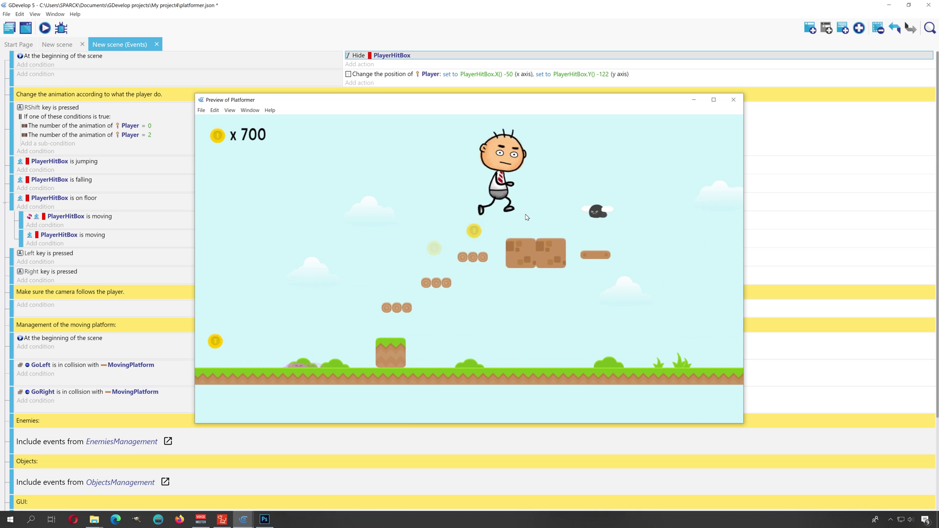